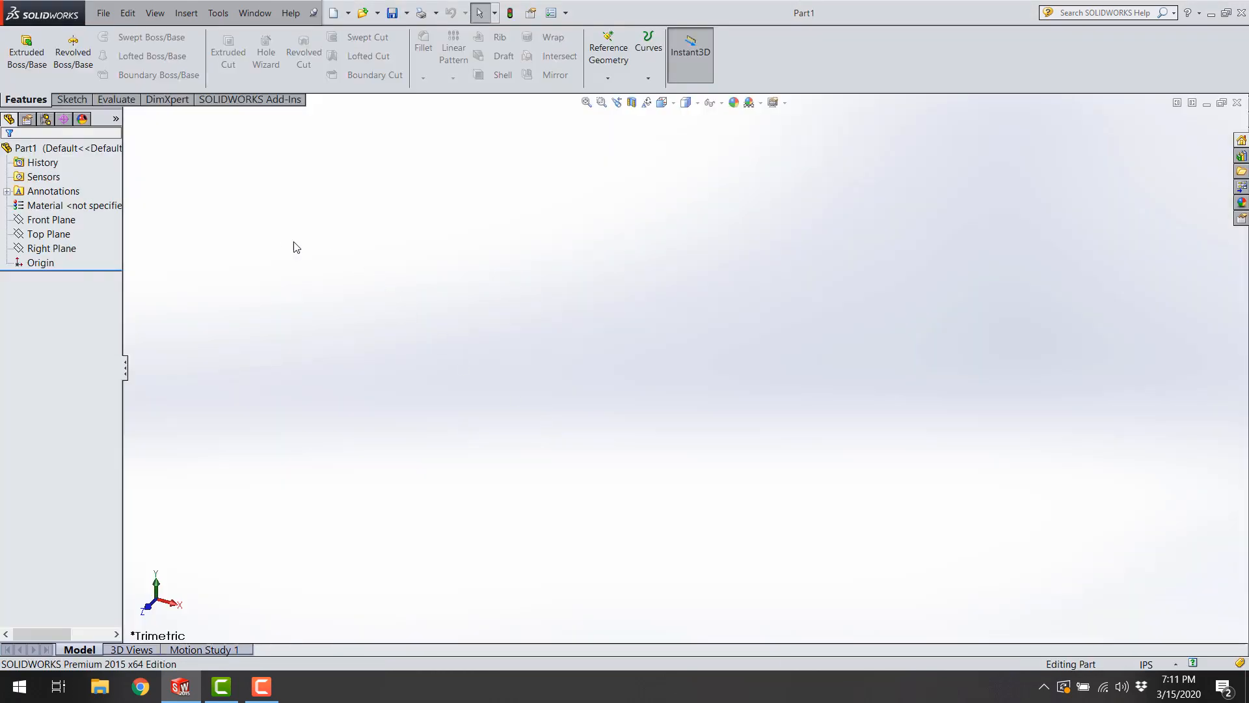
- Start a new sketch on the Front Plane
{"action": "left_click", "coordinate": [72, 100]}
{"action": "left_click", "coordinate": [38, 100]}
{"action": "left_click", "coordinate": [72, 99]}
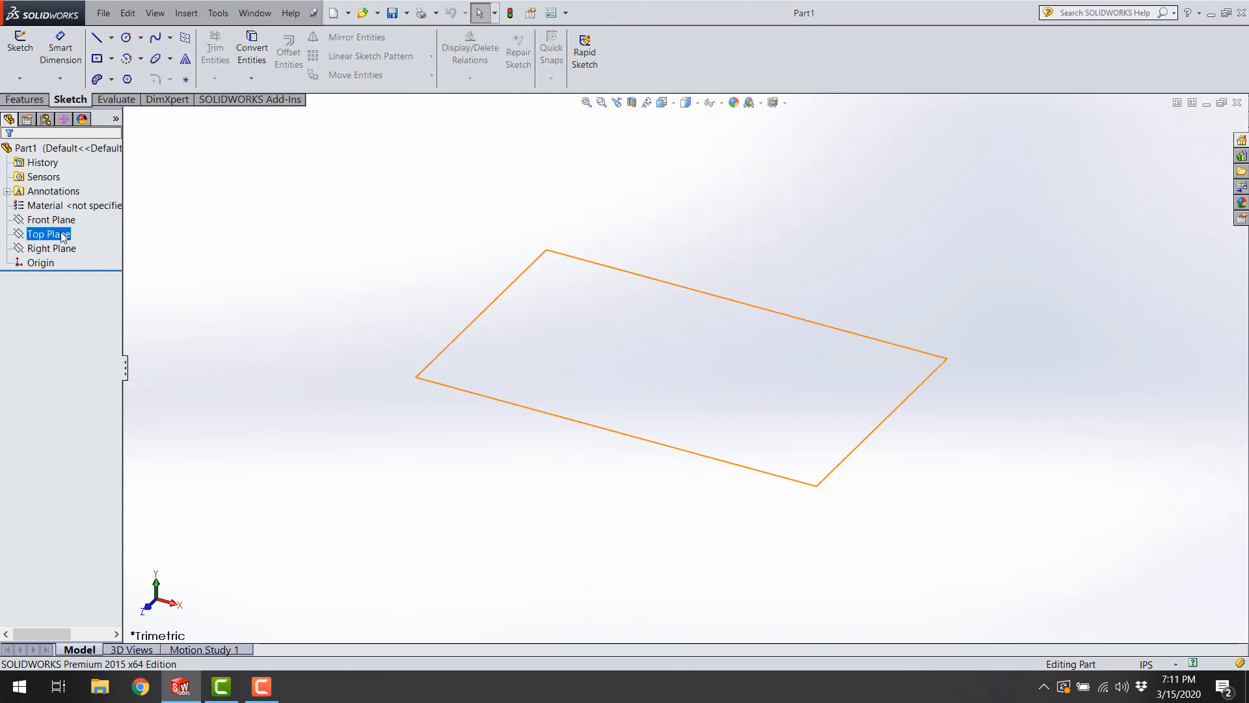
{"action": "left_click", "coordinate": [60, 222]}
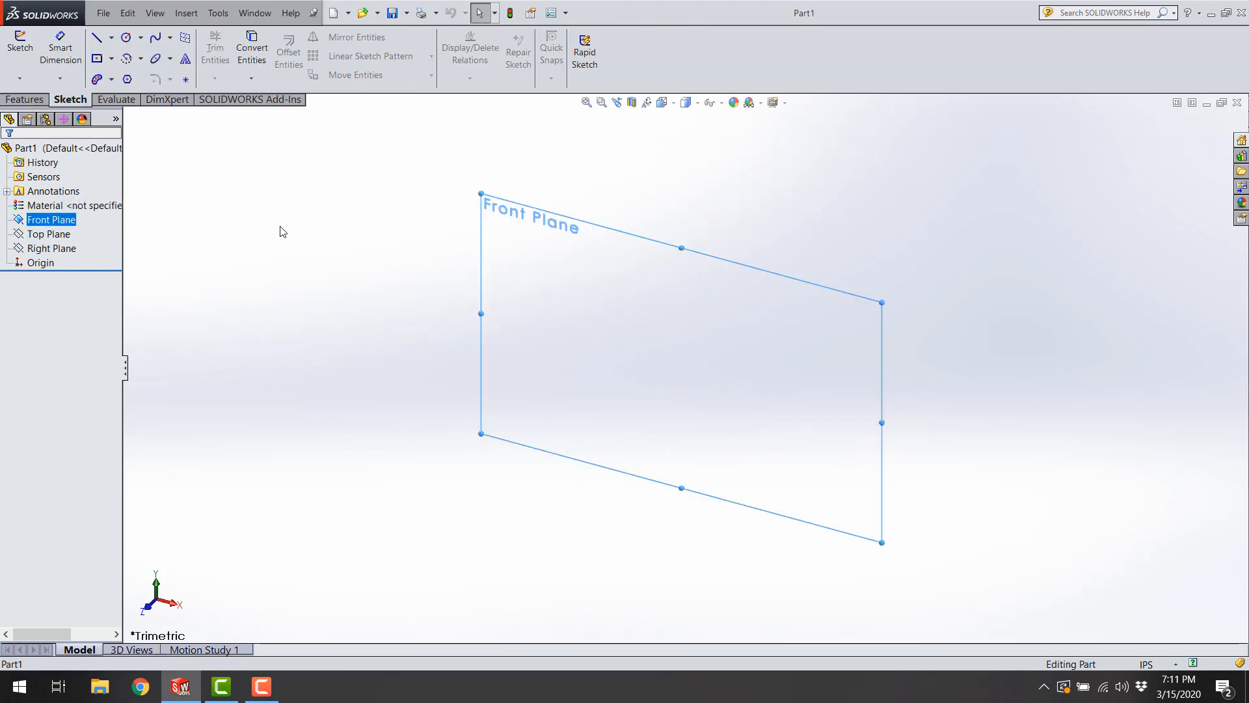
{"action": "left_click", "coordinate": [20, 46]}
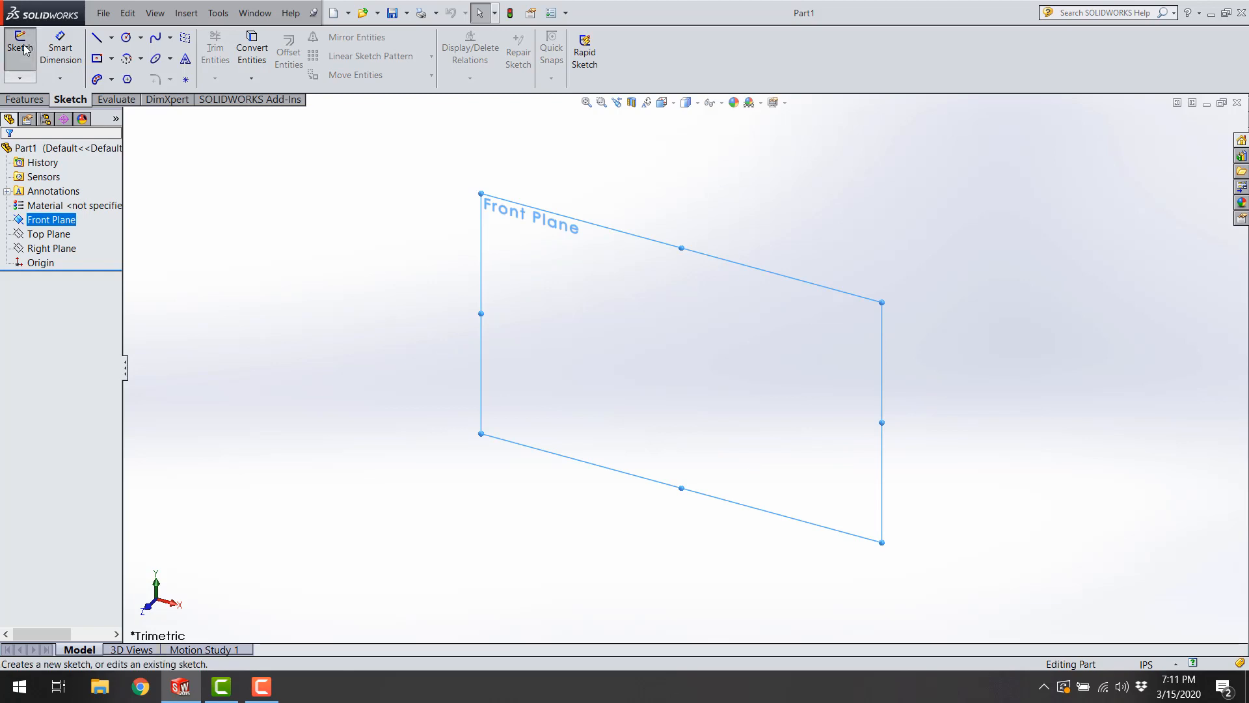
{"action": "left_click", "coordinate": [324, 322]}
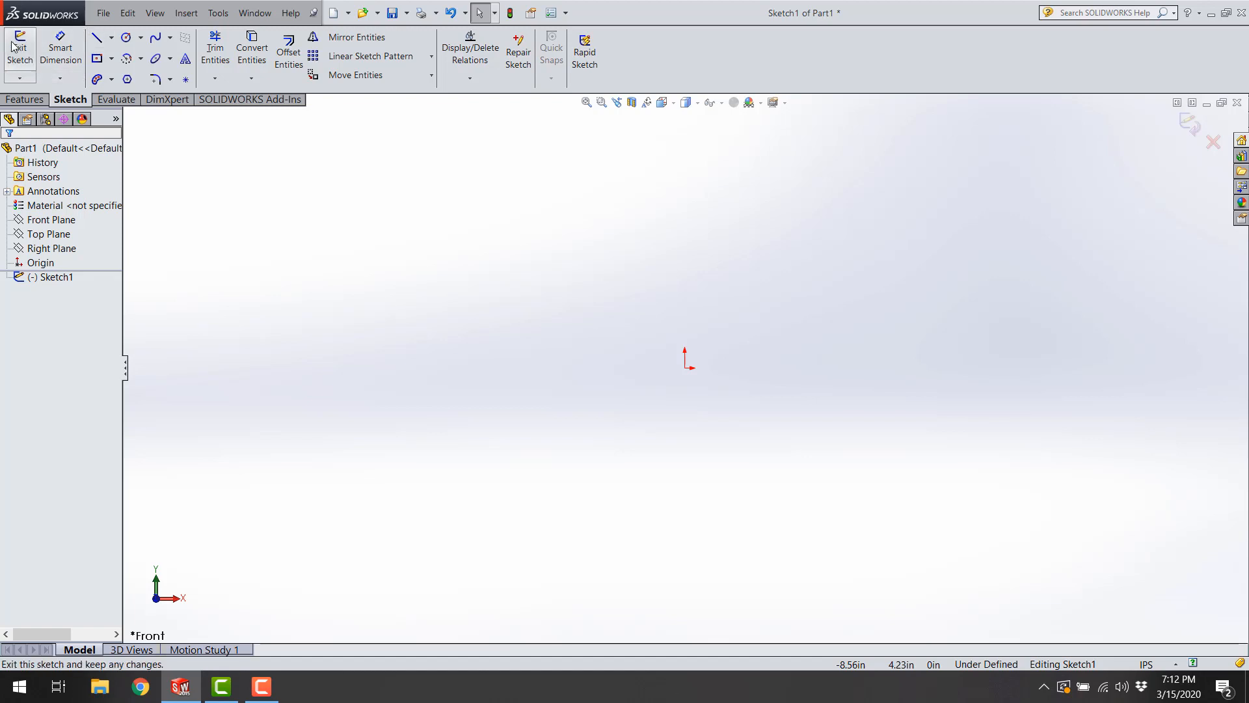
- Draw a vertical centerline about 4.2 in long upward from the origin
{"action": "left_click", "coordinate": [112, 38]}
{"action": "mouse_move", "coordinate": [128, 39]}
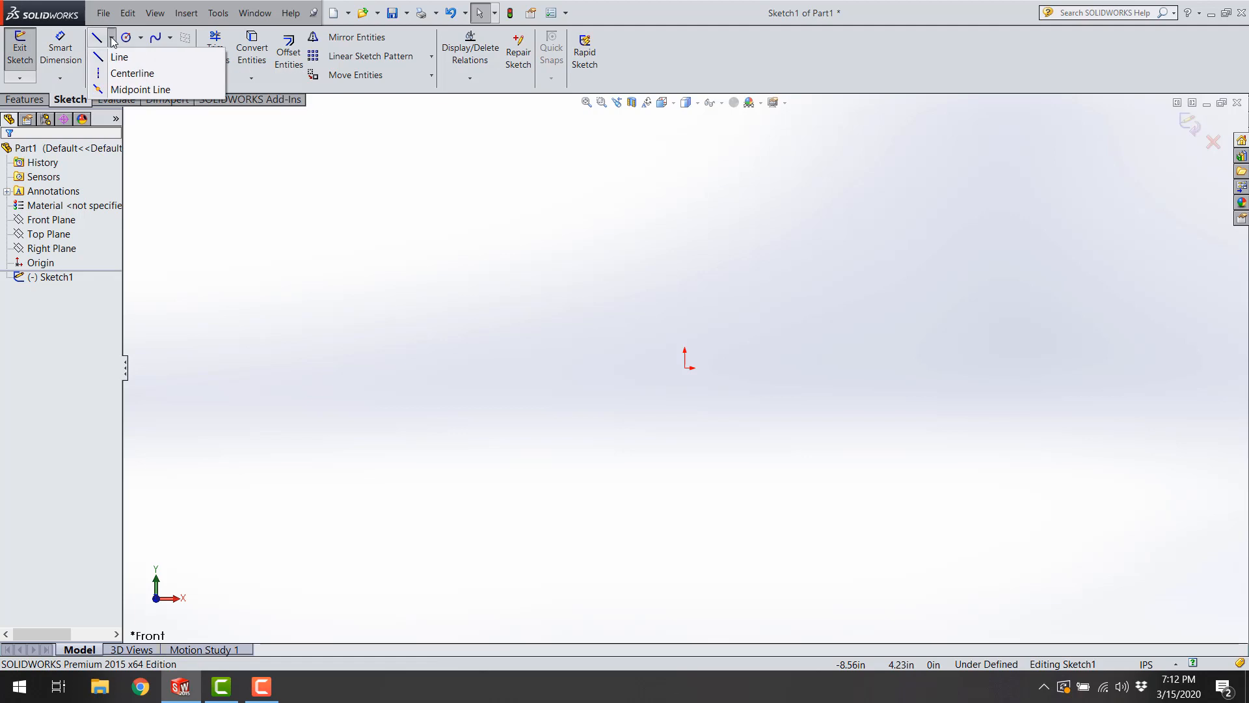
{"action": "left_click", "coordinate": [112, 74]}
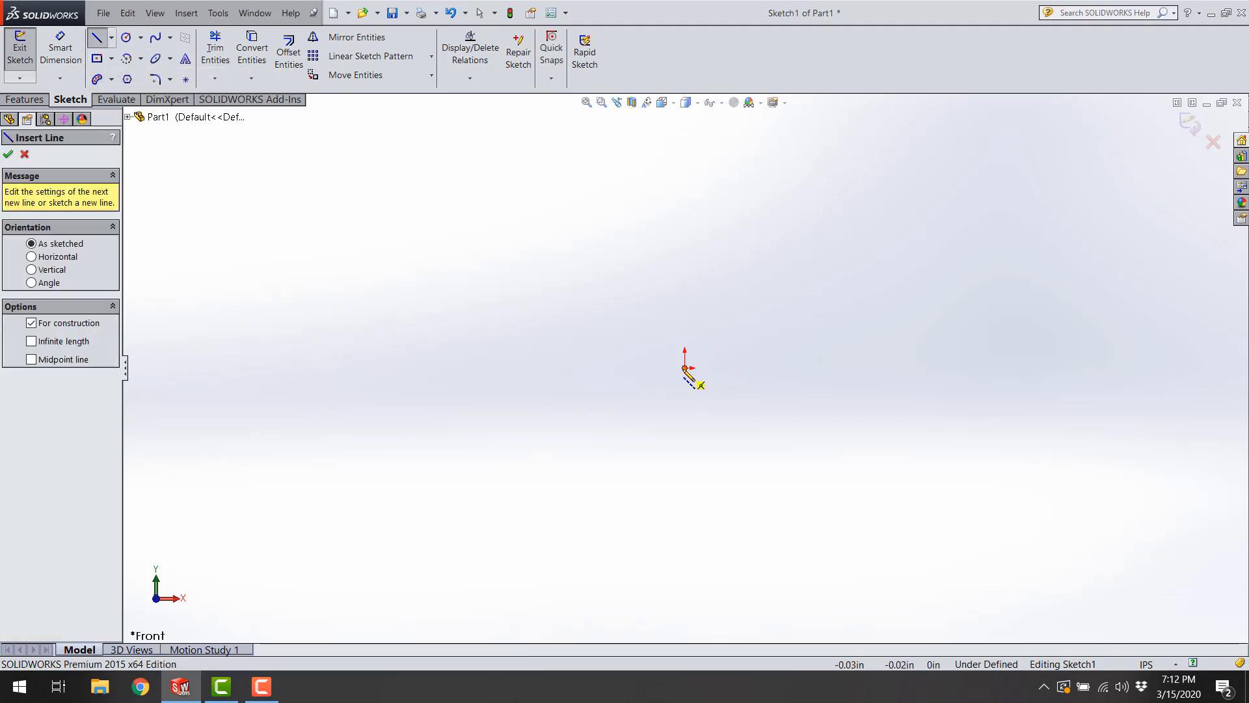
{"action": "left_click", "coordinate": [684, 369]}
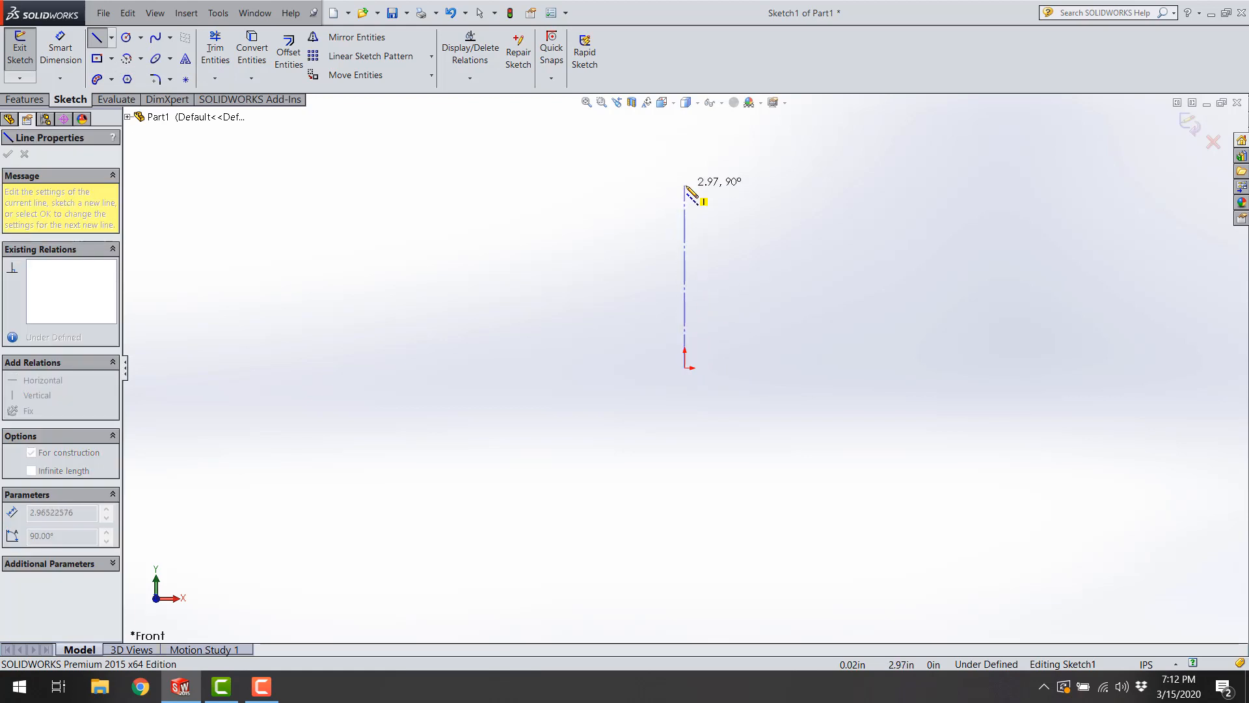
{"action": "left_click", "coordinate": [685, 166]}
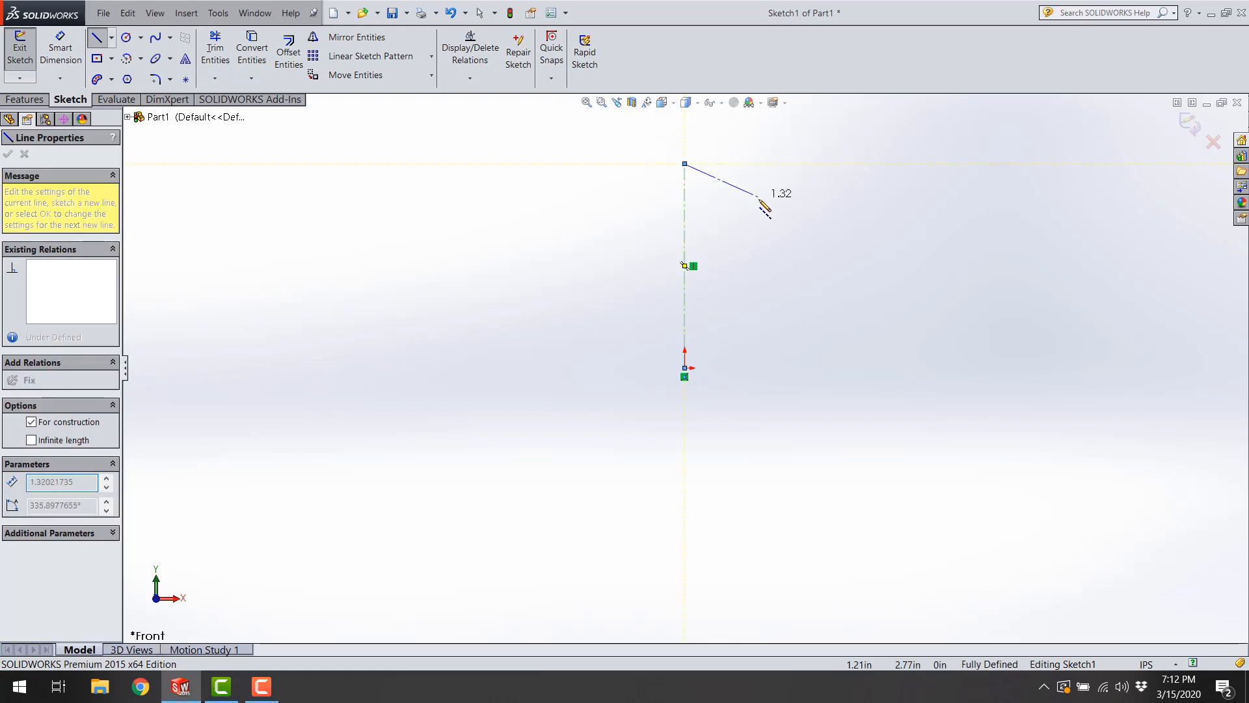
{"action": "key", "text": "Escape"}
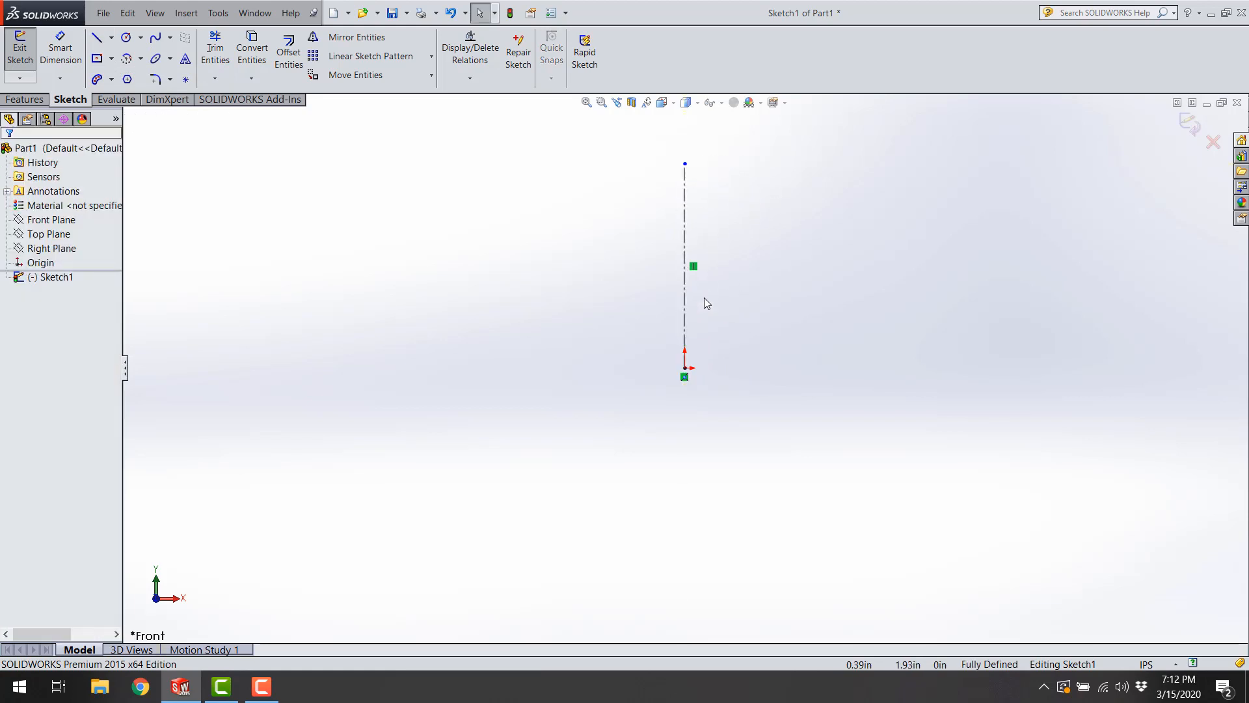
{"action": "scroll", "coordinate": [729, 337], "scroll_direction": "down", "scroll_amount": 2}
{"action": "left_click", "coordinate": [672, 162]}
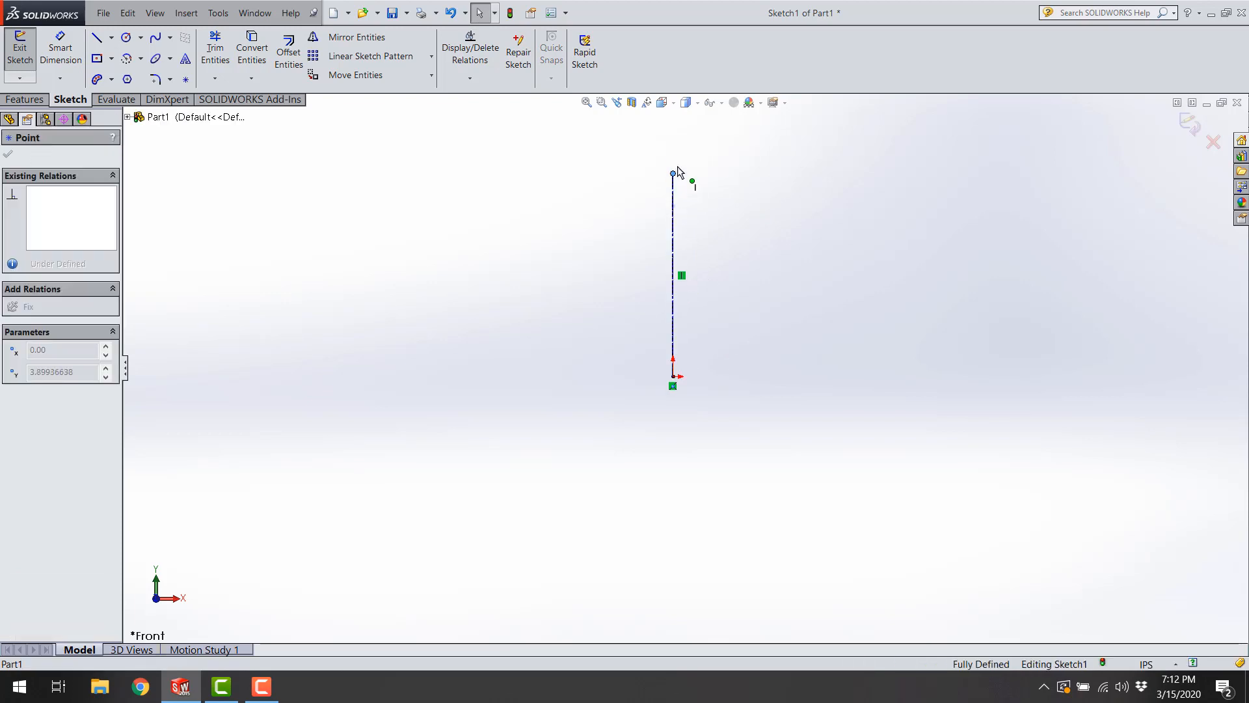
{"action": "left_click", "coordinate": [758, 236]}
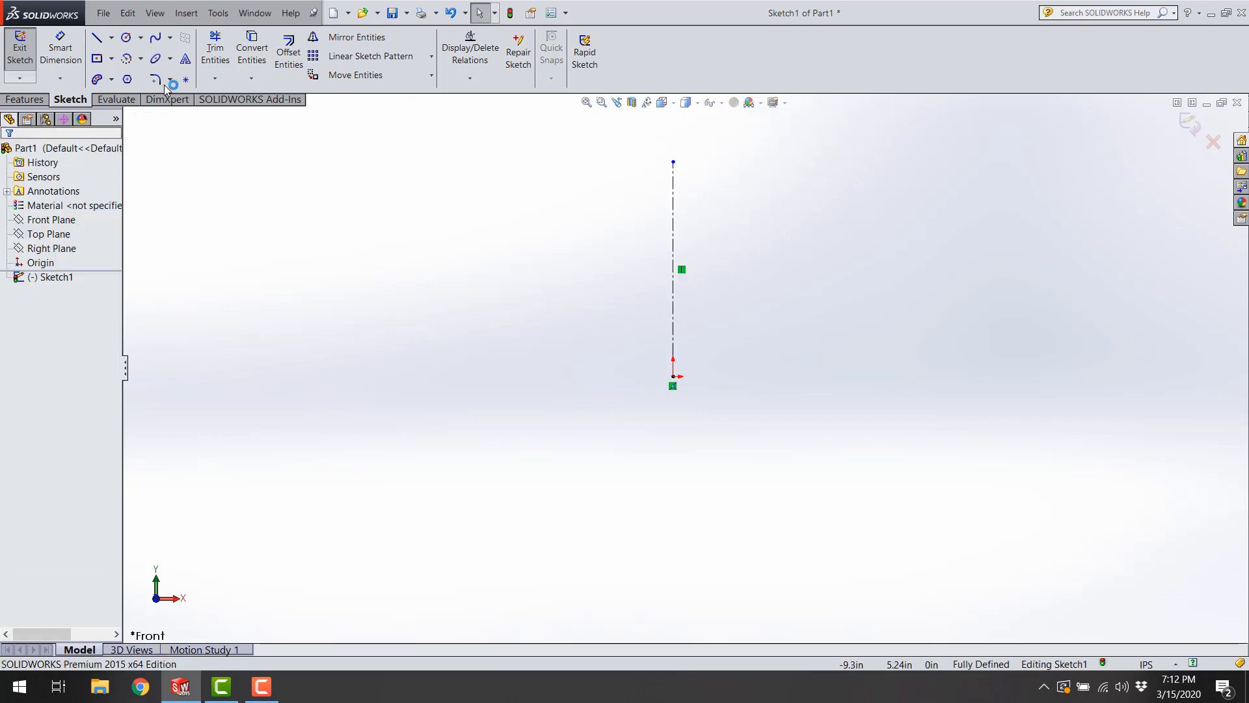
- Dimension the vertical centerline's length and set it to 2 in
{"action": "left_click", "coordinate": [60, 49]}
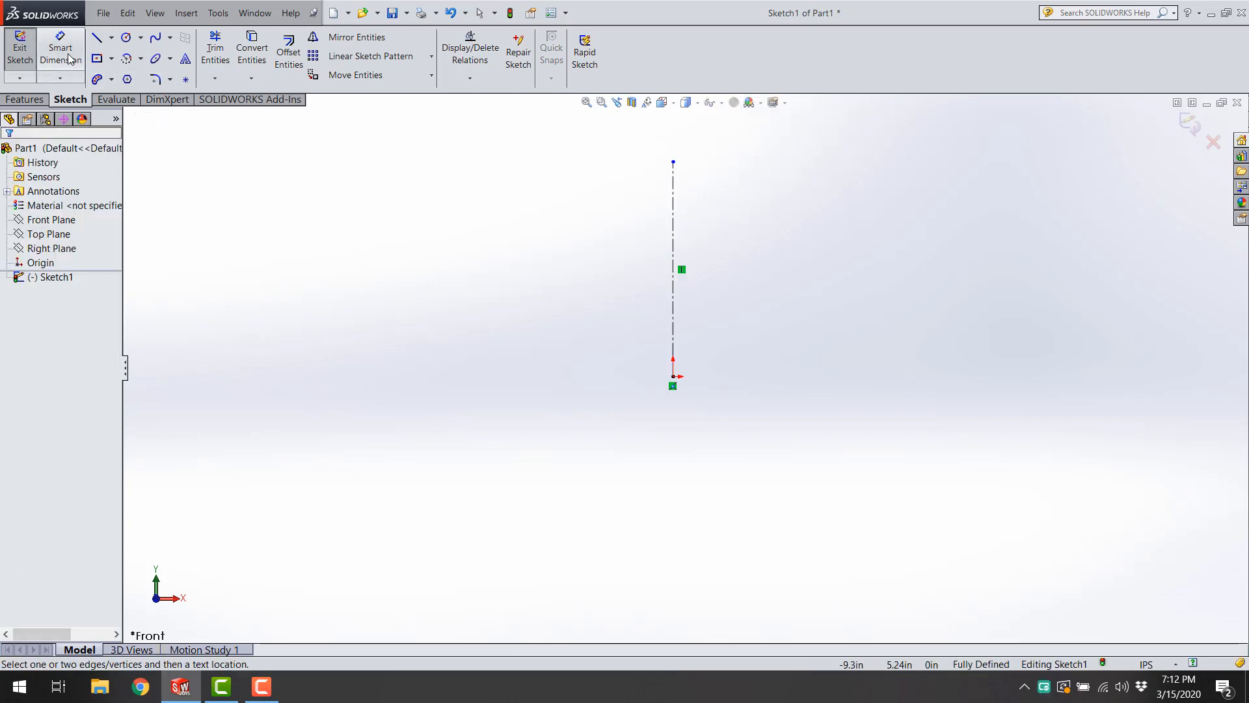
{"action": "left_click", "coordinate": [673, 251]}
{"action": "left_click", "coordinate": [616, 266]}
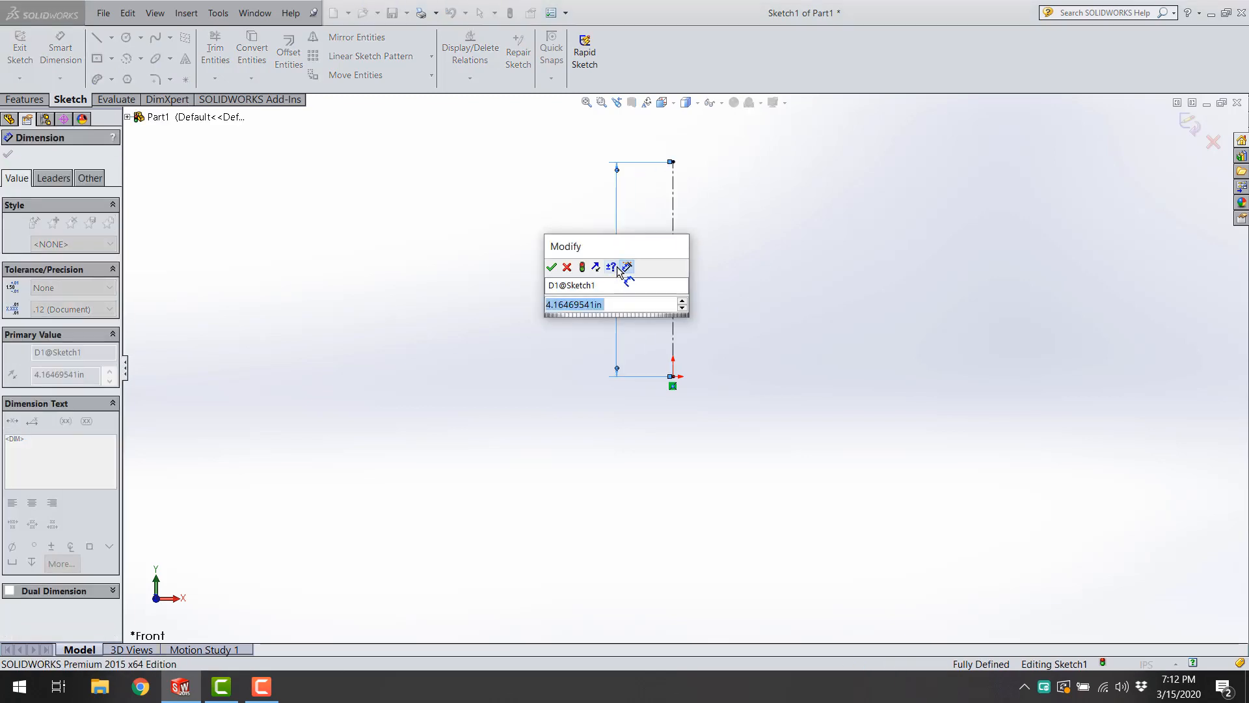
{"action": "type", "text": "2"}
{"action": "key", "text": "Return"}
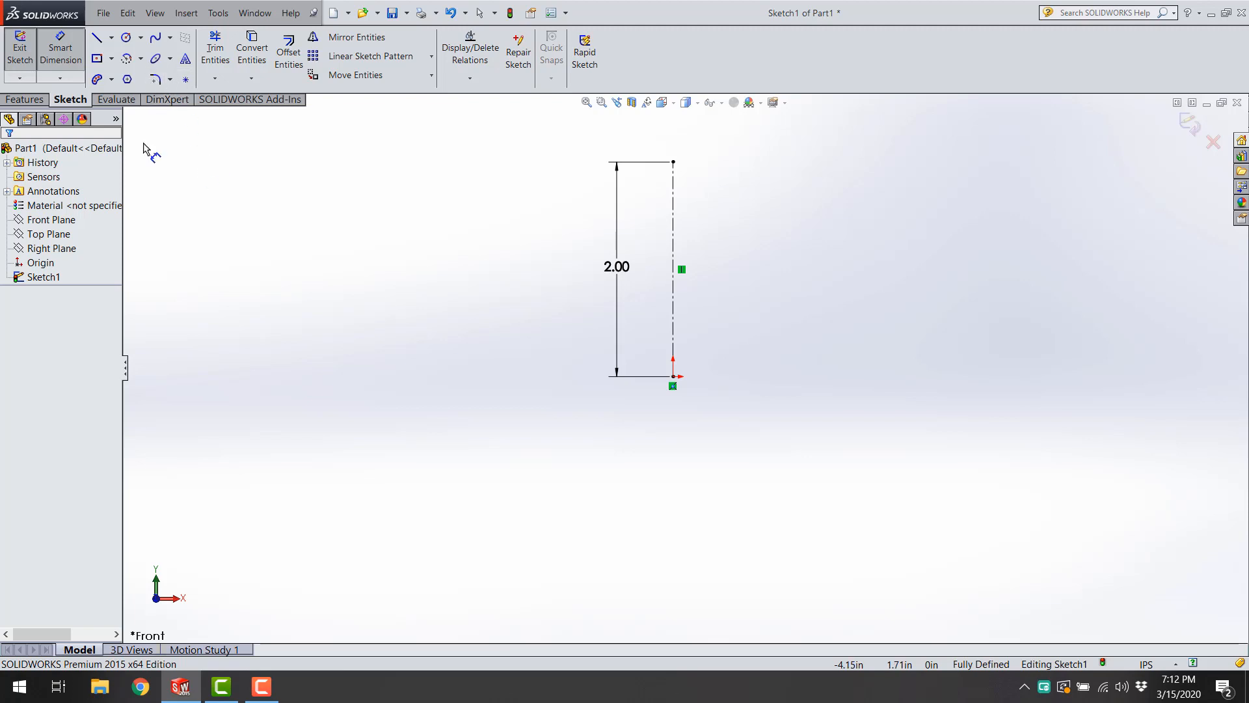
- Draw a vertical line about 0.45 in right of the centerline, matching its height, and a horizontal base line about 0.32 in long outward from its lower end
{"action": "left_click", "coordinate": [98, 40]}
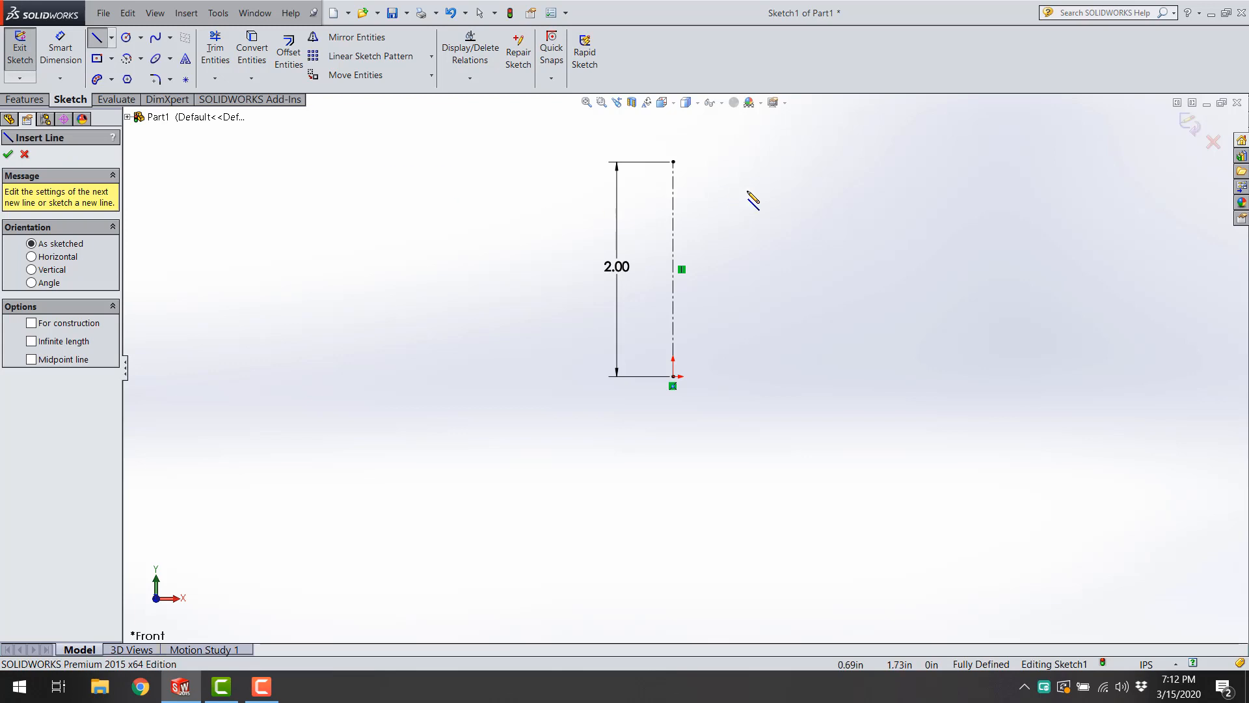
{"action": "left_click", "coordinate": [721, 162]}
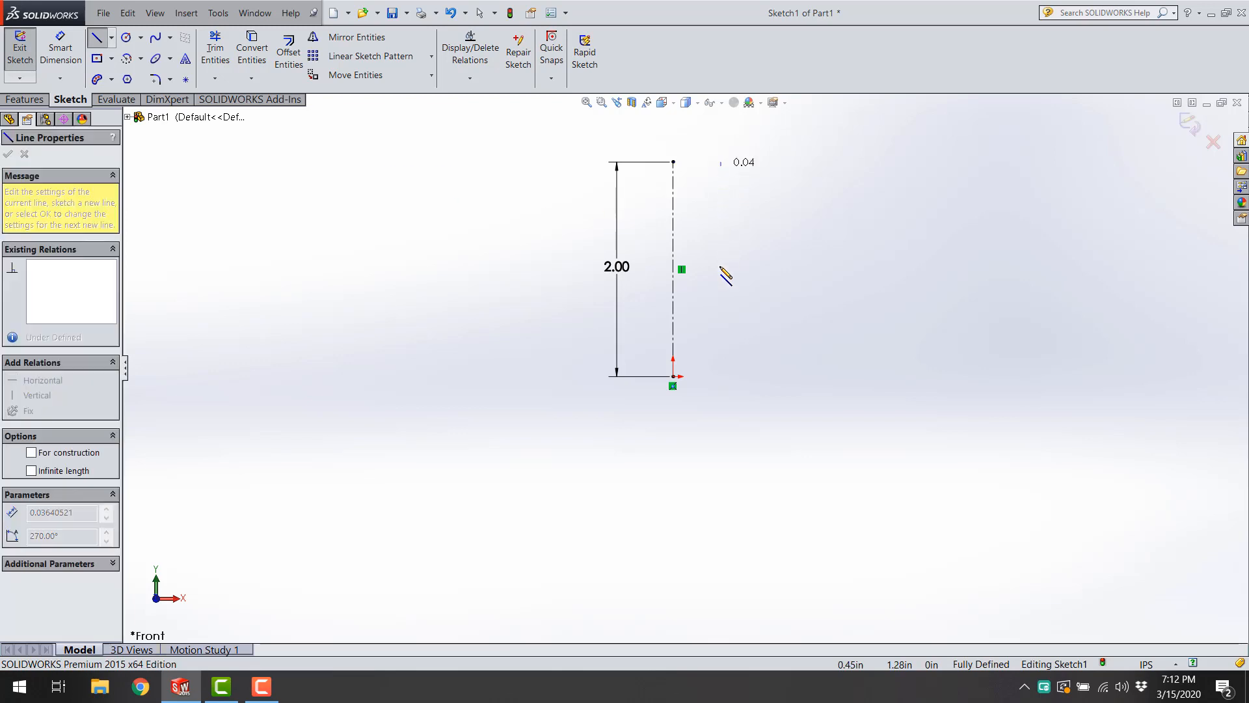
{"action": "left_click", "coordinate": [721, 376]}
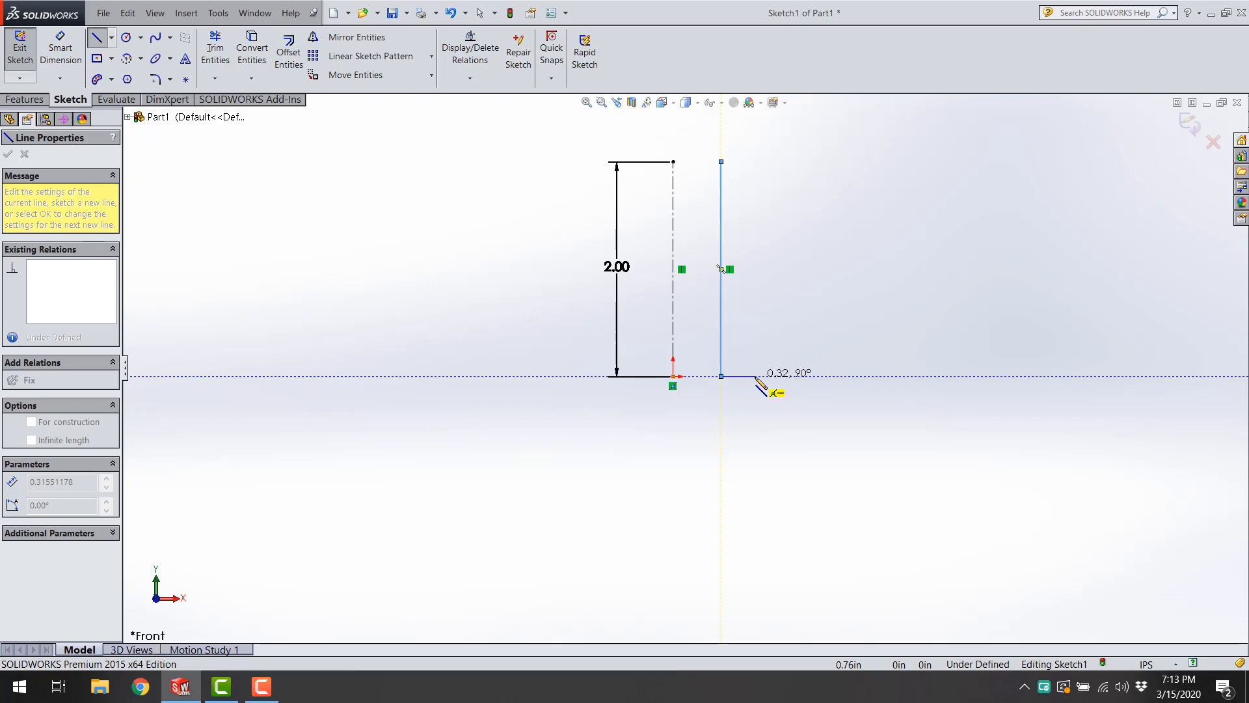
{"action": "left_click", "coordinate": [754, 376]}
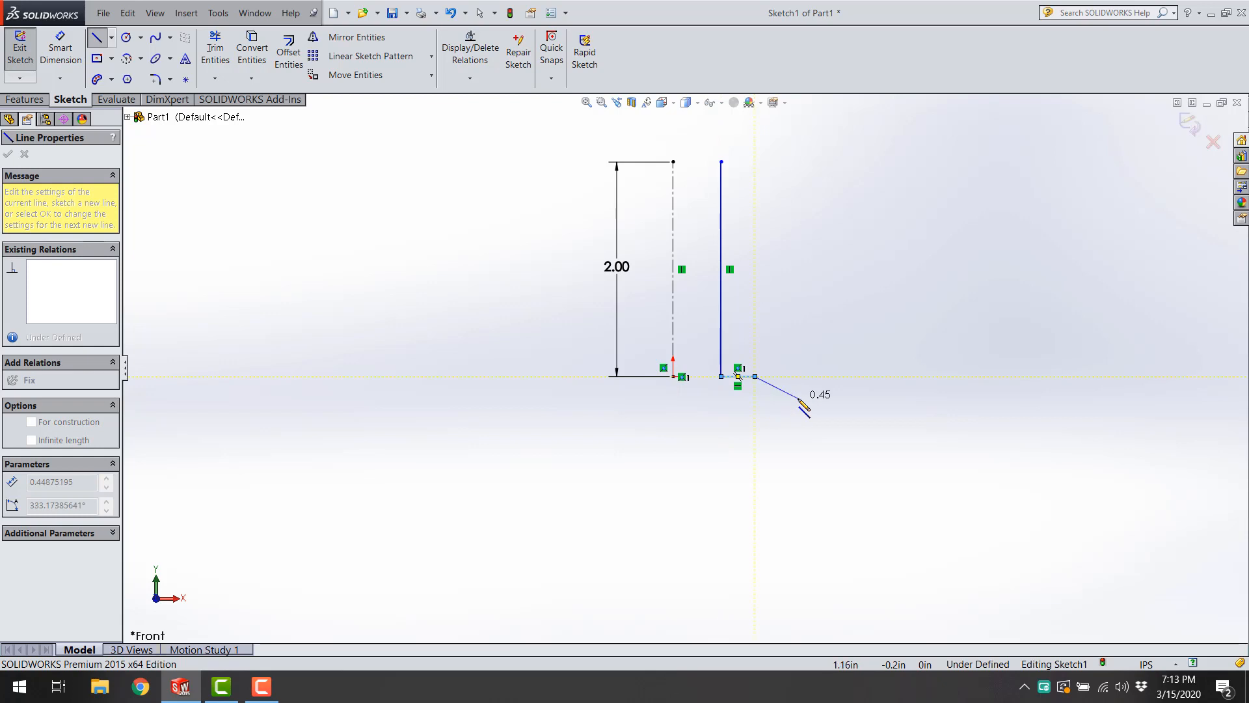
{"action": "key", "text": "Escape"}
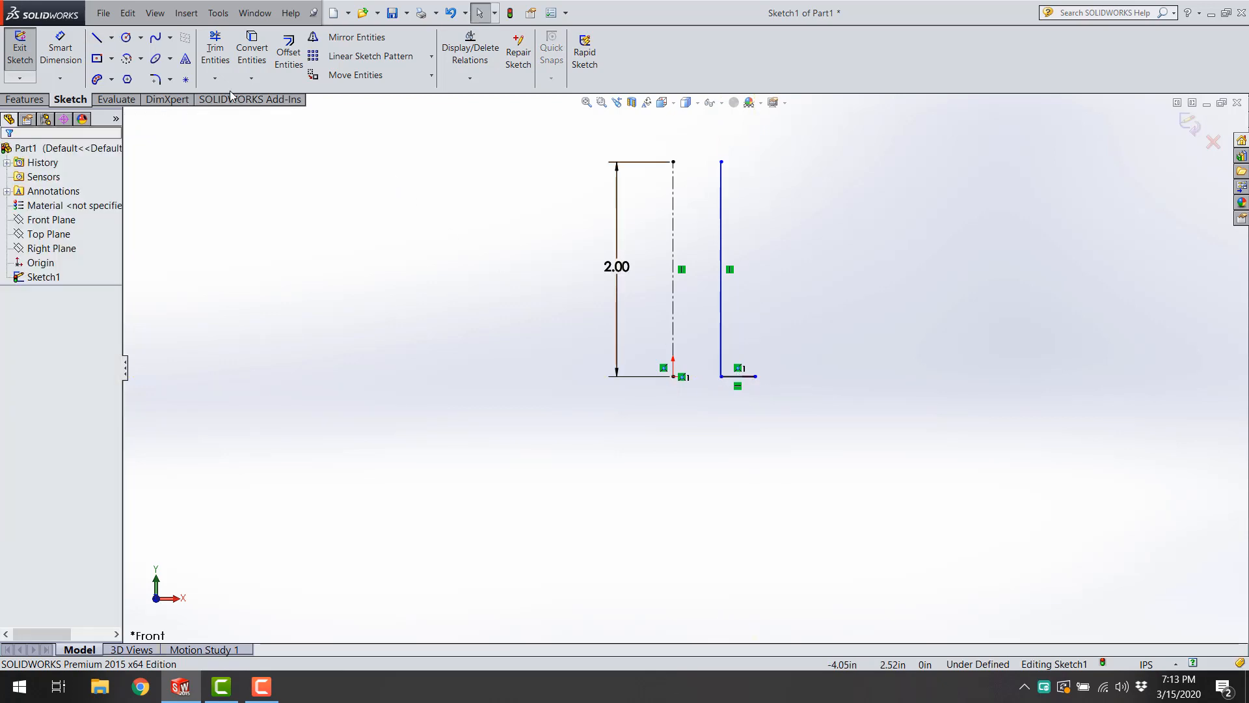
- Draw an outward-bulging three-point arc of 90° and about 0.5 in radius upward from the base line's outer end
{"action": "left_click", "coordinate": [127, 58]}
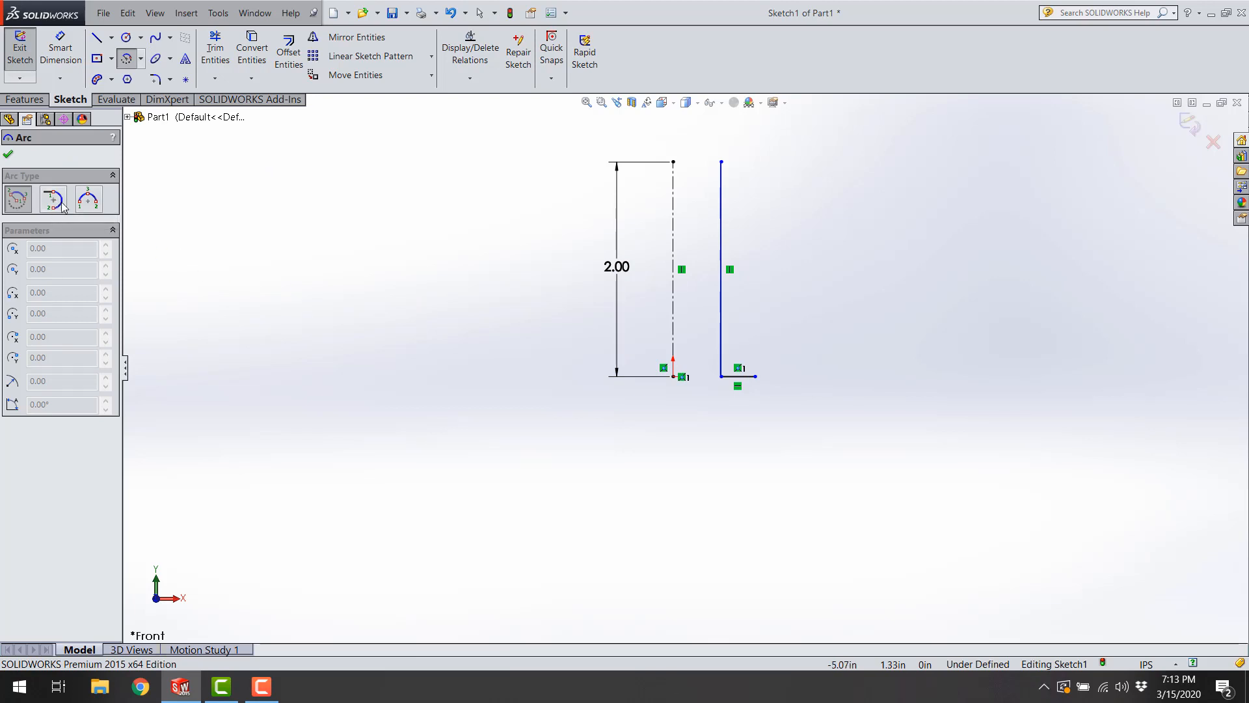
{"action": "left_click", "coordinate": [95, 207]}
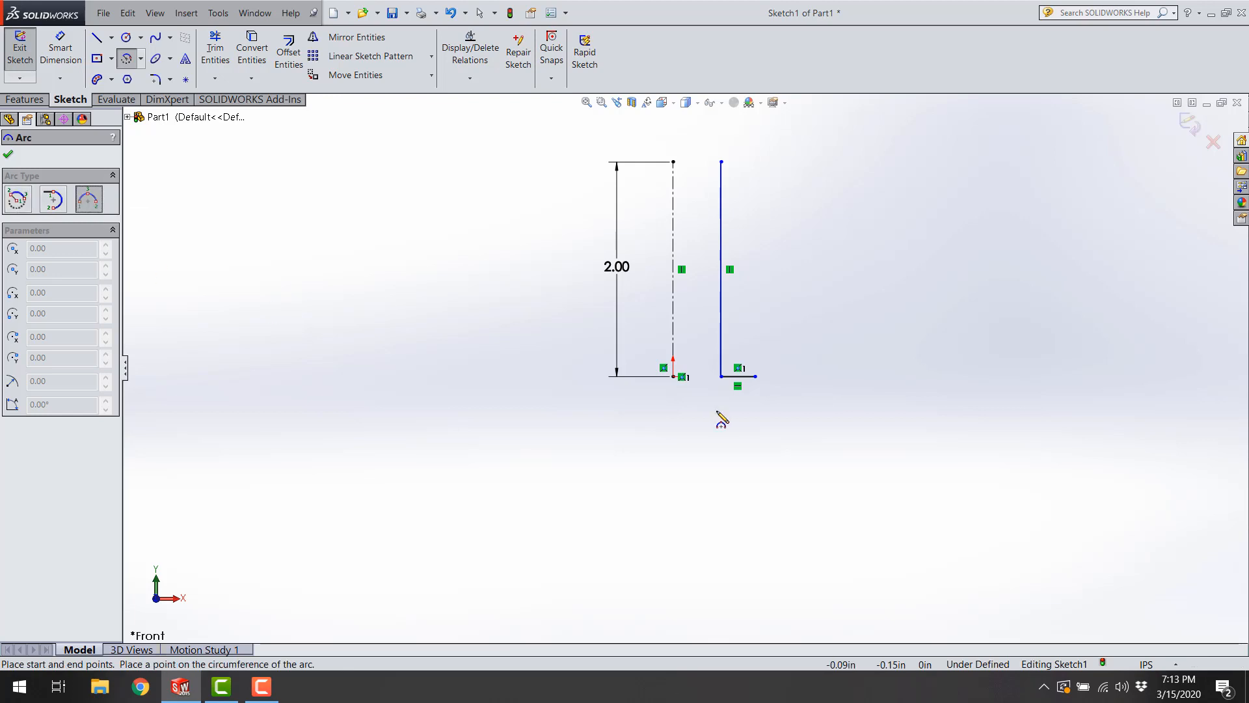
{"action": "left_click", "coordinate": [754, 376]}
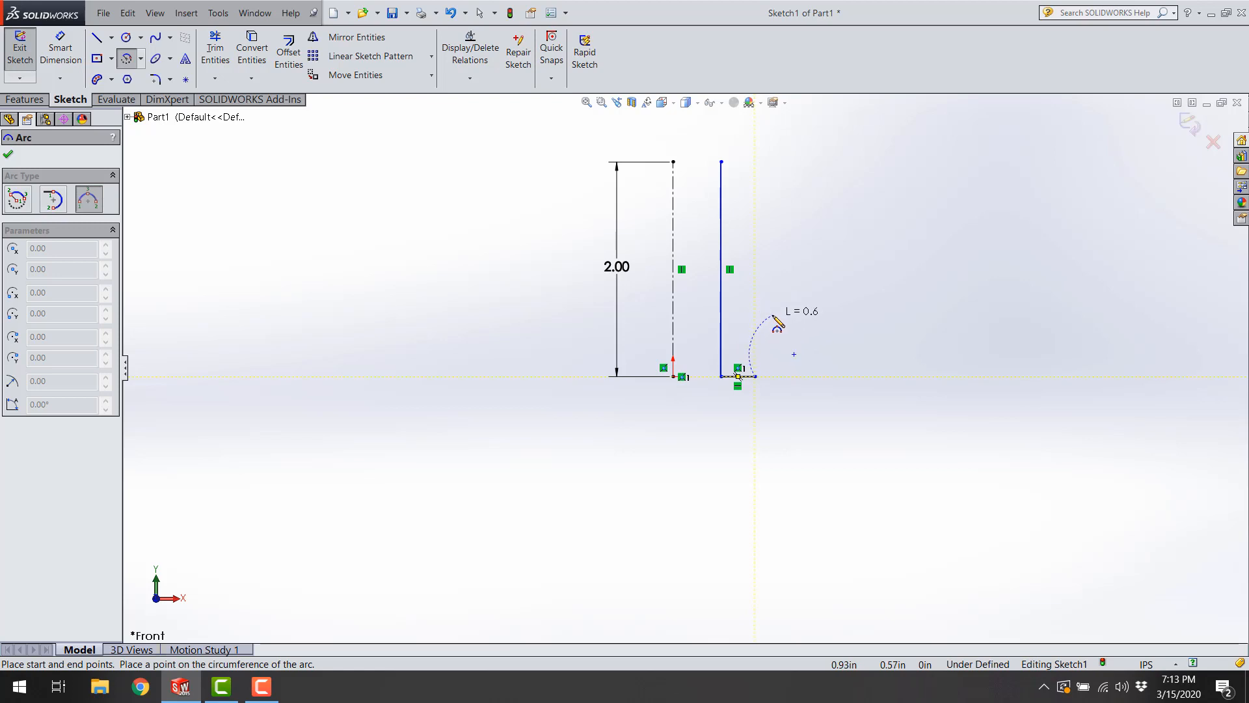
{"action": "left_click", "coordinate": [772, 303]}
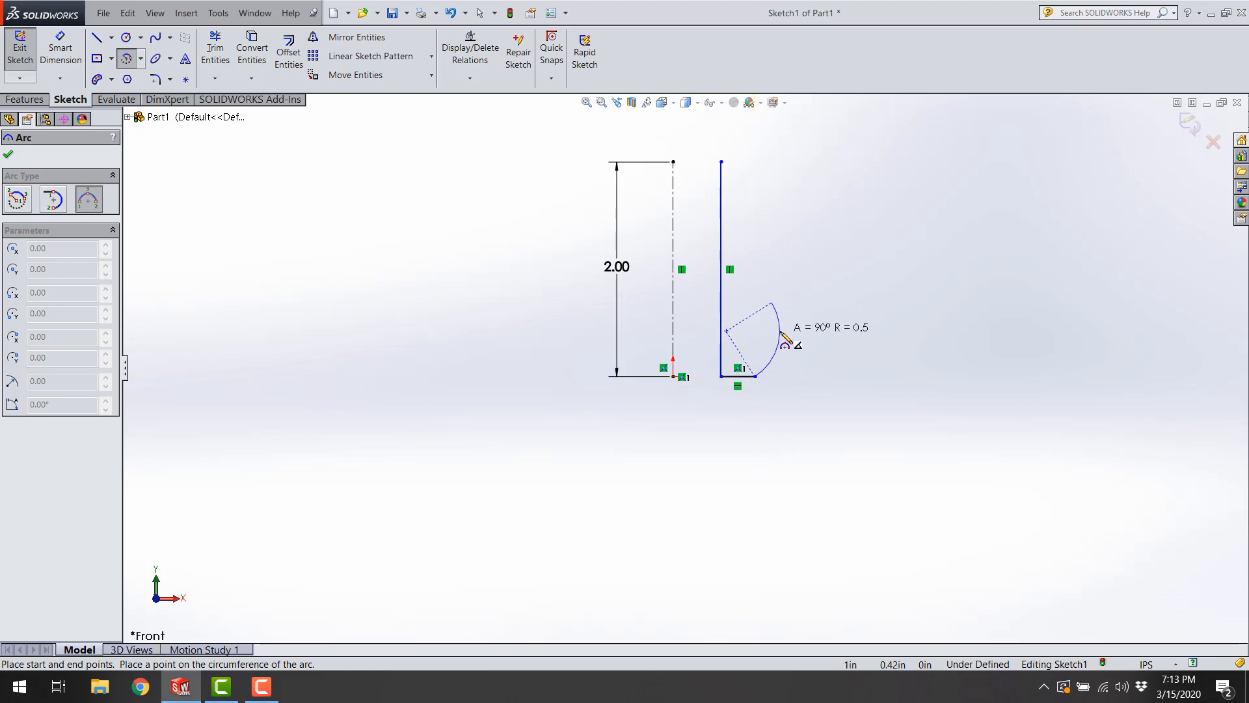
{"action": "left_click", "coordinate": [781, 333]}
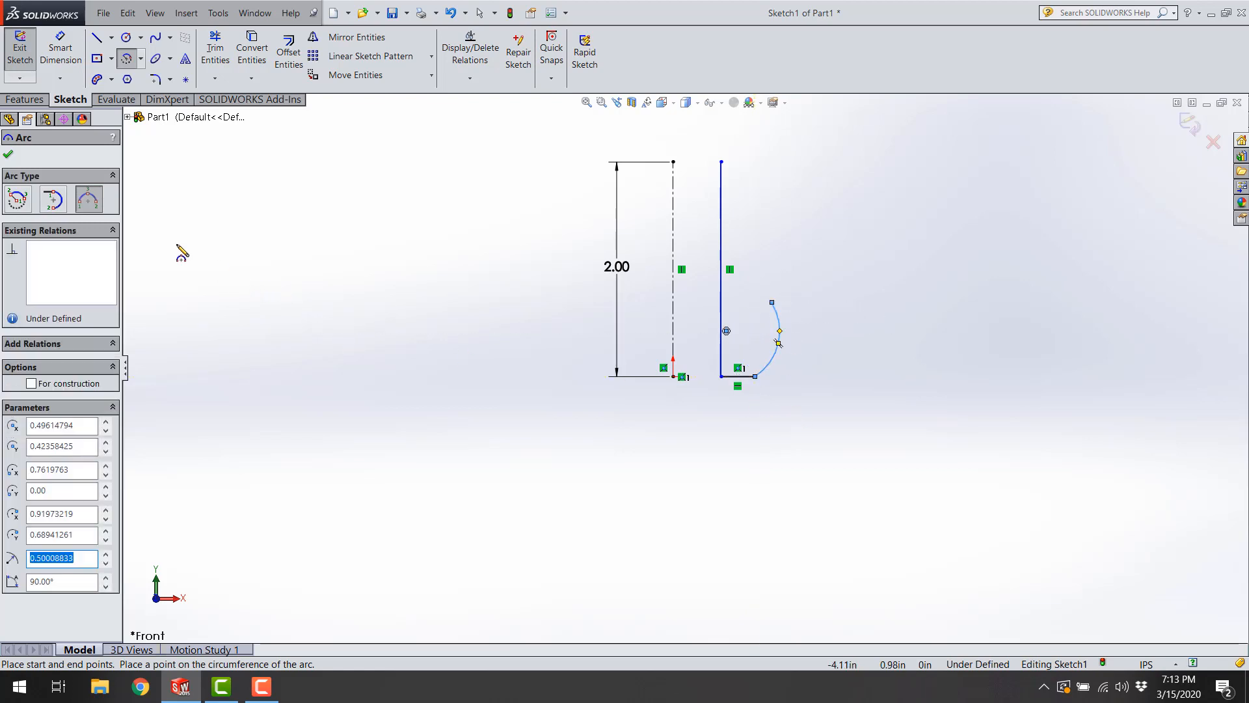
- Continue the outer contour upward from the lower arc with an inward-curving tangent arc of about 0.9 in radius
{"action": "left_click", "coordinate": [59, 200]}
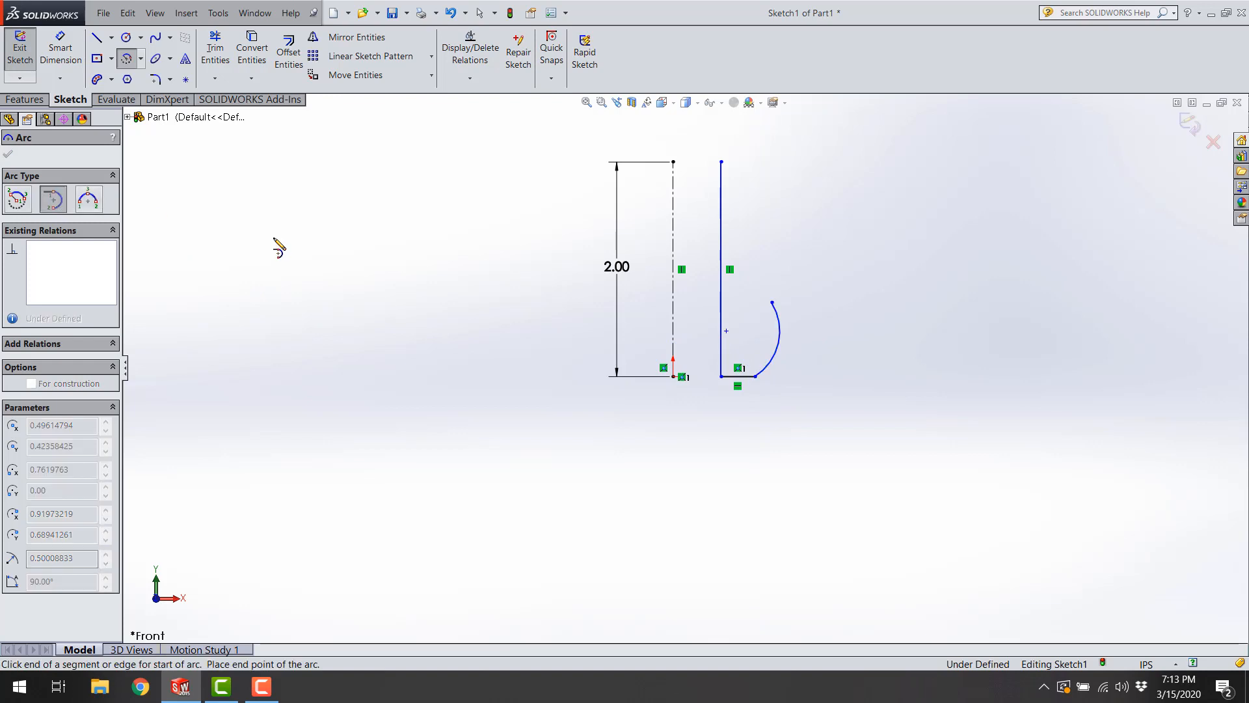
{"action": "left_click", "coordinate": [773, 303]}
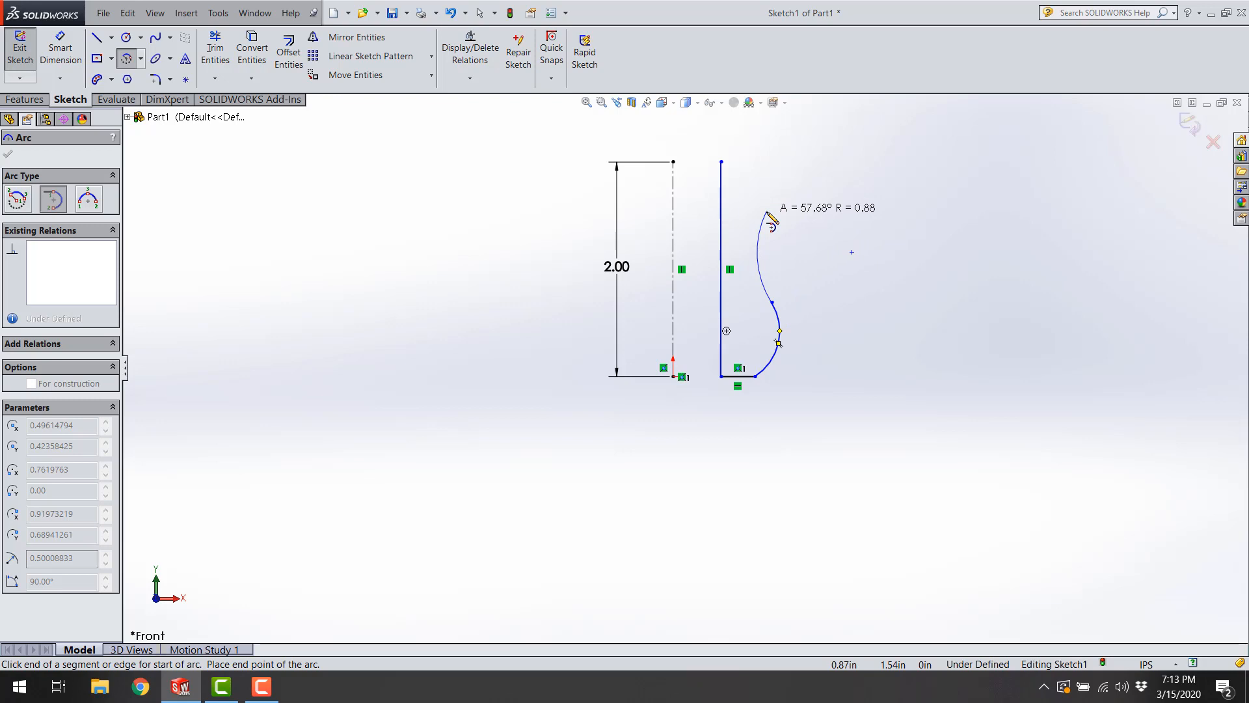
{"action": "left_click", "coordinate": [766, 210]}
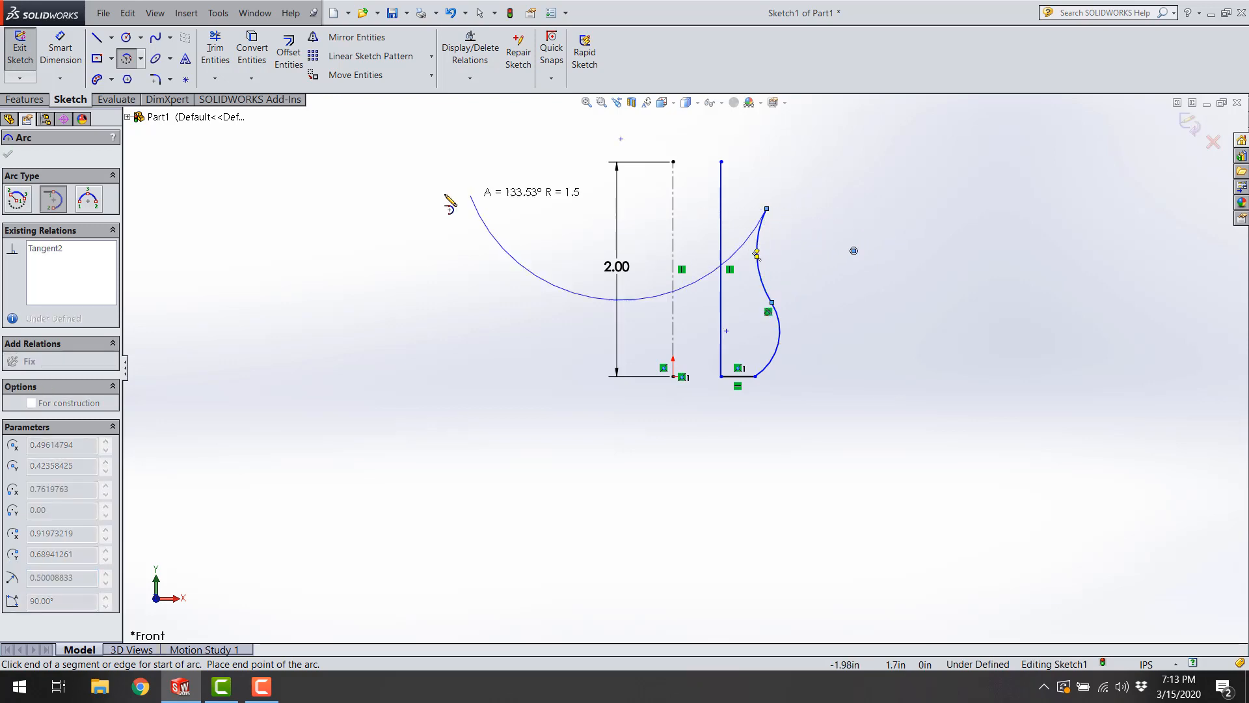
- Draw an outward-bulging 90° three-point arc of about 0.34 in radius from the tangent arc's upper end to the vertical line's top level
{"action": "left_click", "coordinate": [91, 201]}
{"action": "left_click", "coordinate": [766, 209]}
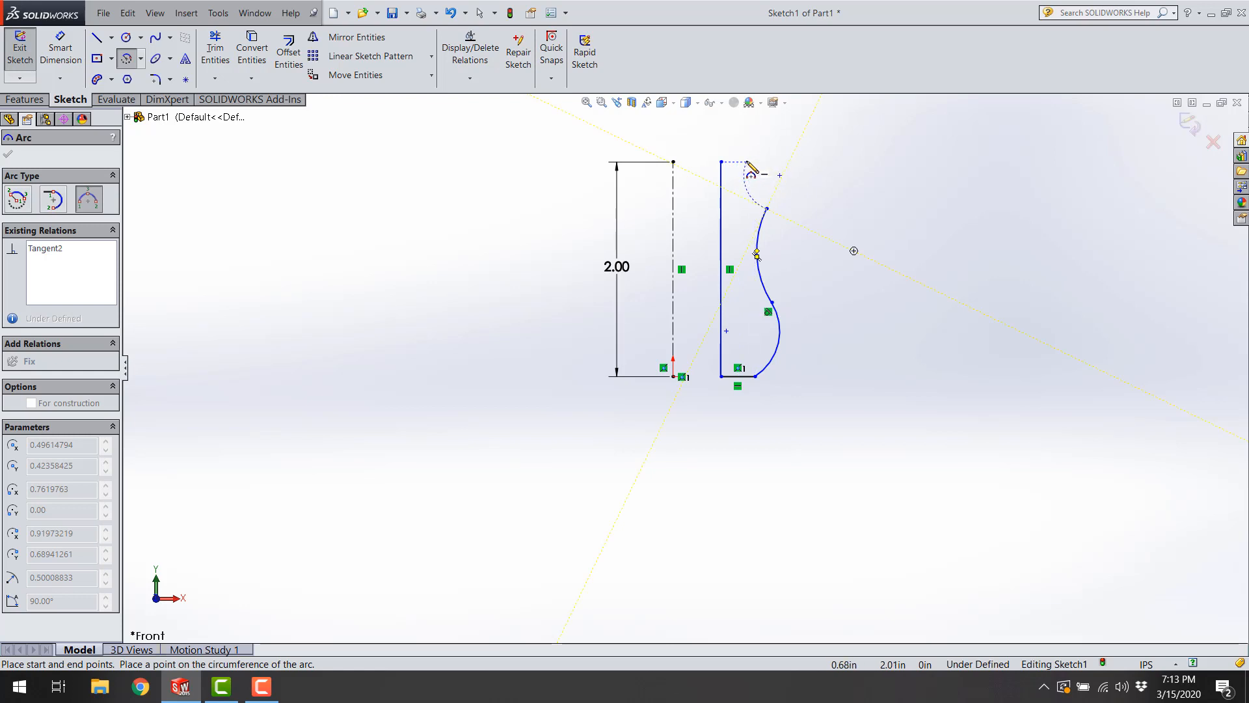
{"action": "left_click", "coordinate": [747, 163]}
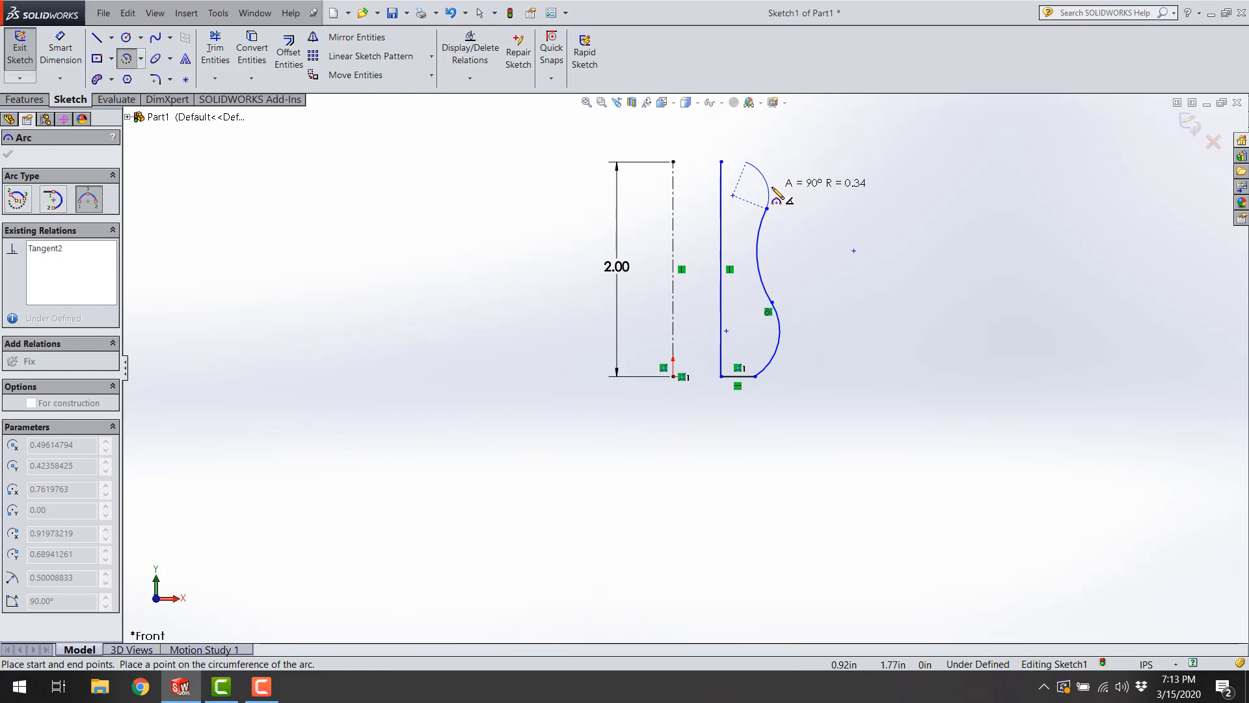
{"action": "left_click", "coordinate": [771, 195]}
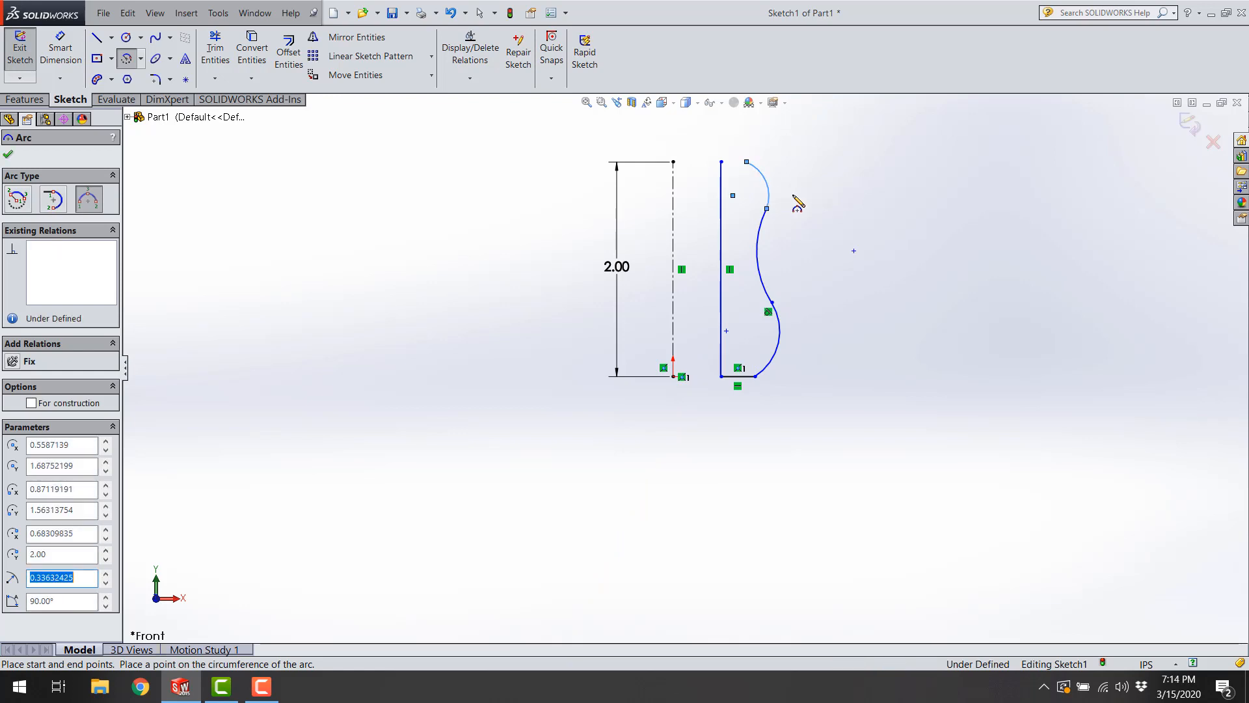
{"action": "key", "text": "Escape"}
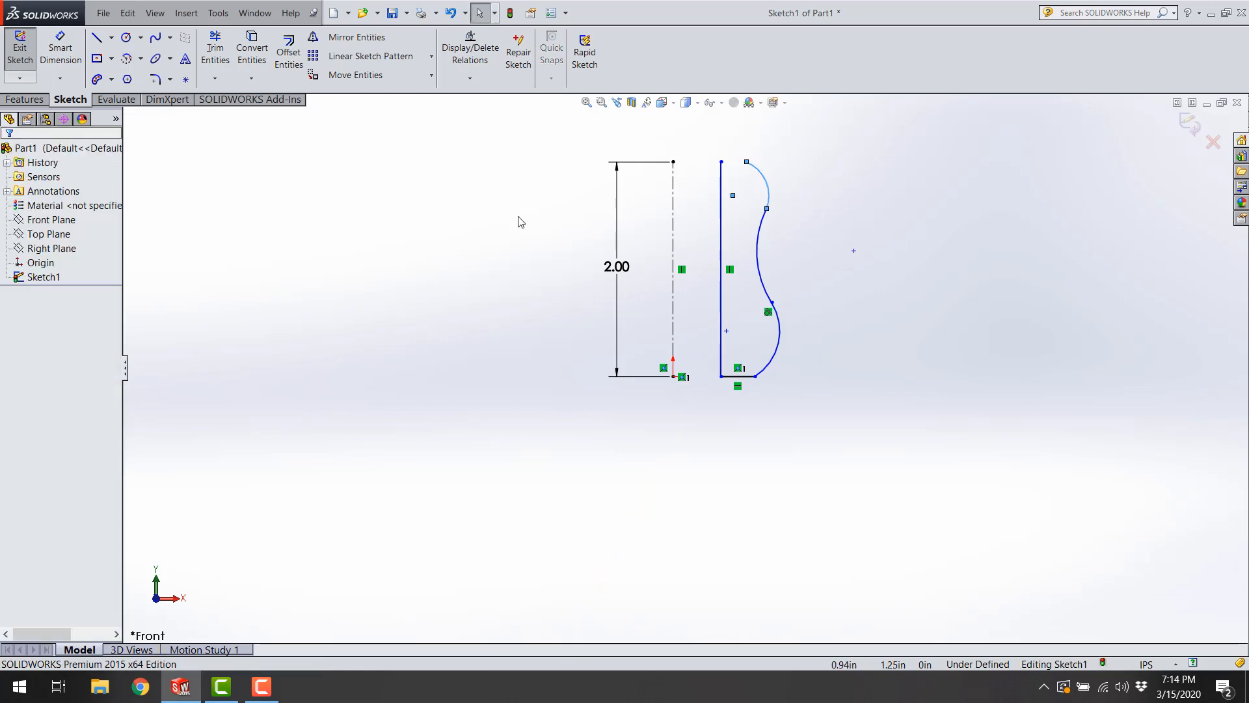
- Close the profile with a horizontal line about 0.24 in long from the upper arc to the vertical line's top endpoint
{"action": "left_click", "coordinate": [98, 40]}
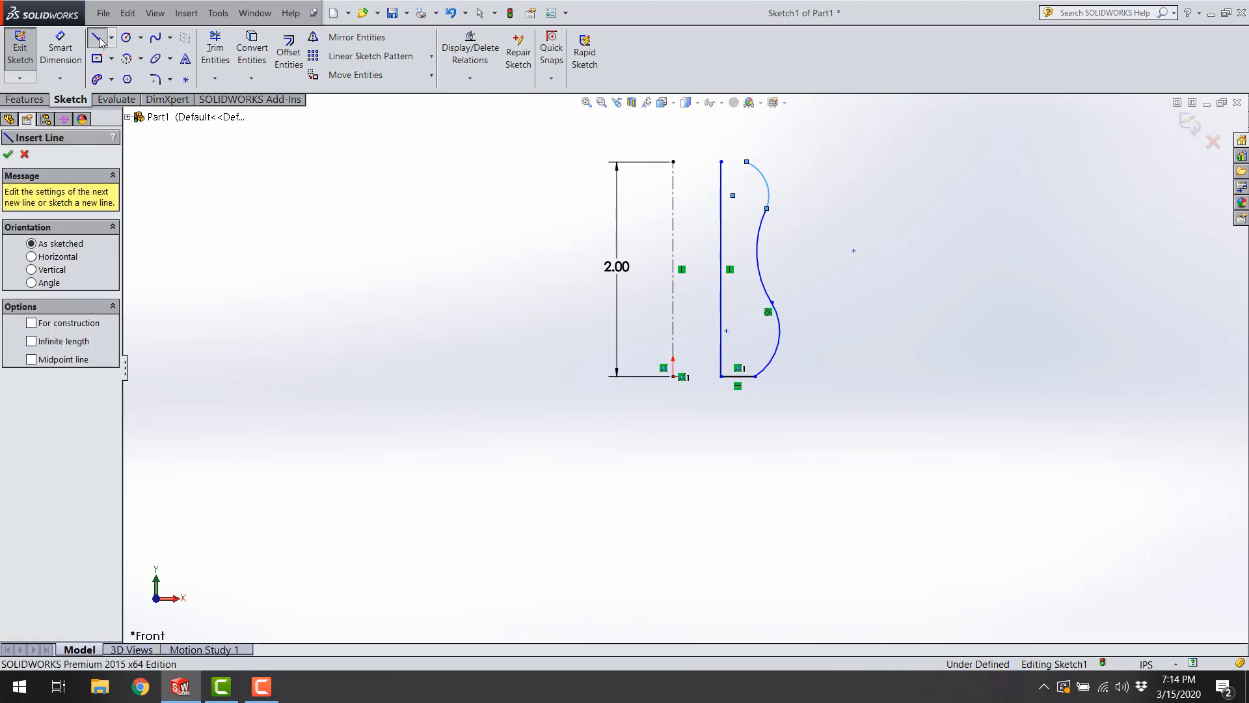
{"action": "left_click", "coordinate": [746, 162]}
{"action": "left_click", "coordinate": [721, 161]}
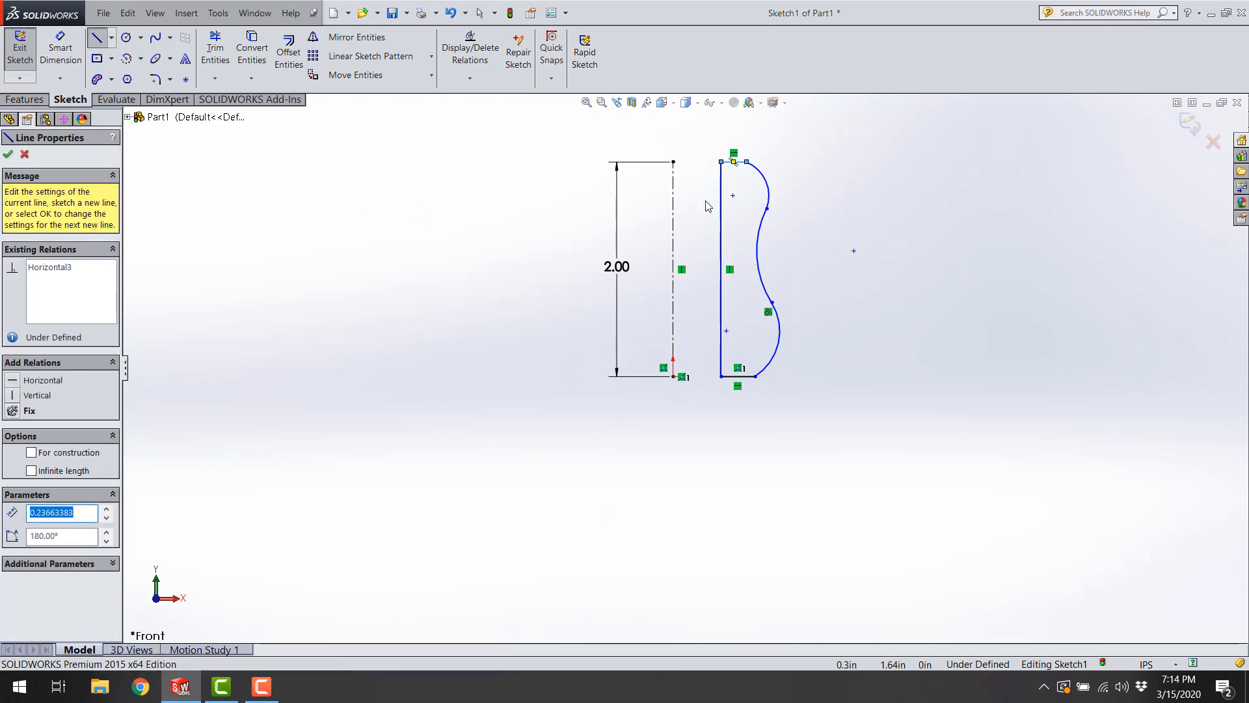
{"action": "key", "text": "Escape"}
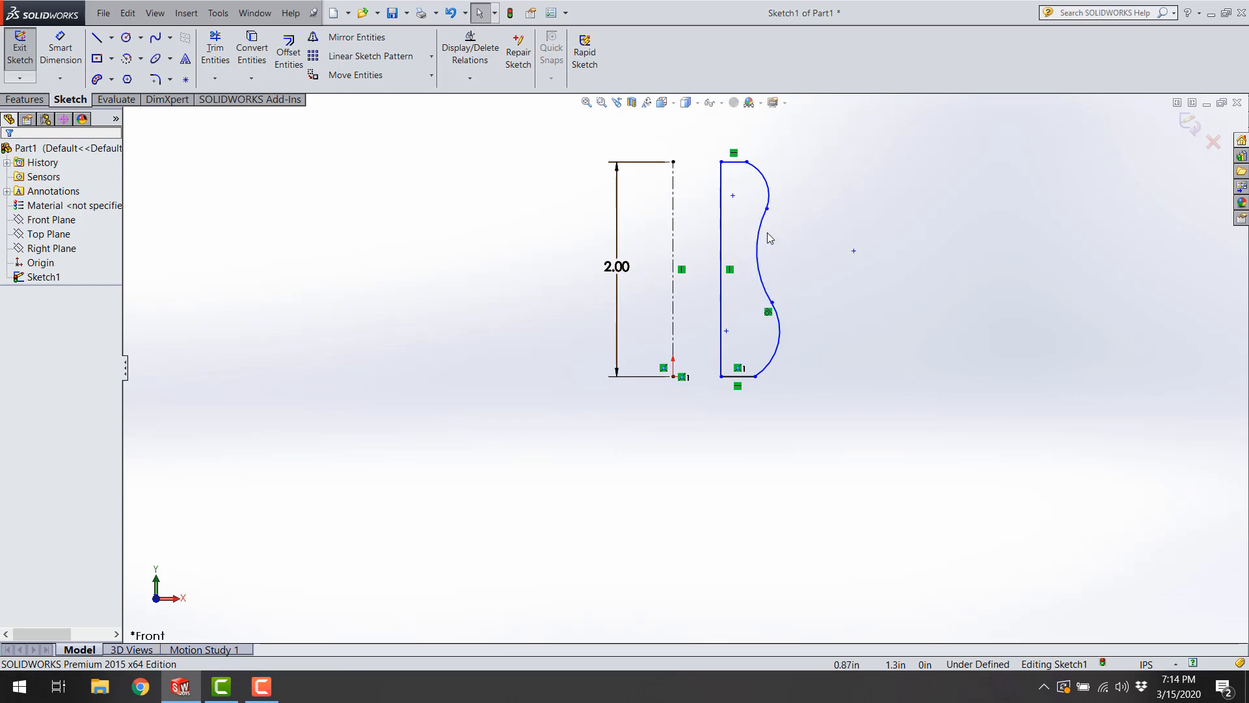
- Add a tangent relation between the inward-curving middle arc and the upper arc of the profile
{"action": "left_click", "coordinate": [774, 202]}
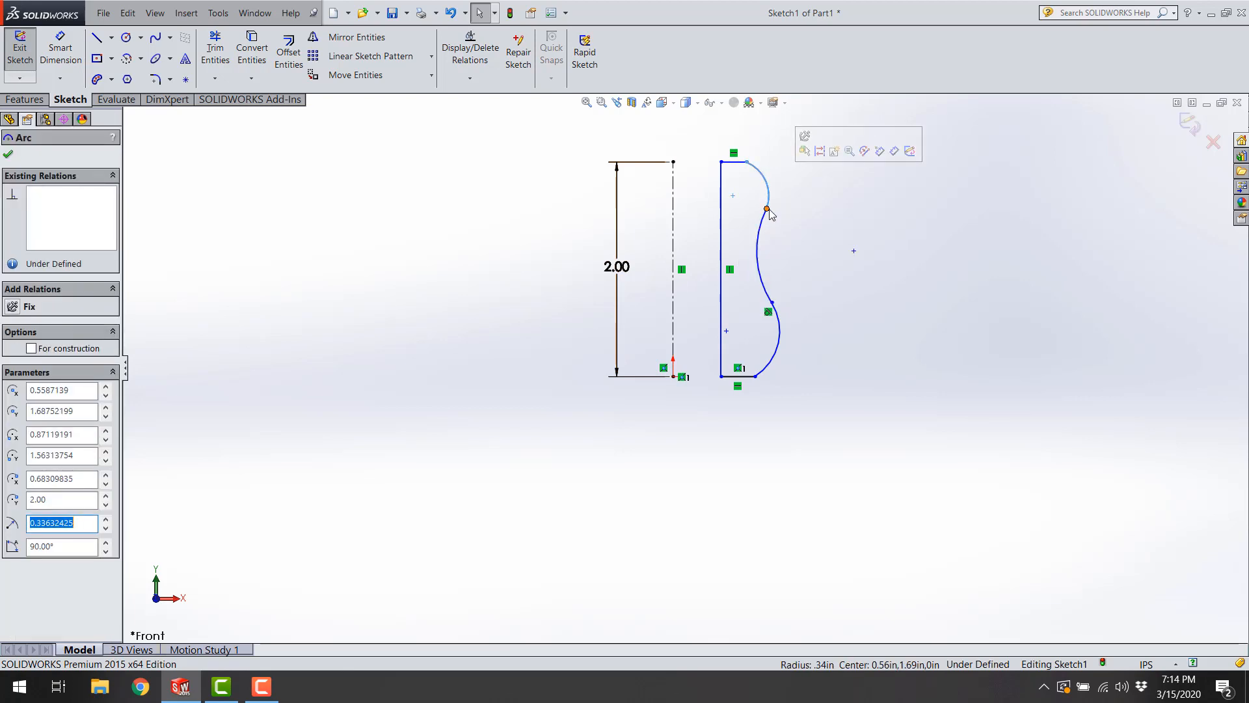
{"action": "left_click", "coordinate": [769, 312]}
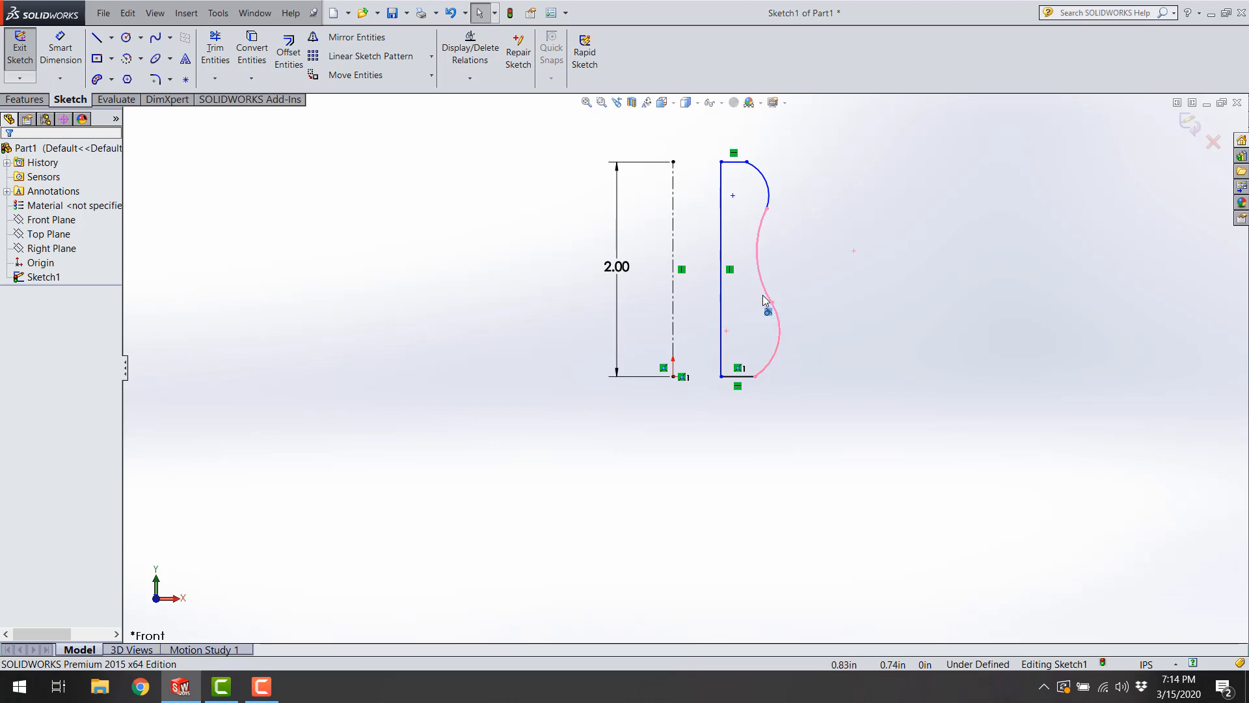
{"action": "left_click", "coordinate": [762, 224]}
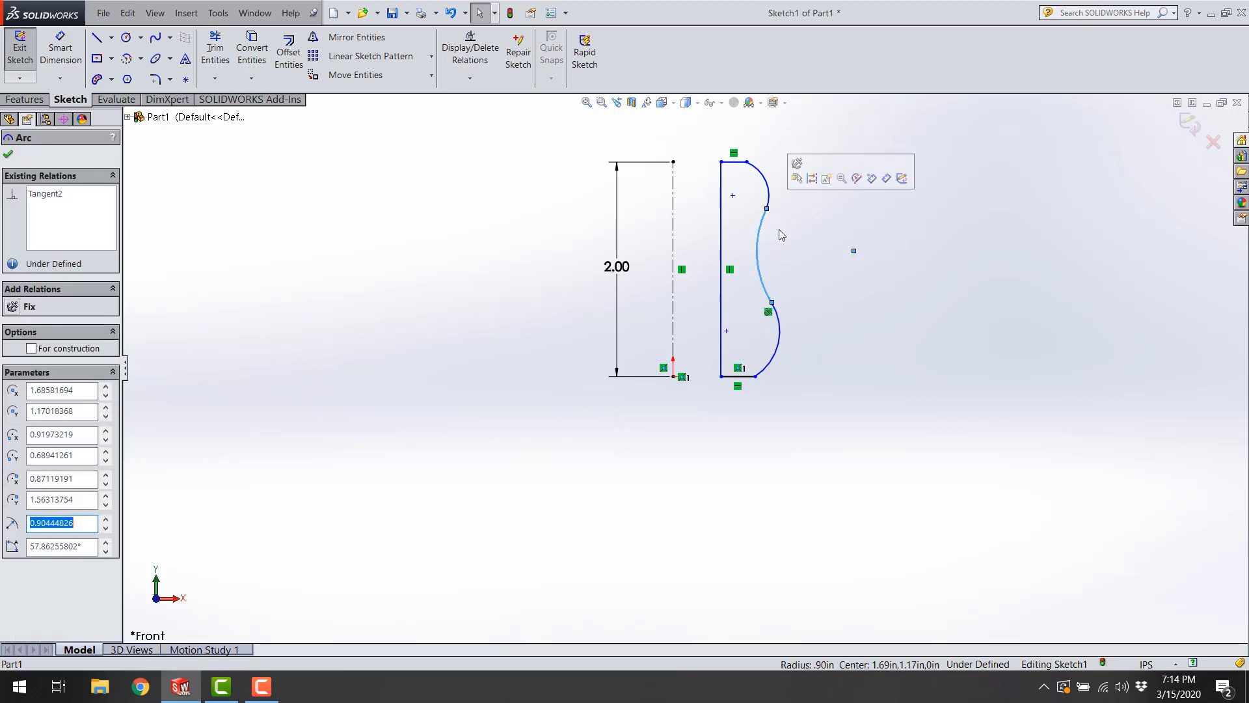
{"action": "left_click", "coordinate": [769, 190], "text": "ctrl"}
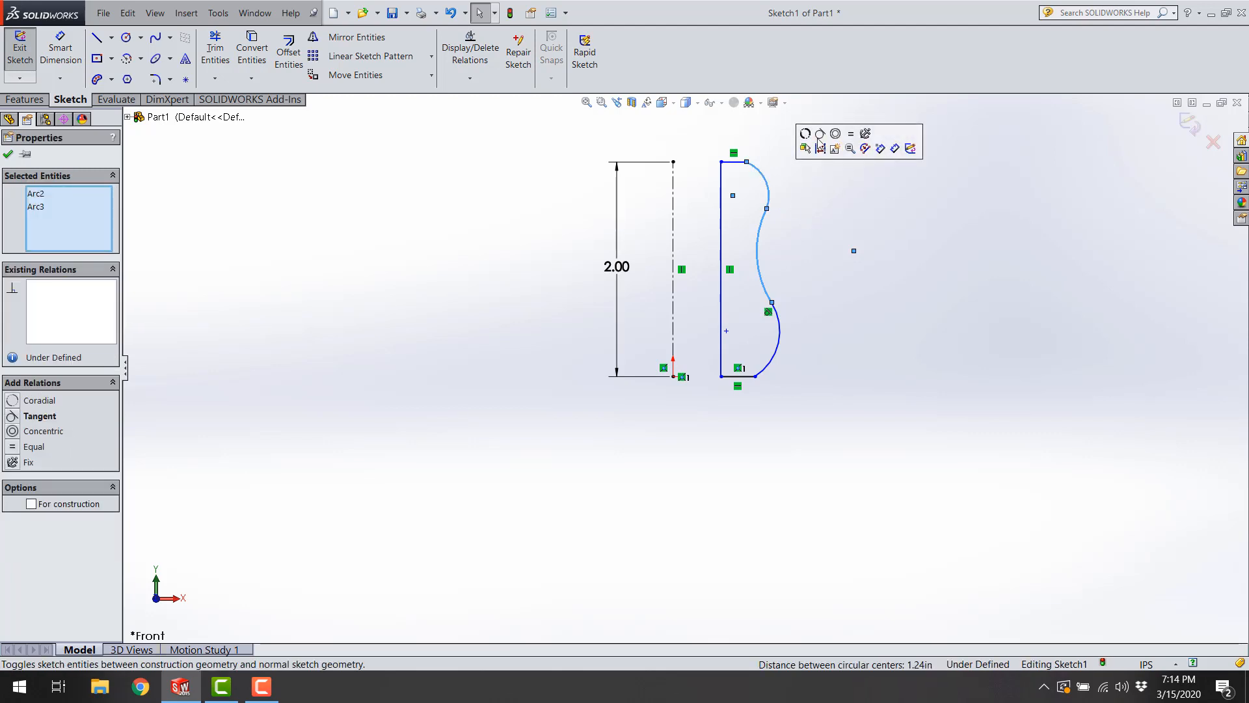
{"action": "left_click", "coordinate": [821, 134]}
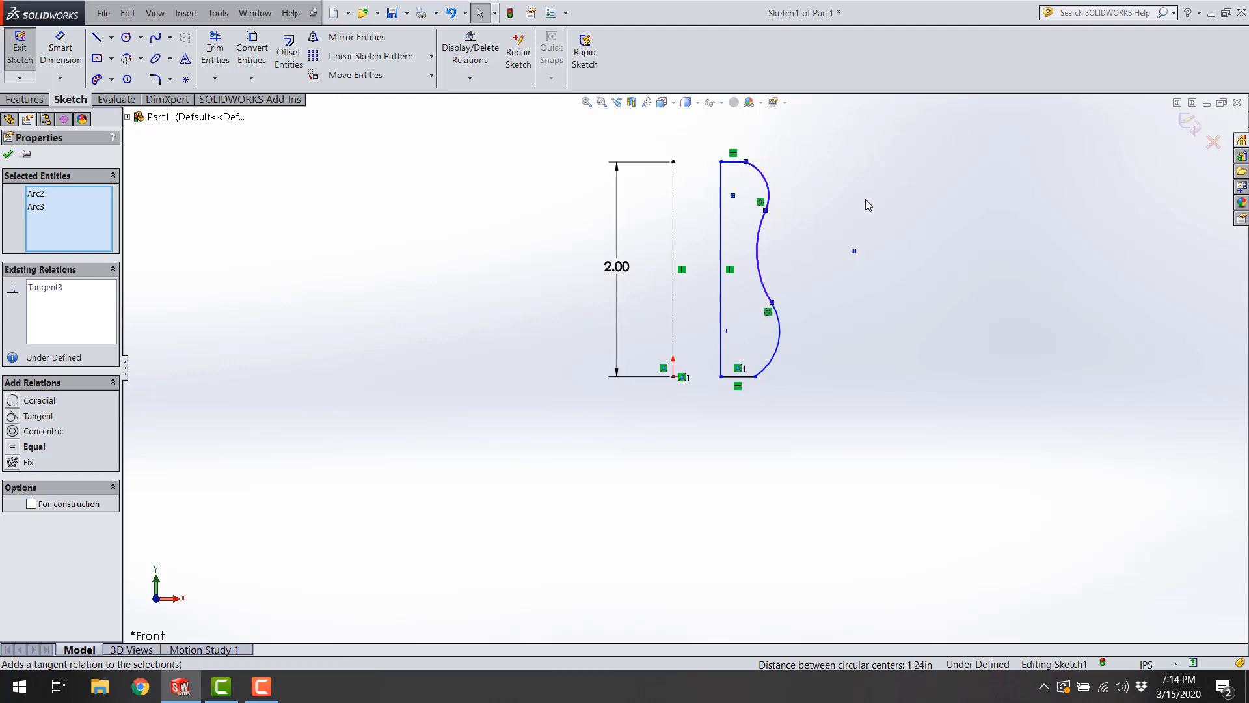
{"action": "left_click", "coordinate": [821, 202]}
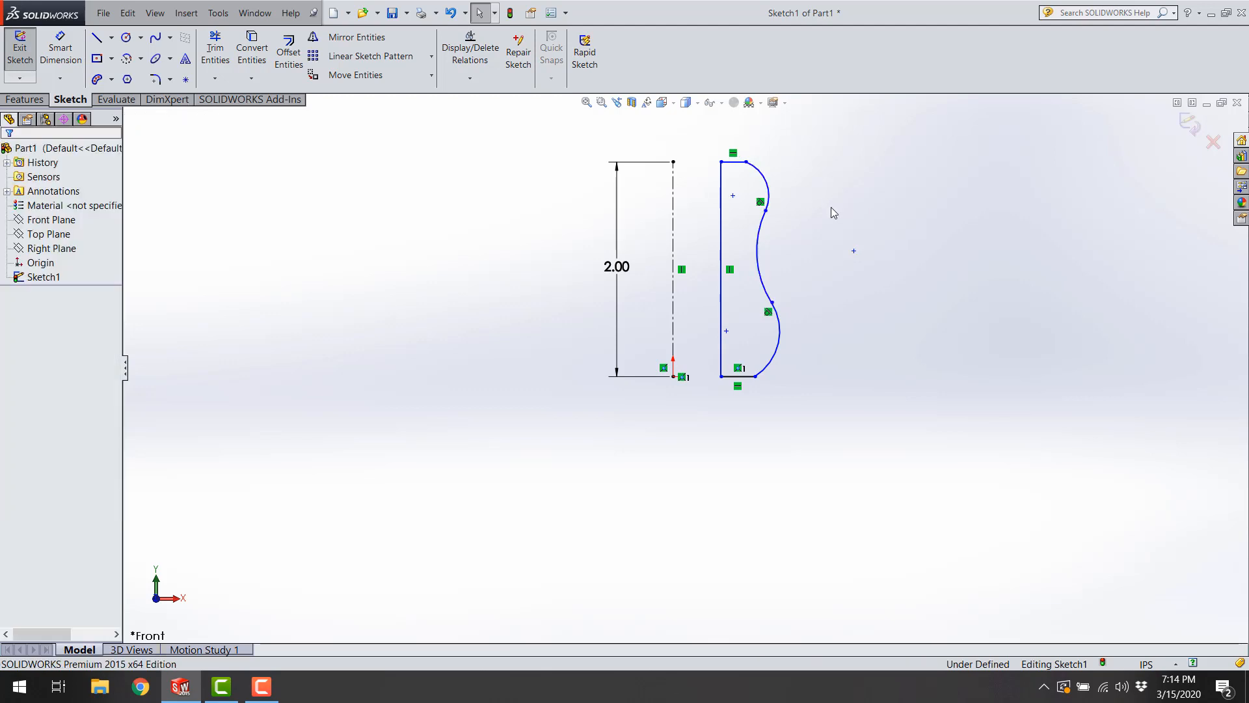
- Make the lower outer arc tangent to the profile's horizontal base line
{"action": "left_click", "coordinate": [770, 367]}
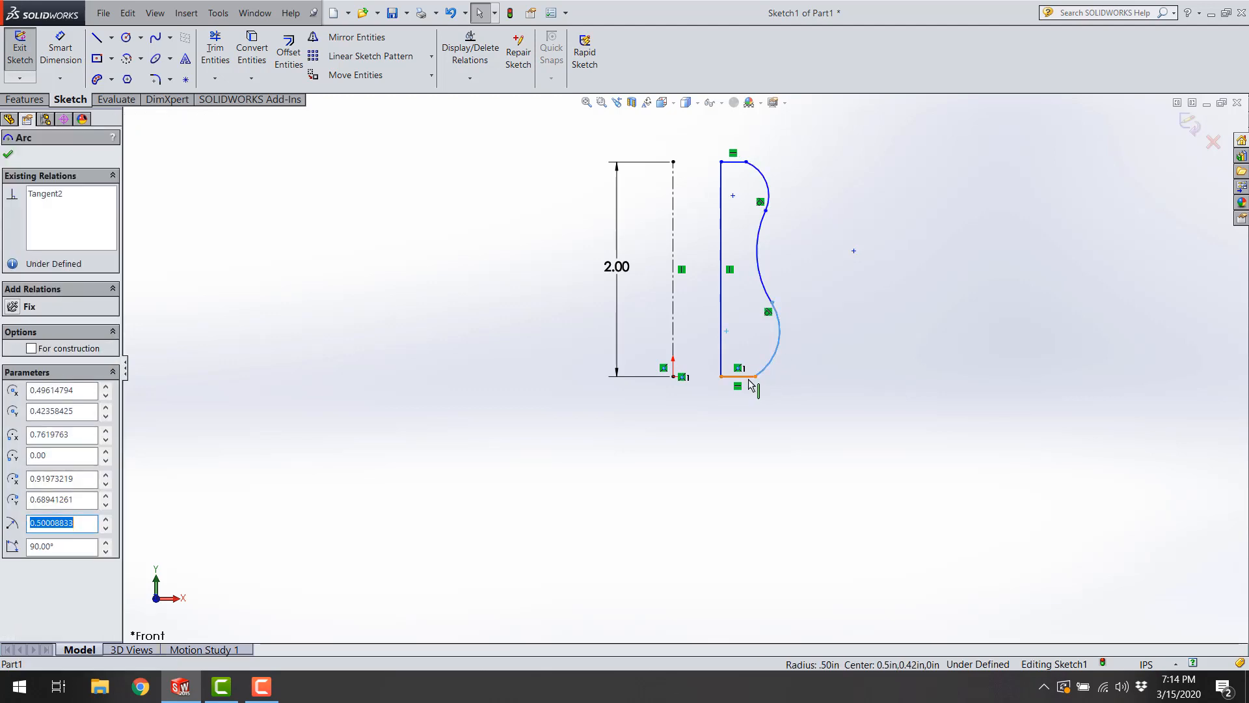
{"action": "left_click", "coordinate": [745, 378]}
{"action": "left_click", "coordinate": [759, 374], "text": "ctrl"}
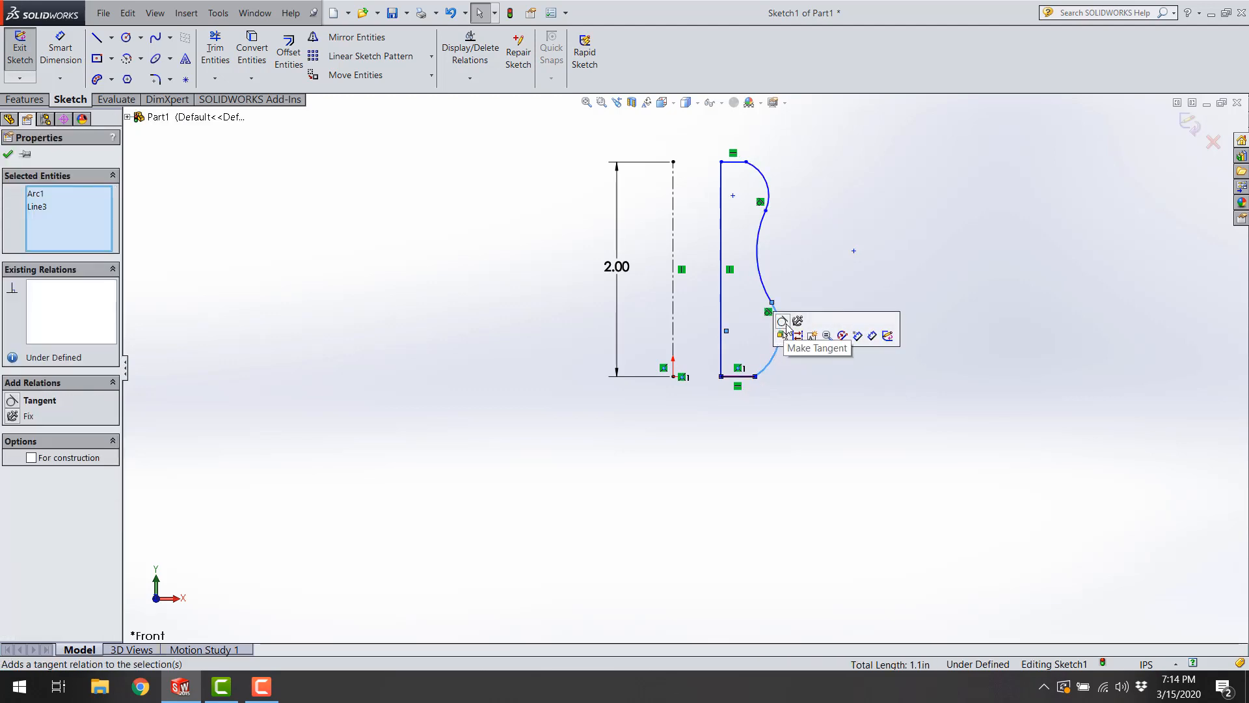
{"action": "left_click", "coordinate": [784, 324]}
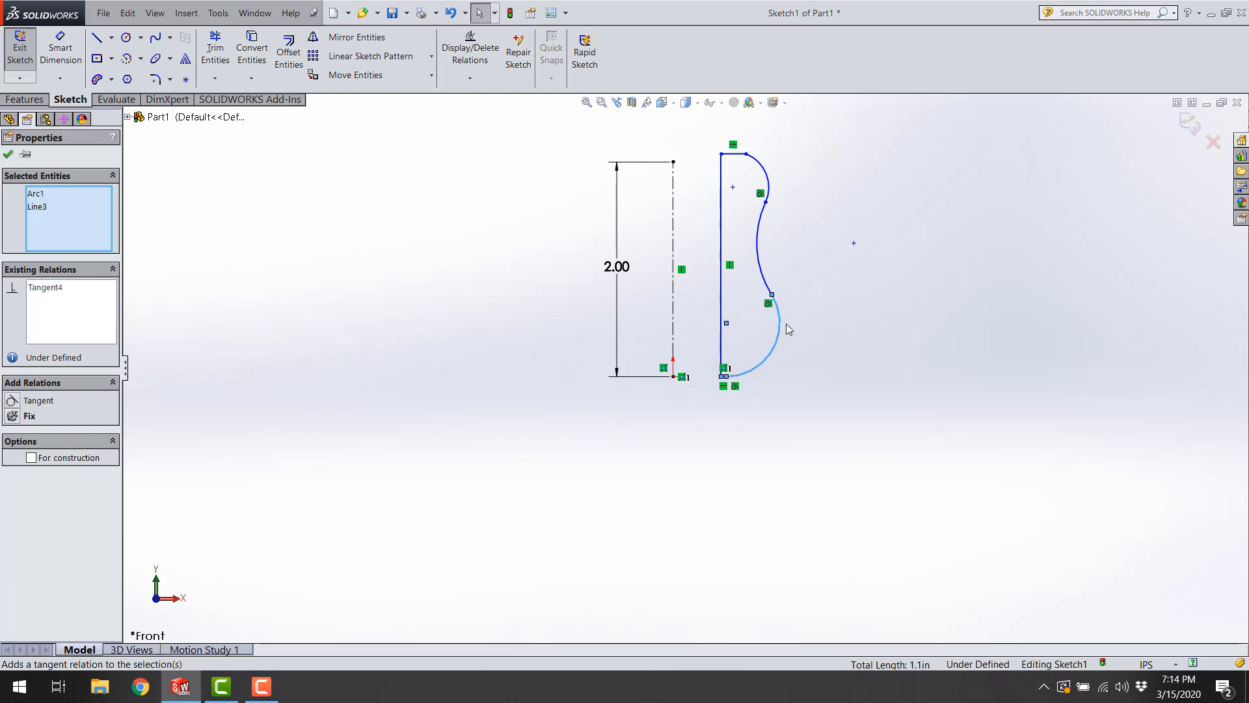
{"action": "left_click", "coordinate": [727, 376]}
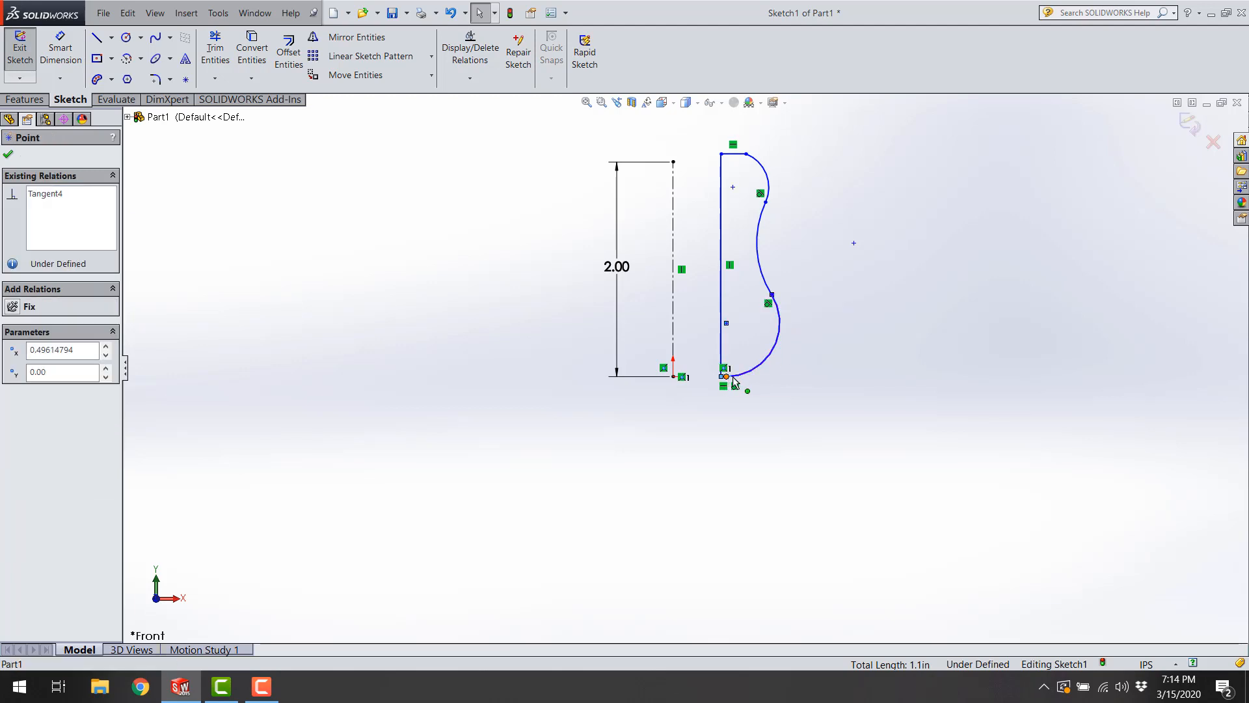
{"action": "left_click", "coordinate": [767, 398]}
- Make the upper outer arc tangent to the profile's horizontal top line
{"action": "left_click", "coordinate": [737, 156]}
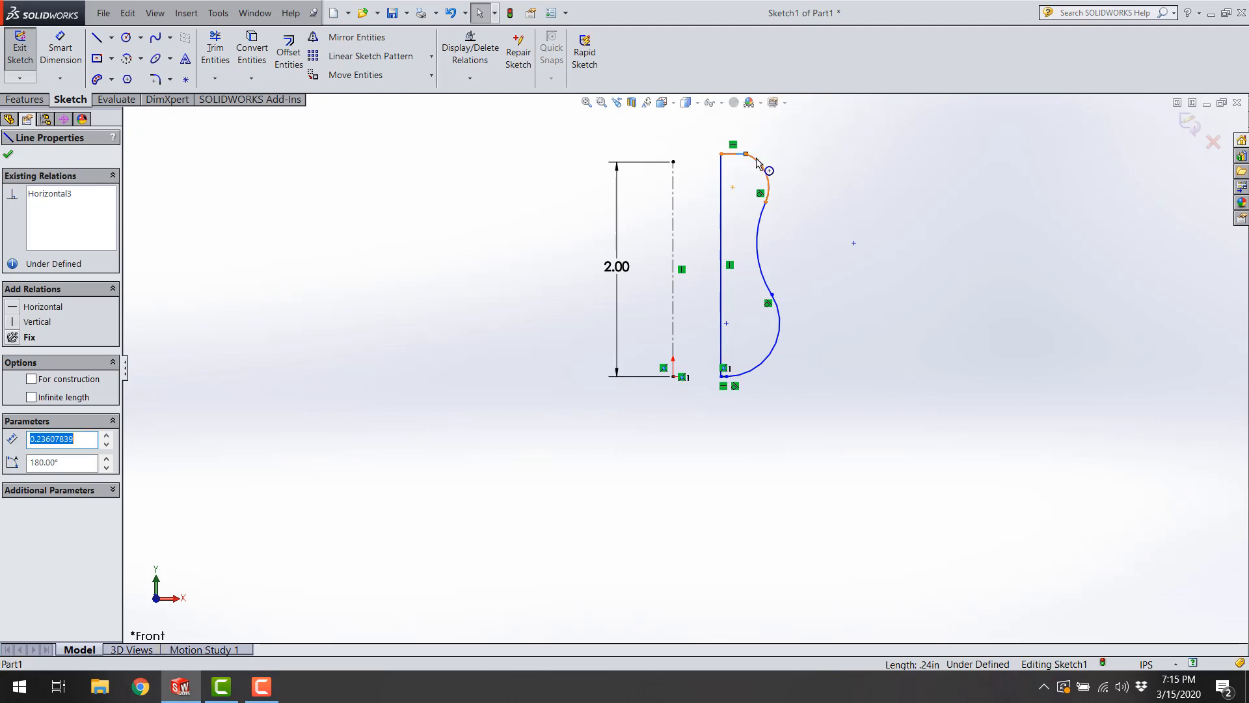
{"action": "left_click", "coordinate": [760, 163], "text": "ctrl"}
{"action": "left_click", "coordinate": [791, 102]}
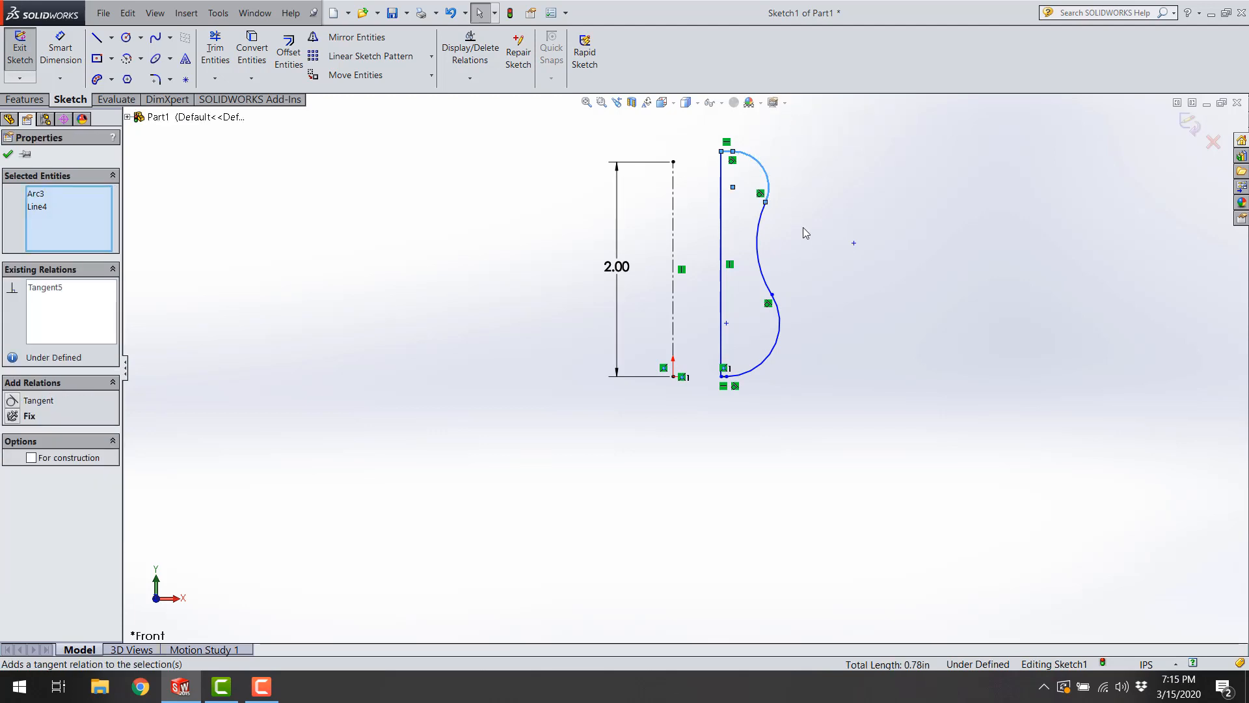
{"action": "left_click", "coordinate": [815, 233]}
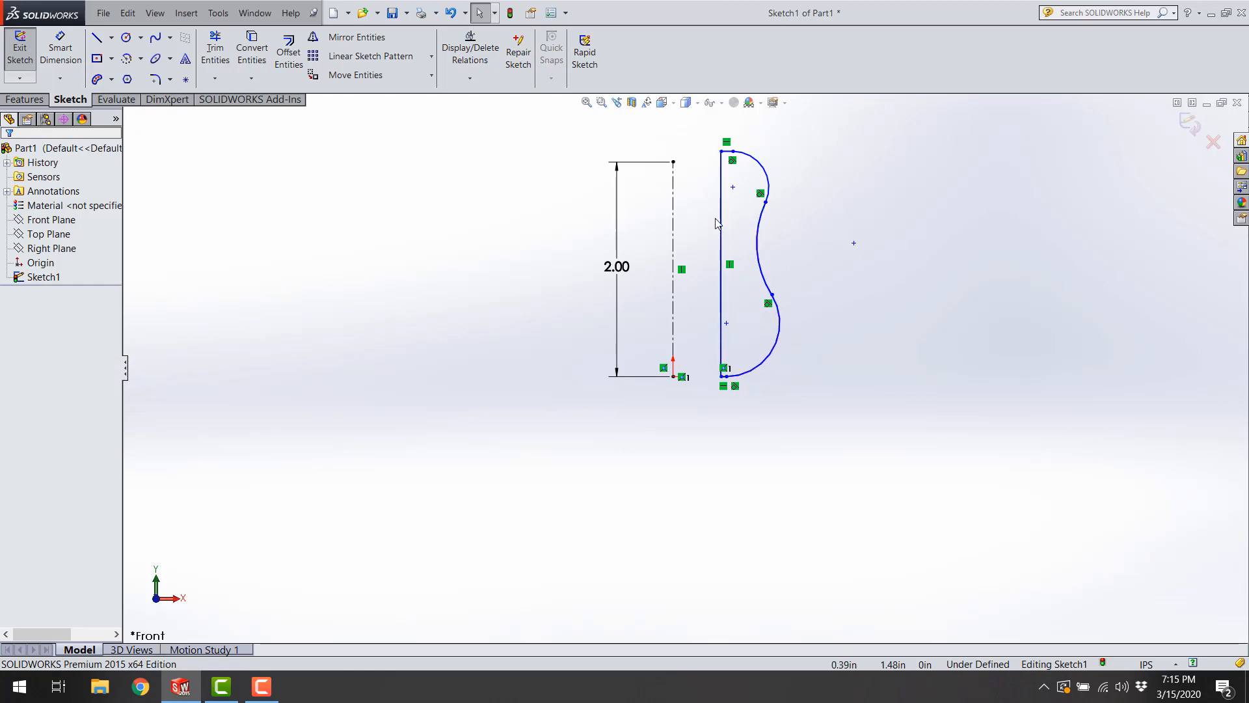
- Pull the profile's vertical line closer to the centerline and dimension it about the centerline as a 0.5 in diameter
{"action": "left_click_drag", "start_coordinate": [719, 208], "coordinate": [706, 214]}
{"action": "left_click", "coordinate": [857, 284]}
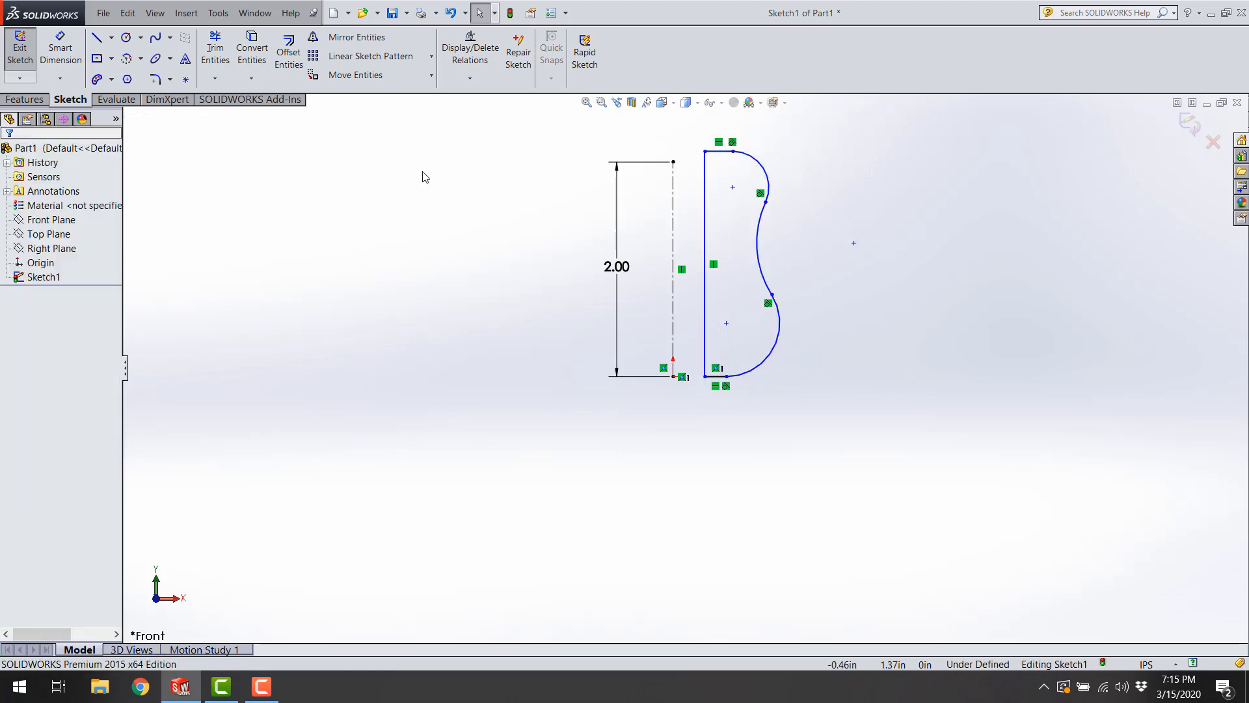
{"action": "left_click", "coordinate": [60, 49]}
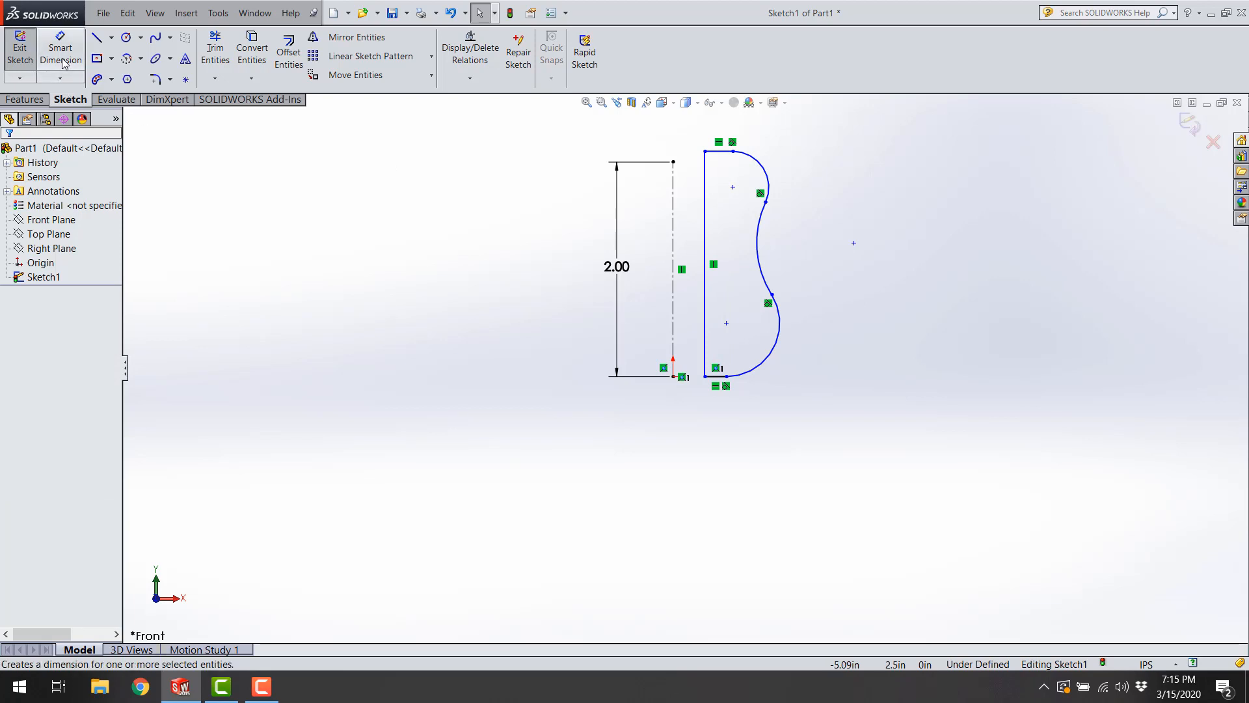
{"action": "left_click", "coordinate": [673, 225]}
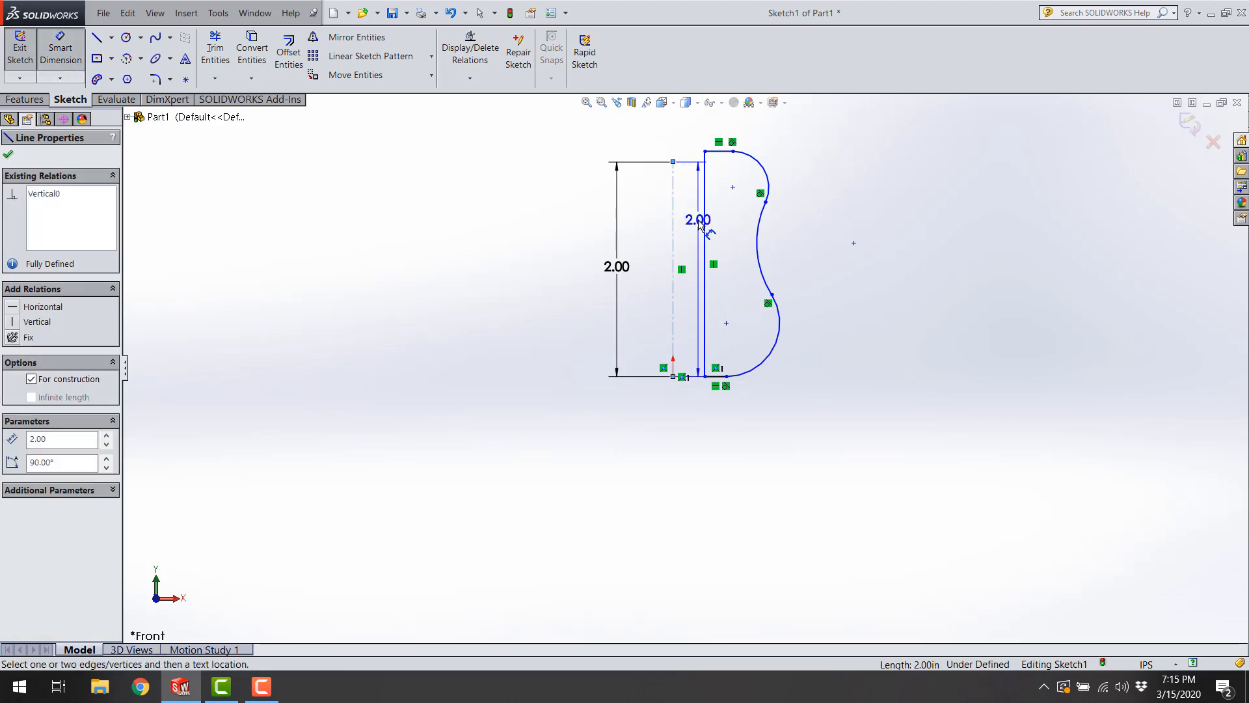
{"action": "left_click", "coordinate": [705, 225]}
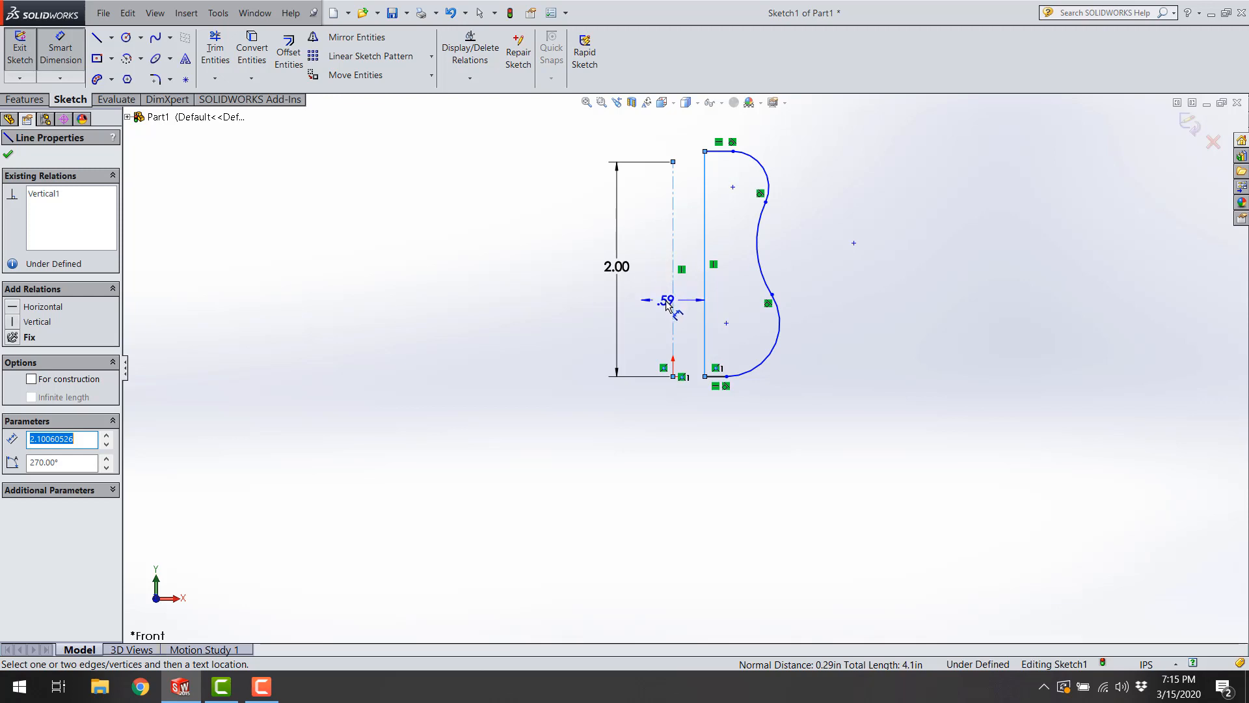
{"action": "left_click", "coordinate": [665, 304]}
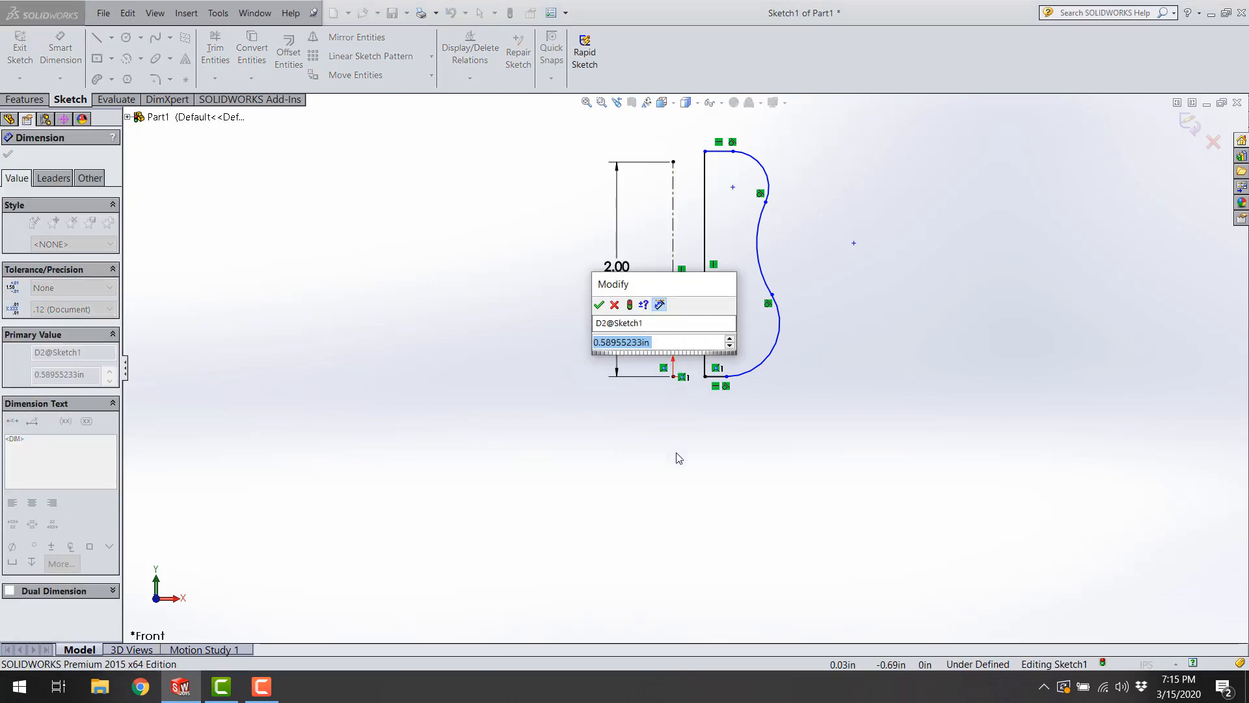
{"action": "type", "text": ".5"}
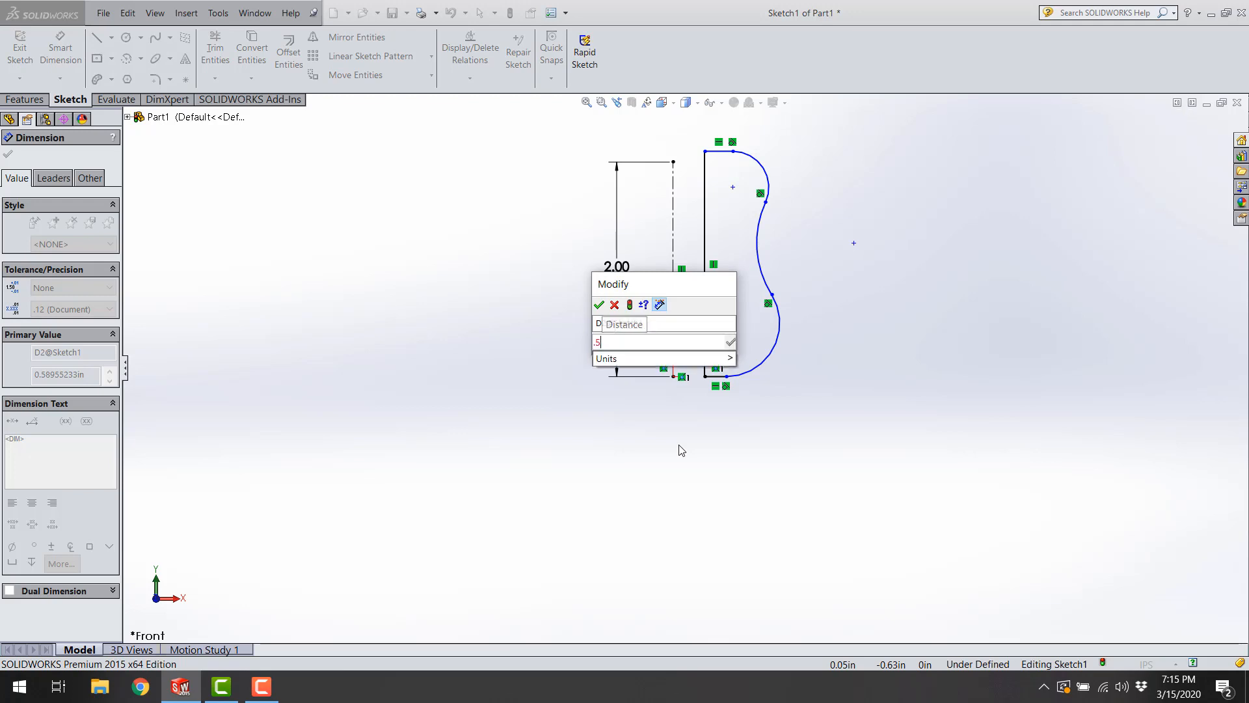
{"action": "key", "text": "Return"}
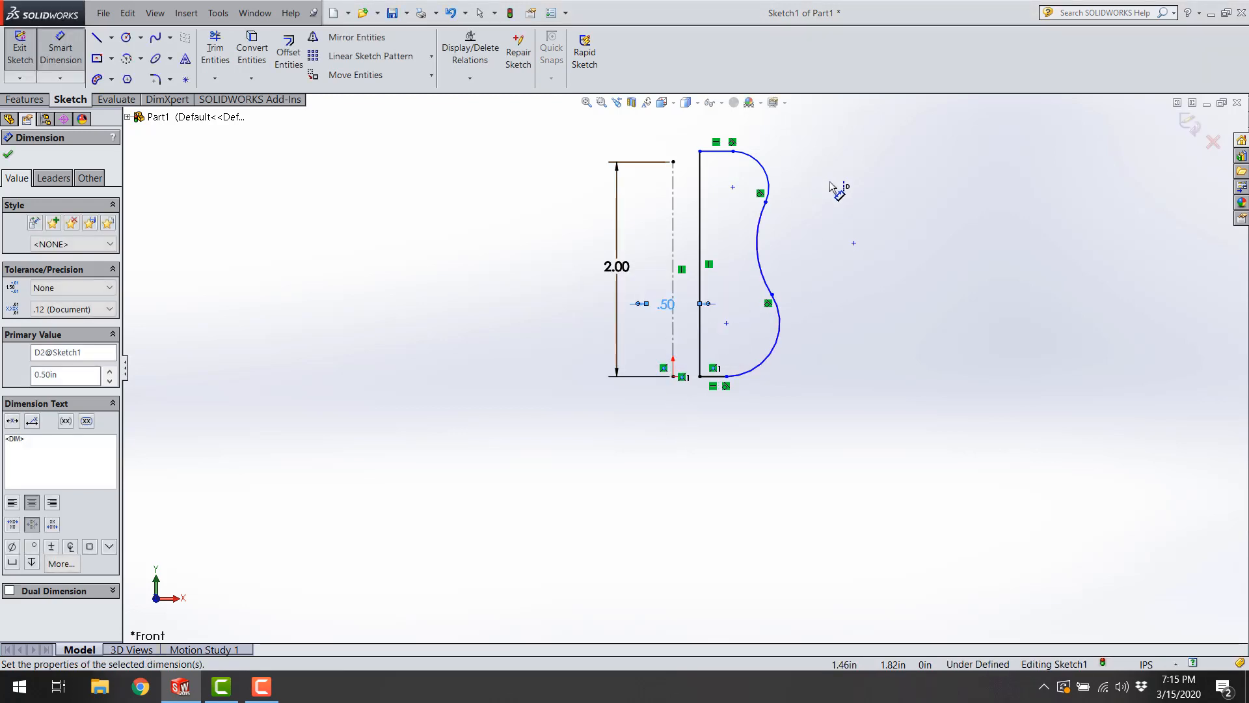
{"action": "left_click", "coordinate": [830, 184]}
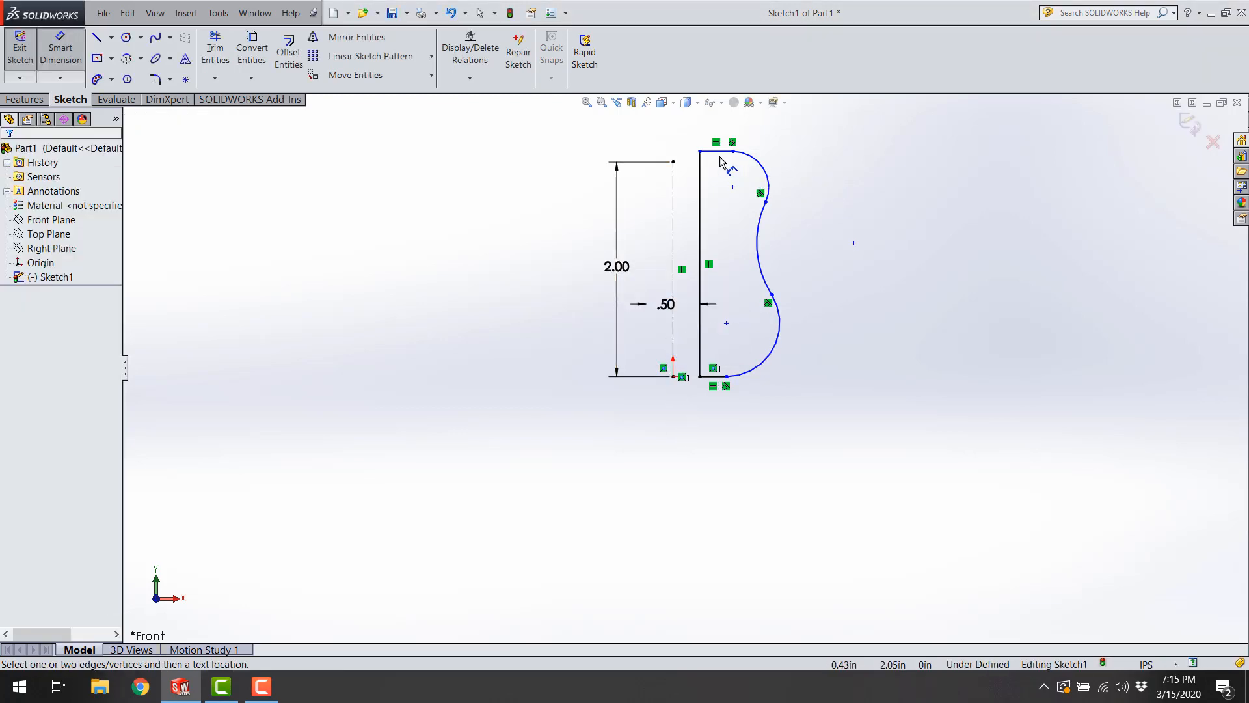
{"action": "key", "text": "Escape"}
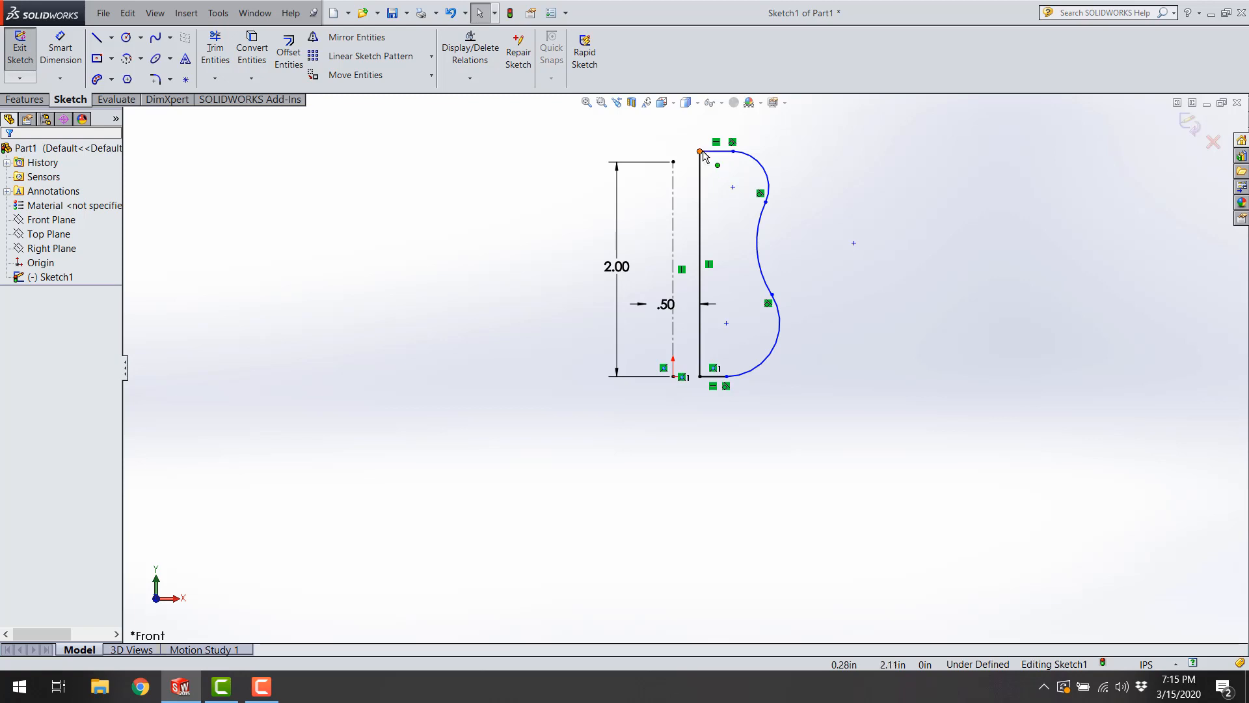
- Lower the profile's top line to the centerline's upper end and make it coincident with that endpoint
{"action": "left_click_drag", "start_coordinate": [702, 152], "coordinate": [707, 170]}
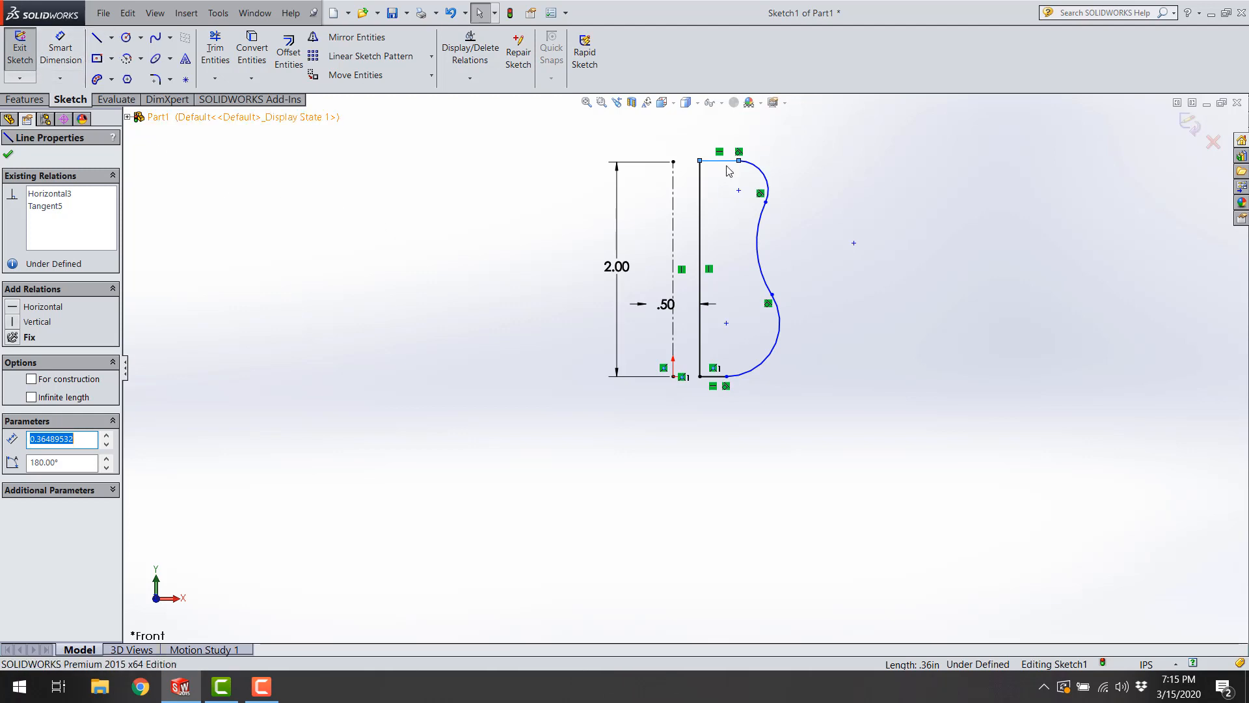
{"action": "left_click", "coordinate": [673, 162], "text": "ctrl"}
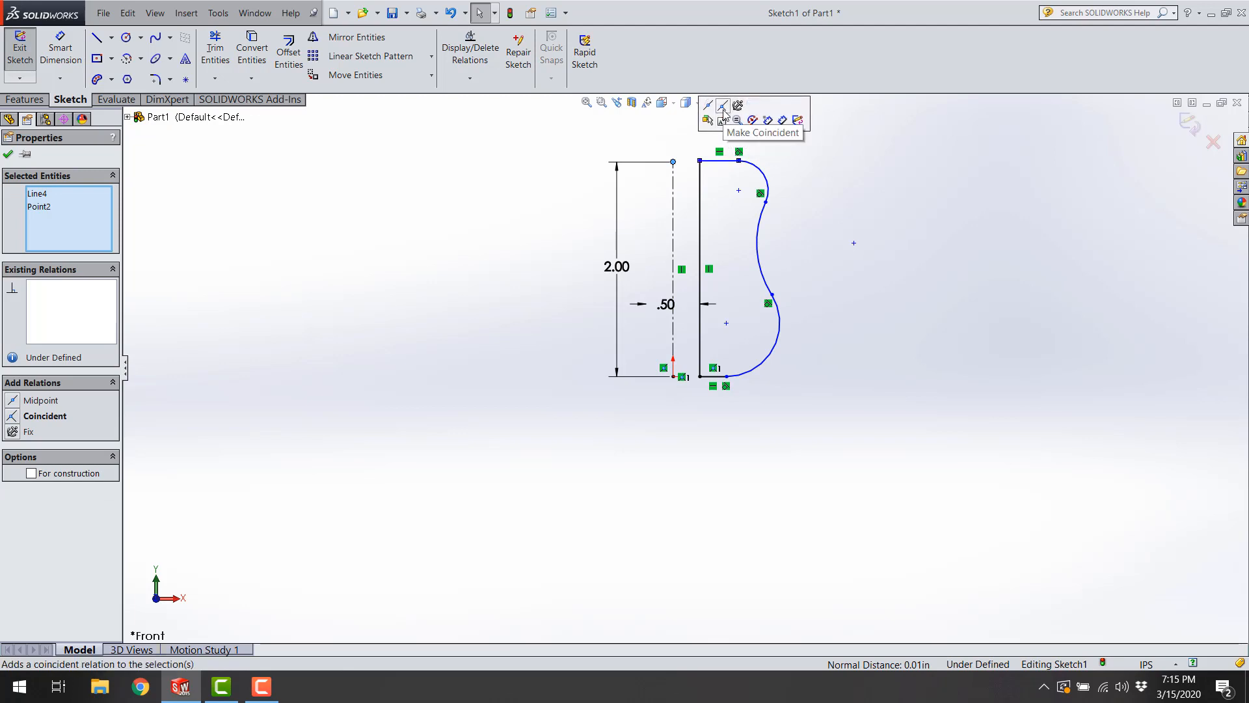
{"action": "left_click", "coordinate": [724, 112]}
{"action": "left_click", "coordinate": [874, 217]}
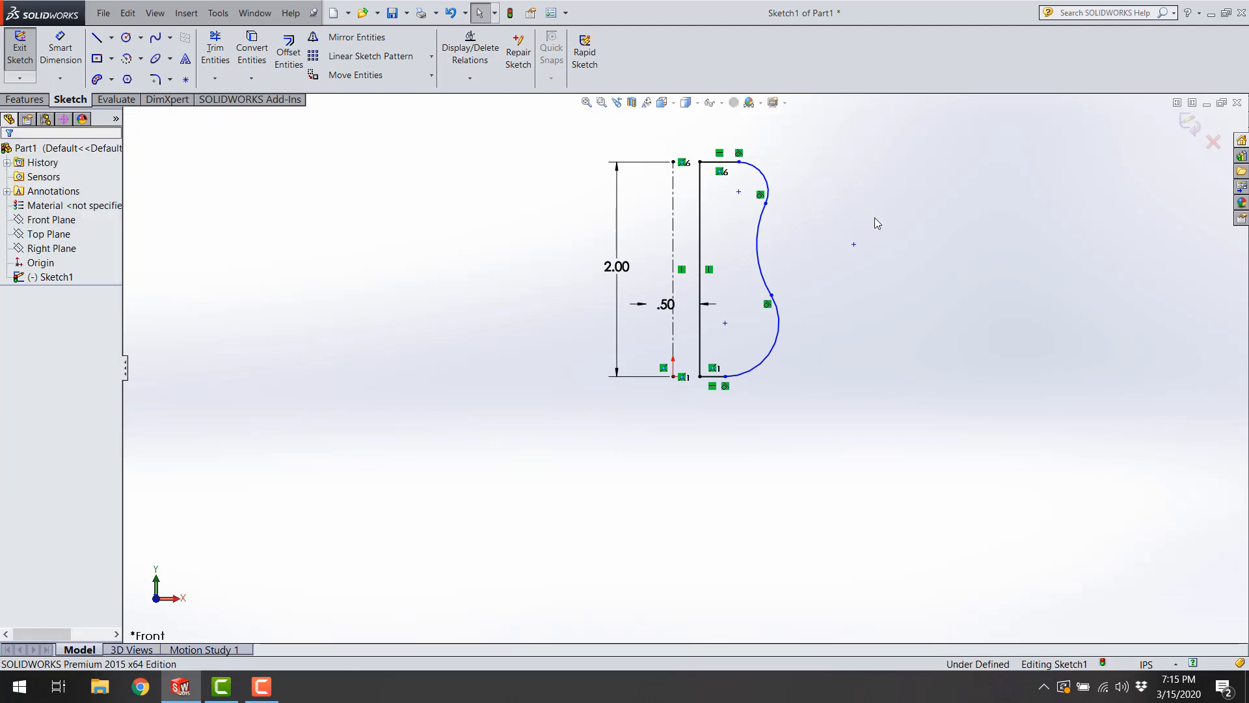
{"action": "left_click", "coordinate": [715, 162]}
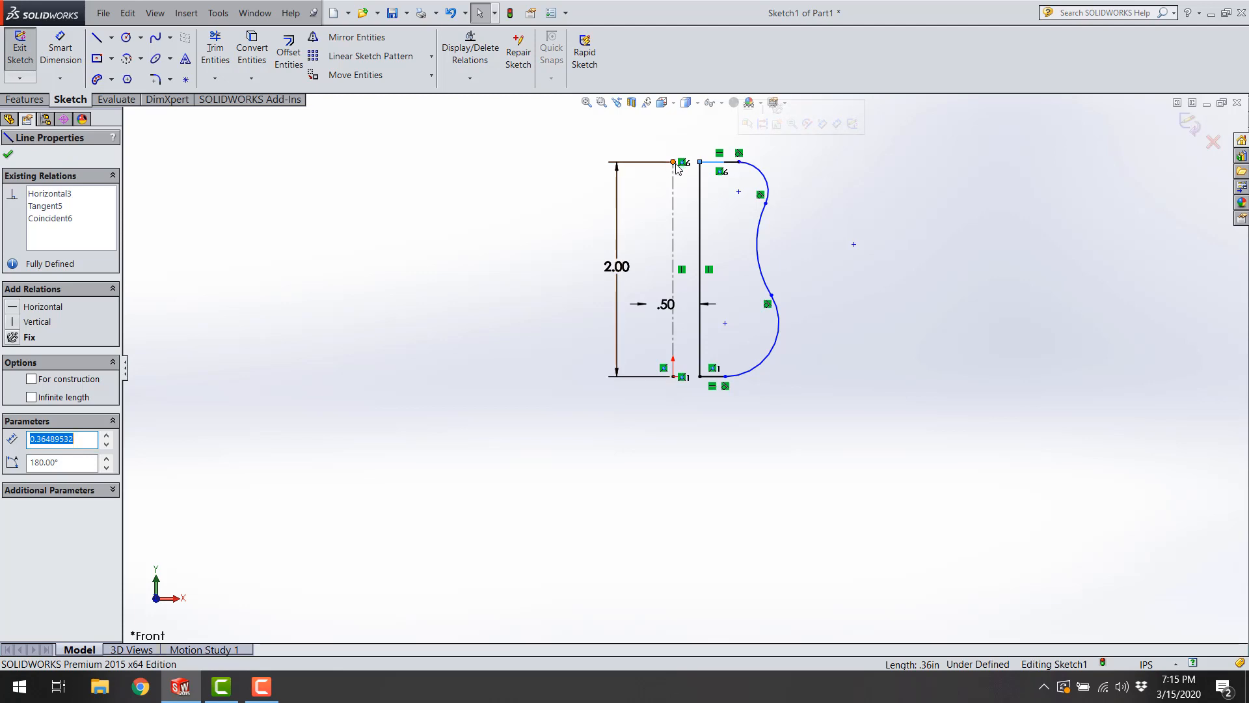
{"action": "left_click", "coordinate": [673, 162]}
{"action": "left_click", "coordinate": [825, 229]}
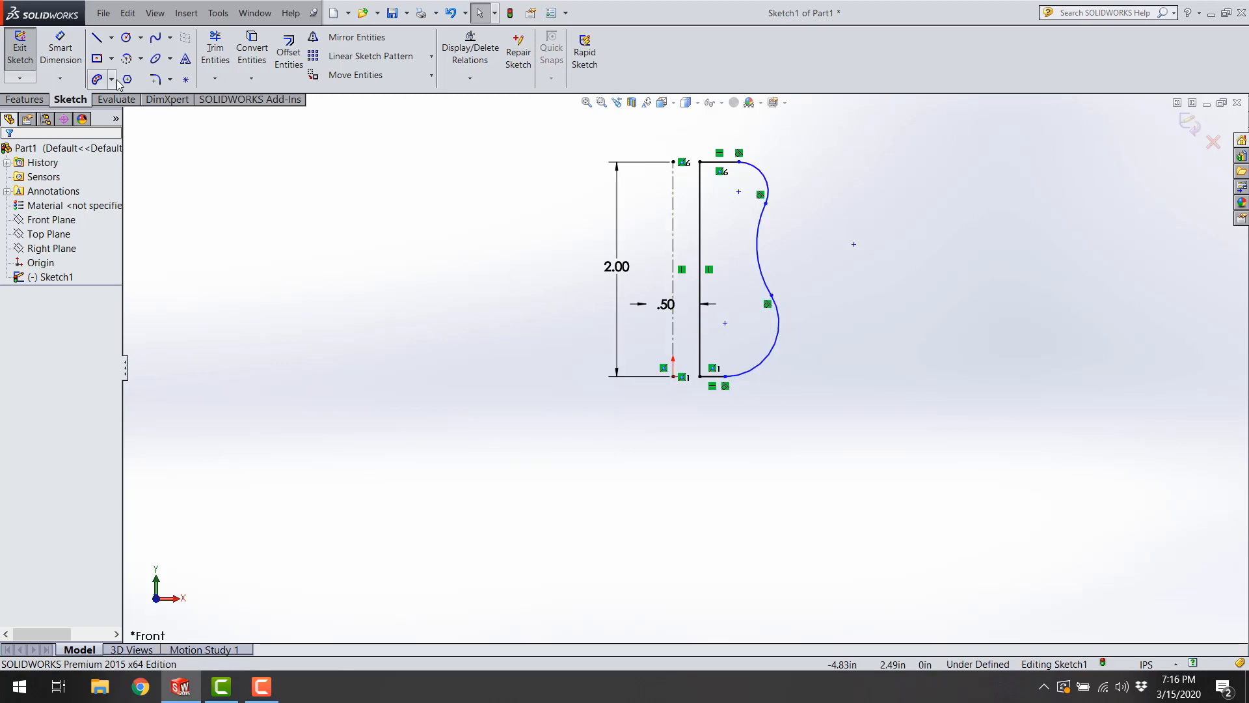
- Draw a short vertical centerline upward from the upper arc's outermost point, tangent to the arc
{"action": "left_click", "coordinate": [112, 39]}
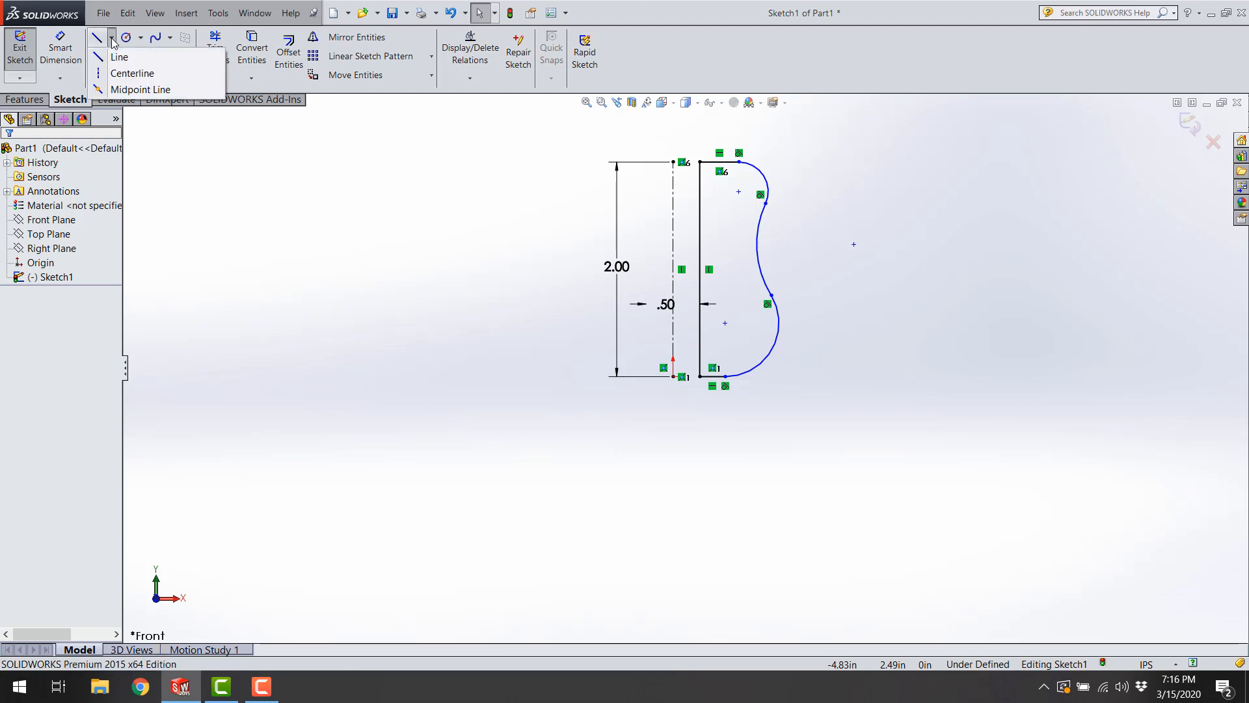
{"action": "left_click", "coordinate": [123, 73]}
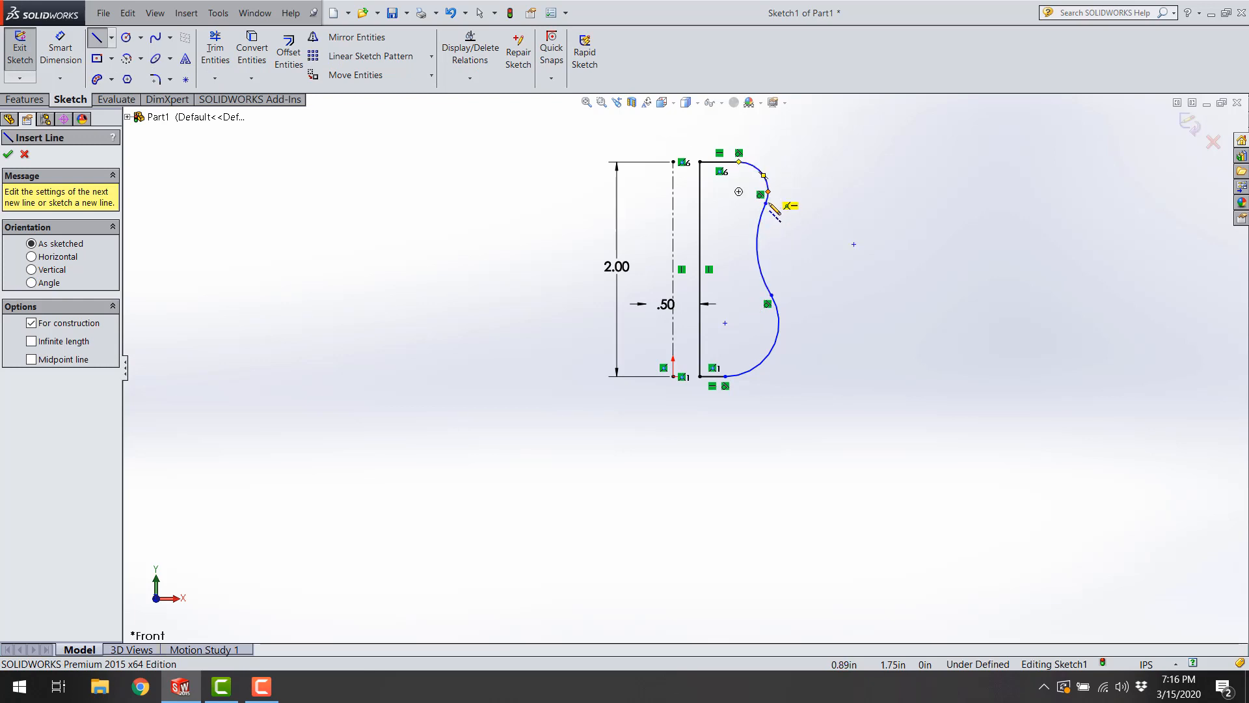
{"action": "scroll", "coordinate": [774, 215], "scroll_direction": "down", "scroll_amount": 3}
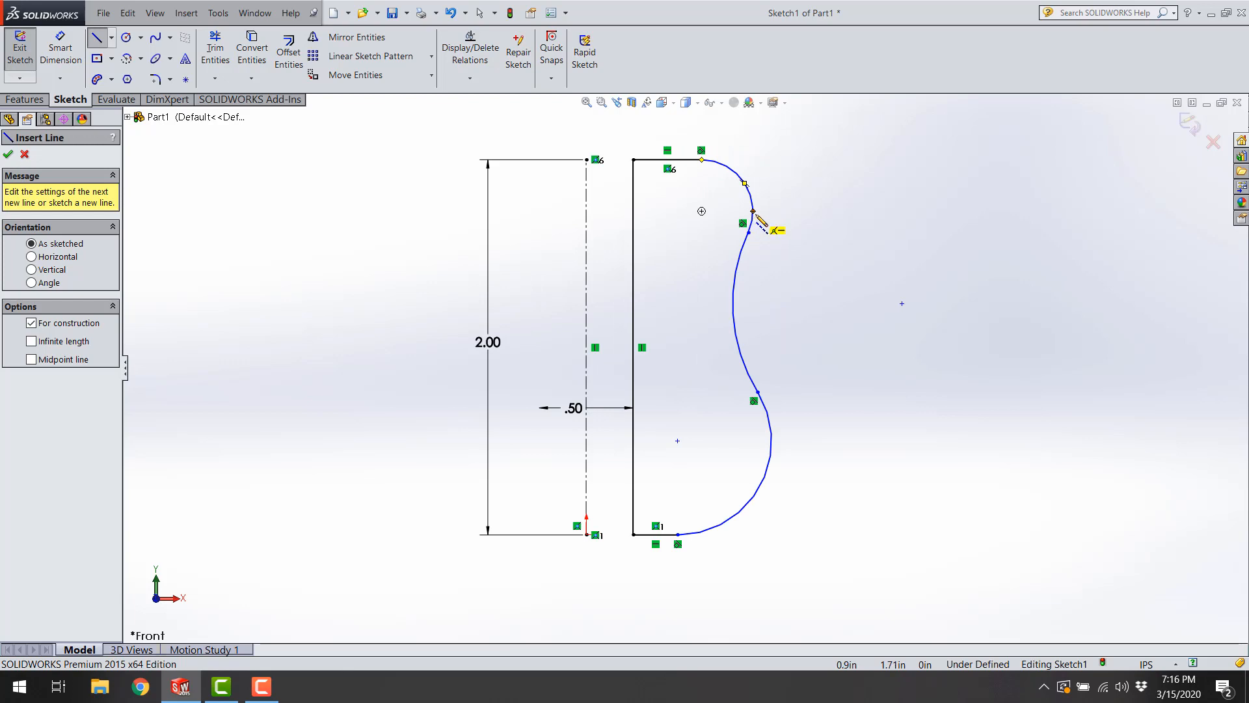
{"action": "left_click", "coordinate": [753, 212]}
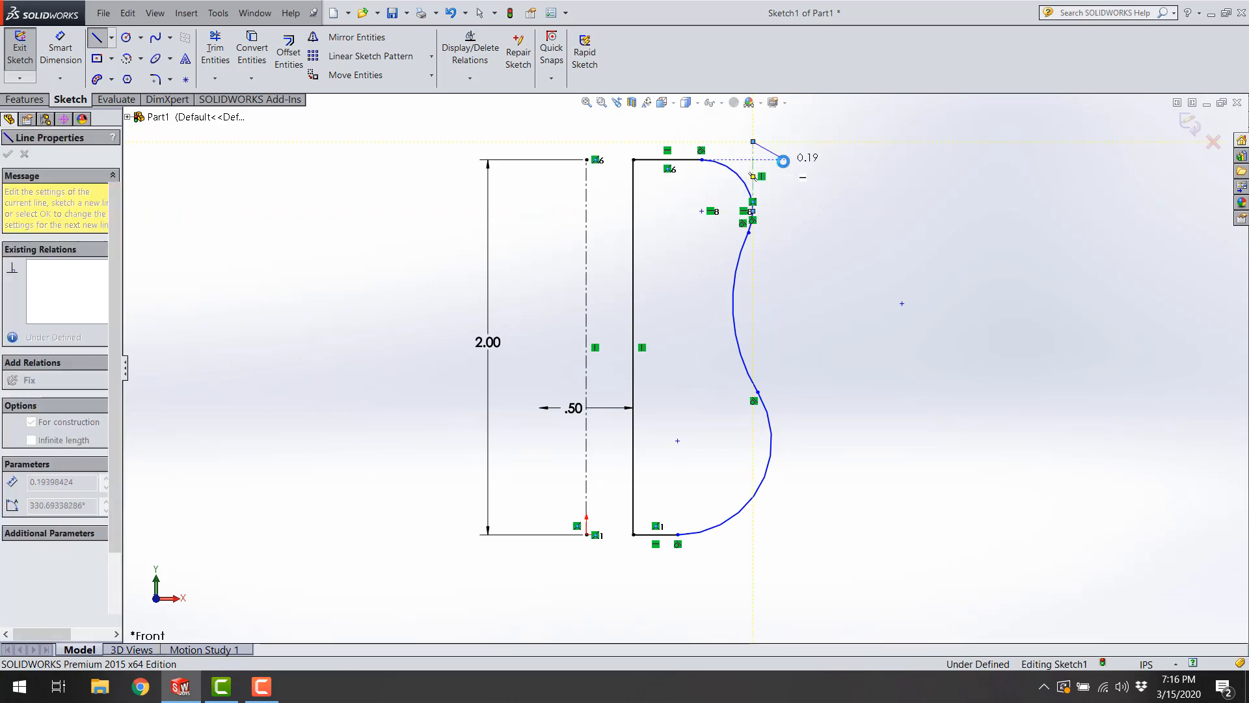
{"action": "key", "text": "Escape"}
- Draw a short vertical centerline upward from the middle arc's innermost point, tangent to the arc
{"action": "left_click", "coordinate": [112, 38]}
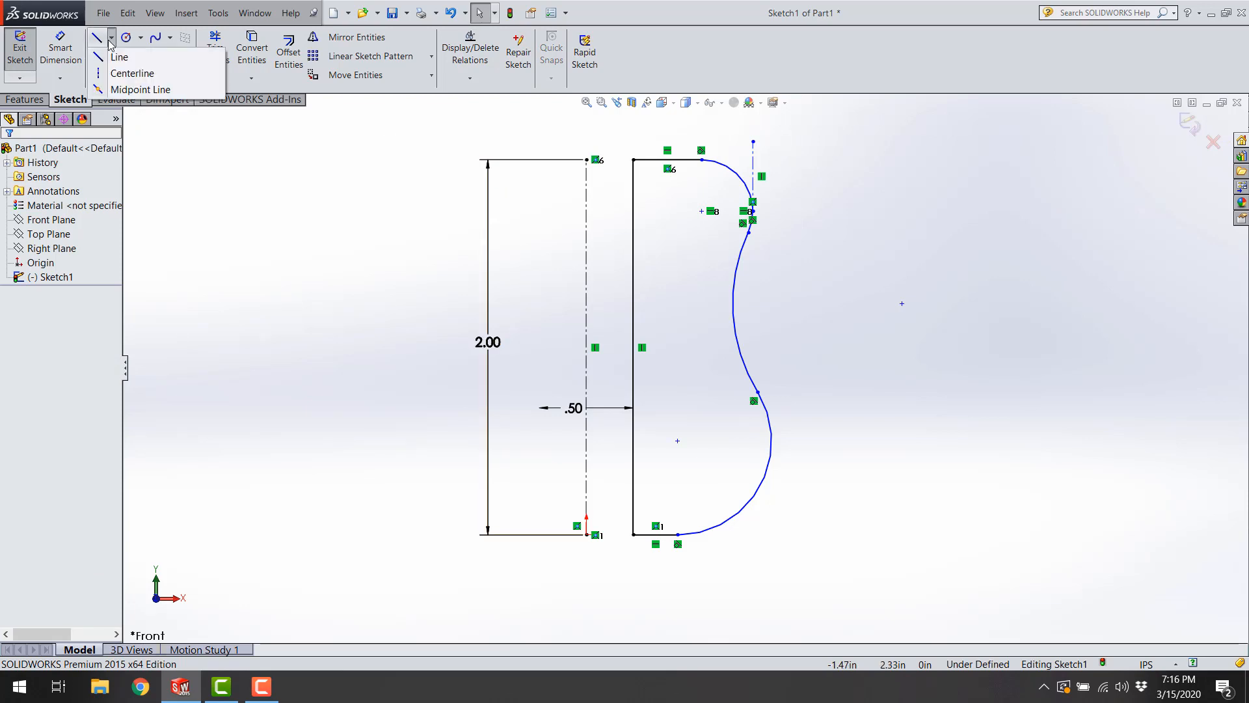
{"action": "left_click", "coordinate": [127, 77]}
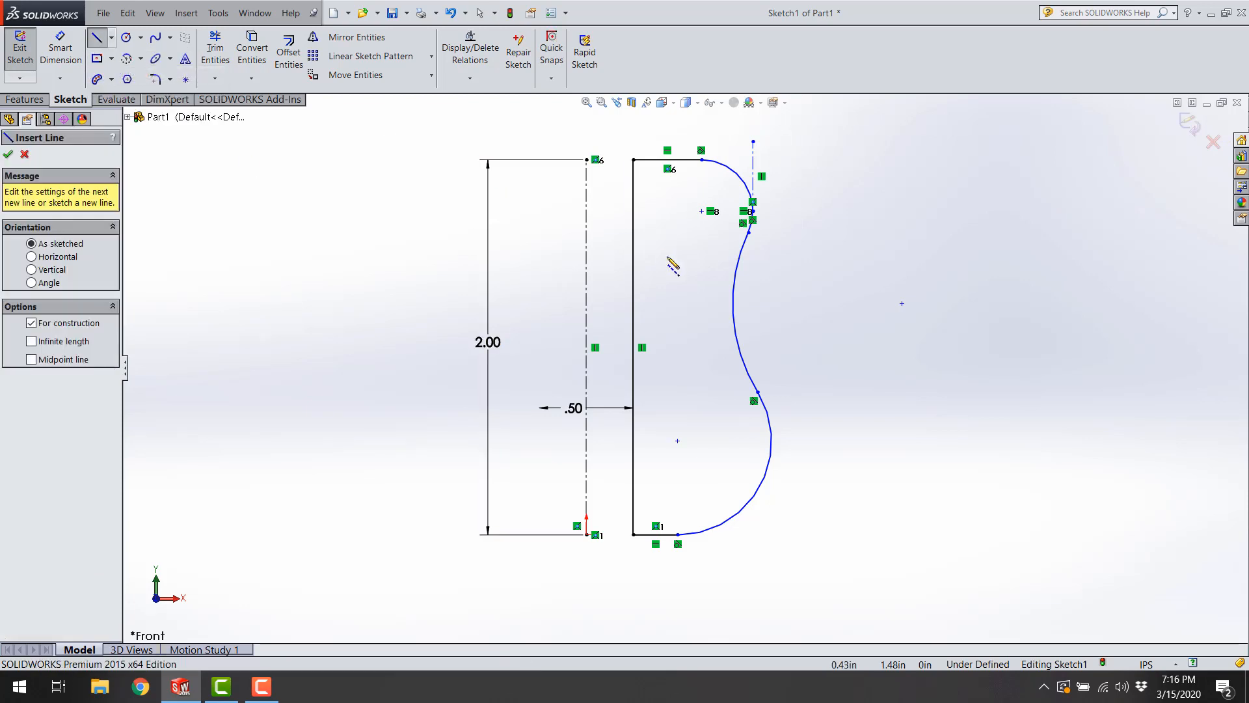
{"action": "left_click", "coordinate": [733, 303]}
{"action": "left_click", "coordinate": [734, 241]}
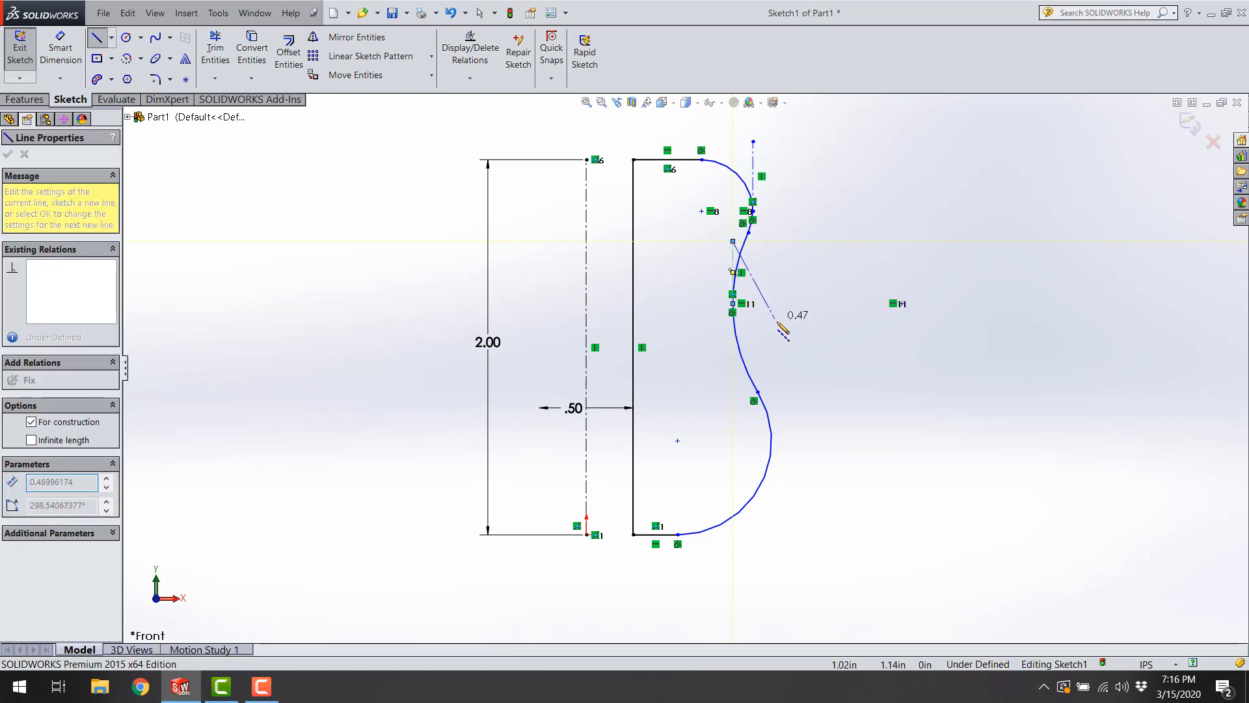
{"action": "key", "text": "Escape"}
- Draw a vertical centerline about 0.42 in long upward from the lower arc's outermost point, tangent to the arc
{"action": "left_click", "coordinate": [112, 37]}
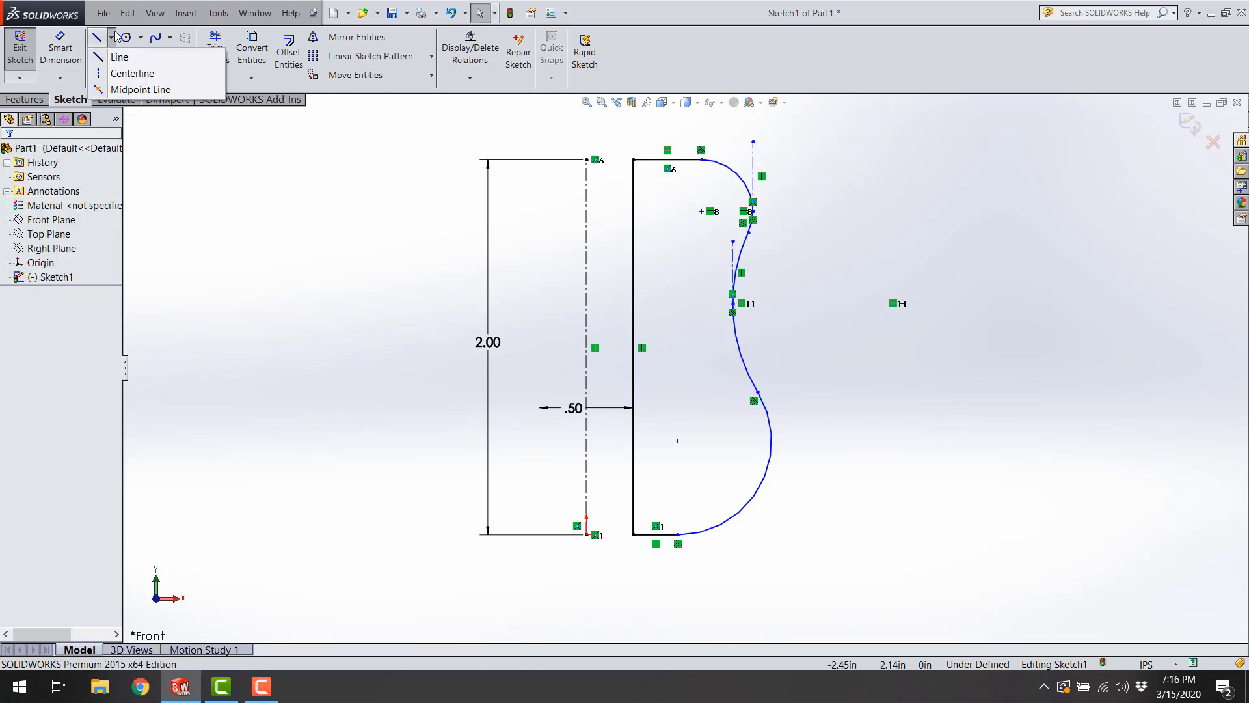
{"action": "left_click", "coordinate": [127, 77]}
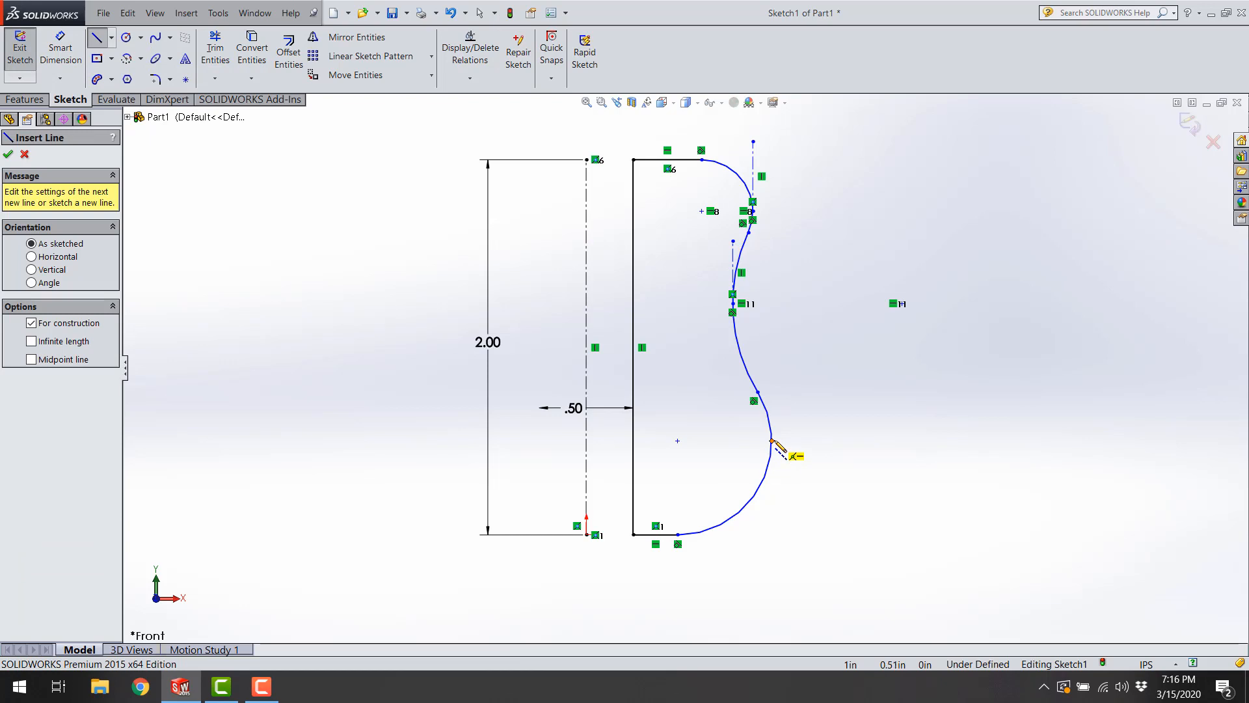
{"action": "left_click", "coordinate": [772, 440]}
{"action": "left_click", "coordinate": [772, 363]}
{"action": "key", "text": "Escape"}
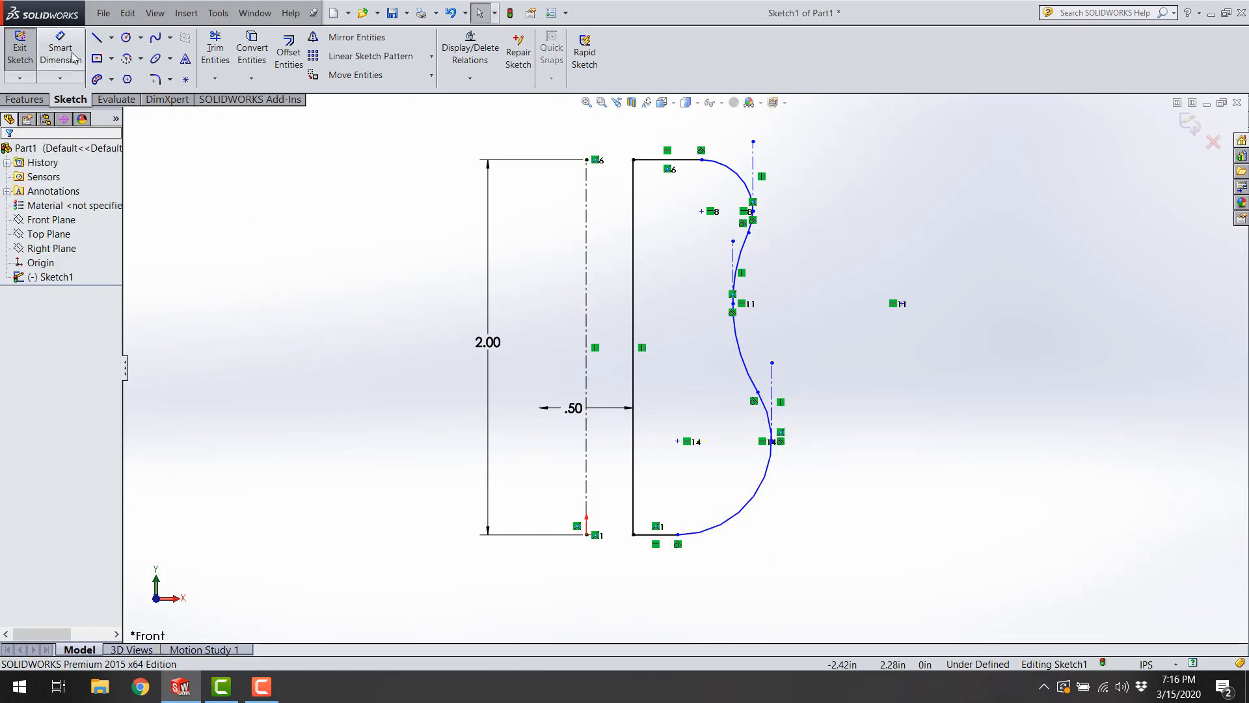
- Apply a tangent relation between each of the middle, upper and lower arcs and its own short vertical centerline
{"action": "left_click", "coordinate": [733, 269]}
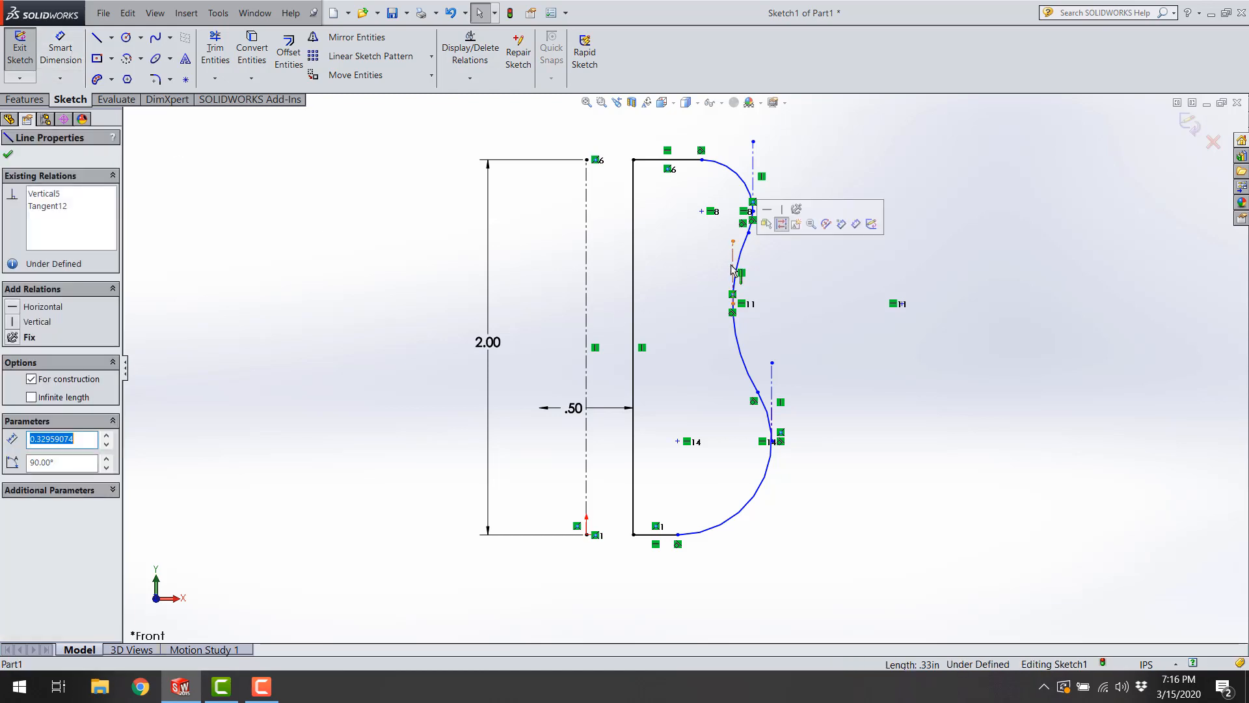
{"action": "left_click", "coordinate": [743, 349], "text": "ctrl"}
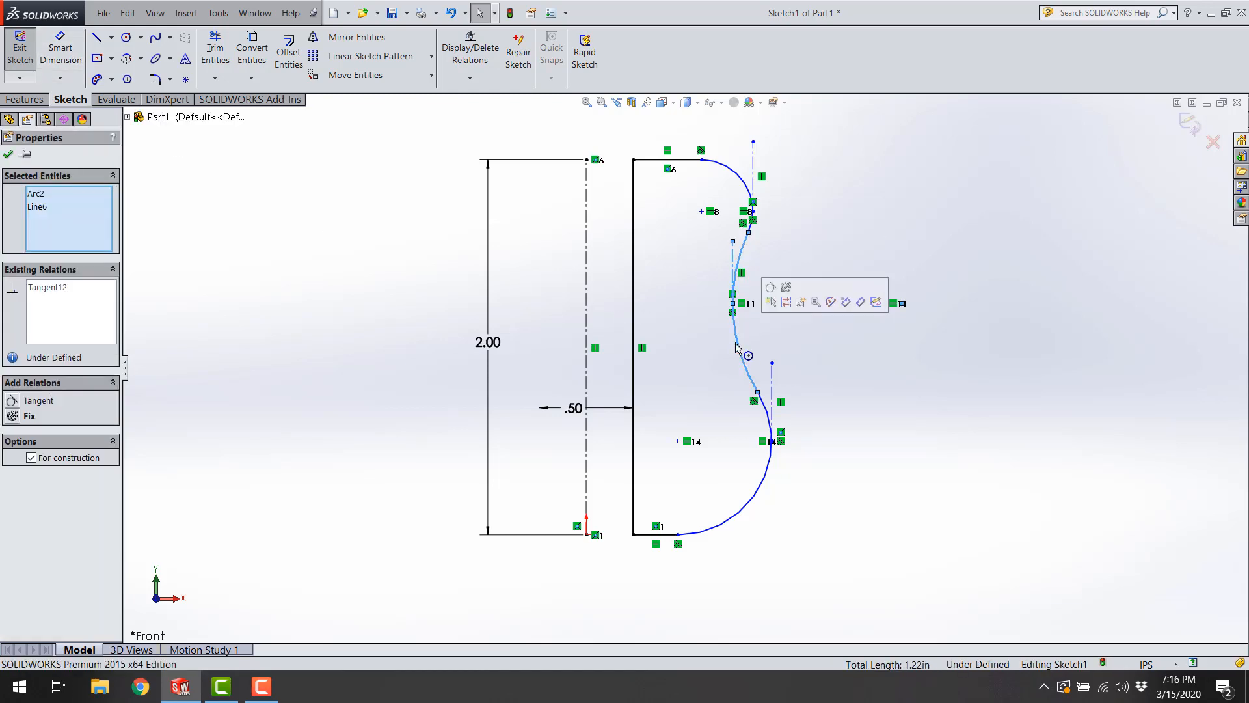
{"action": "left_click", "coordinate": [770, 286]}
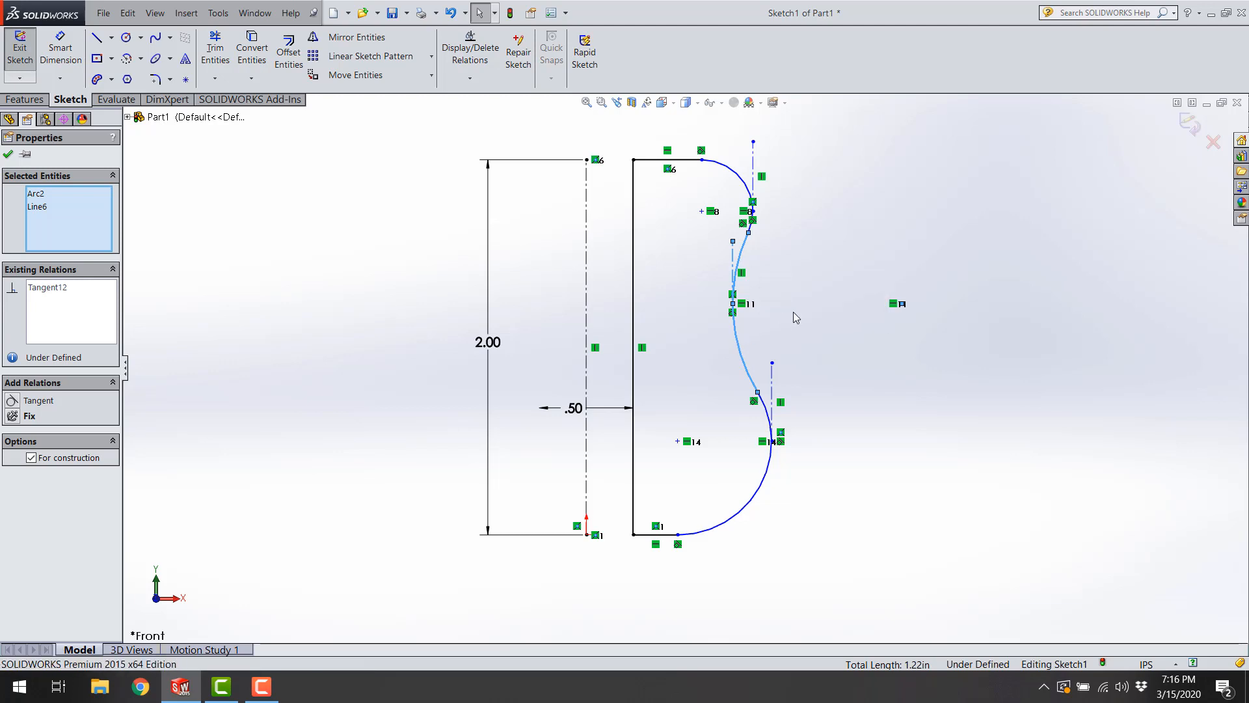
{"action": "left_click", "coordinate": [753, 176]}
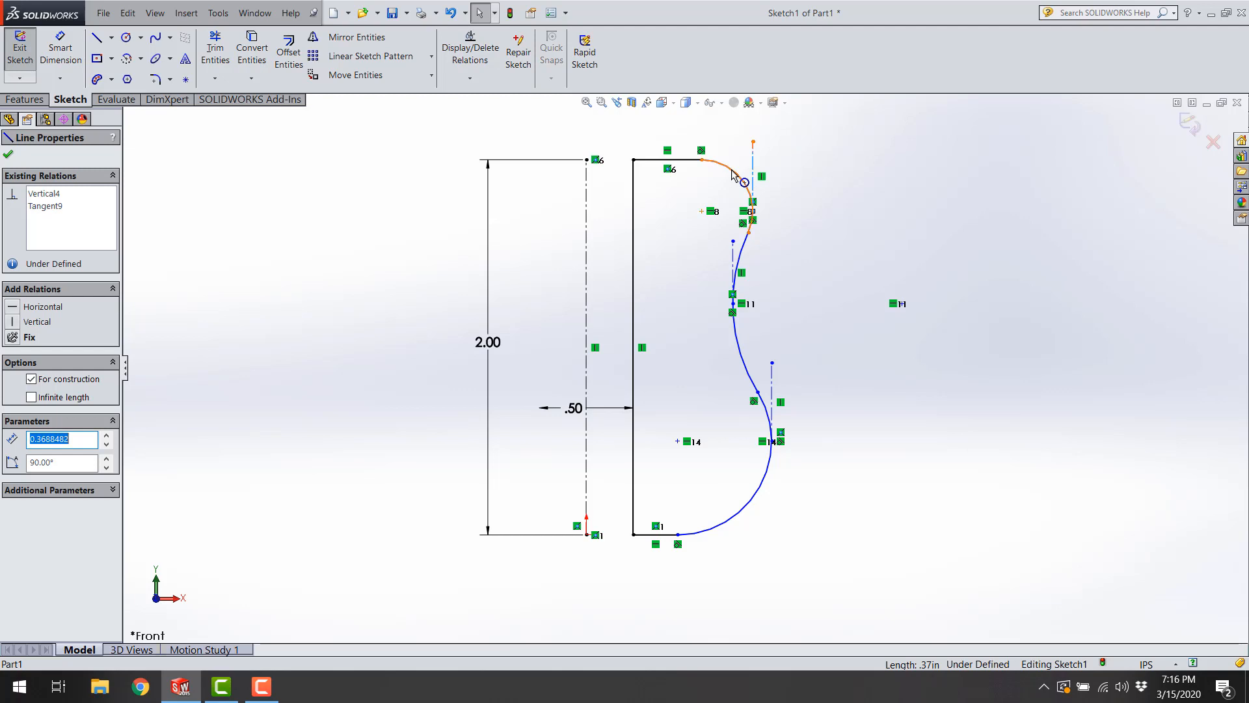
{"action": "left_click", "coordinate": [732, 171]}
{"action": "left_click", "coordinate": [754, 160], "text": "ctrl"}
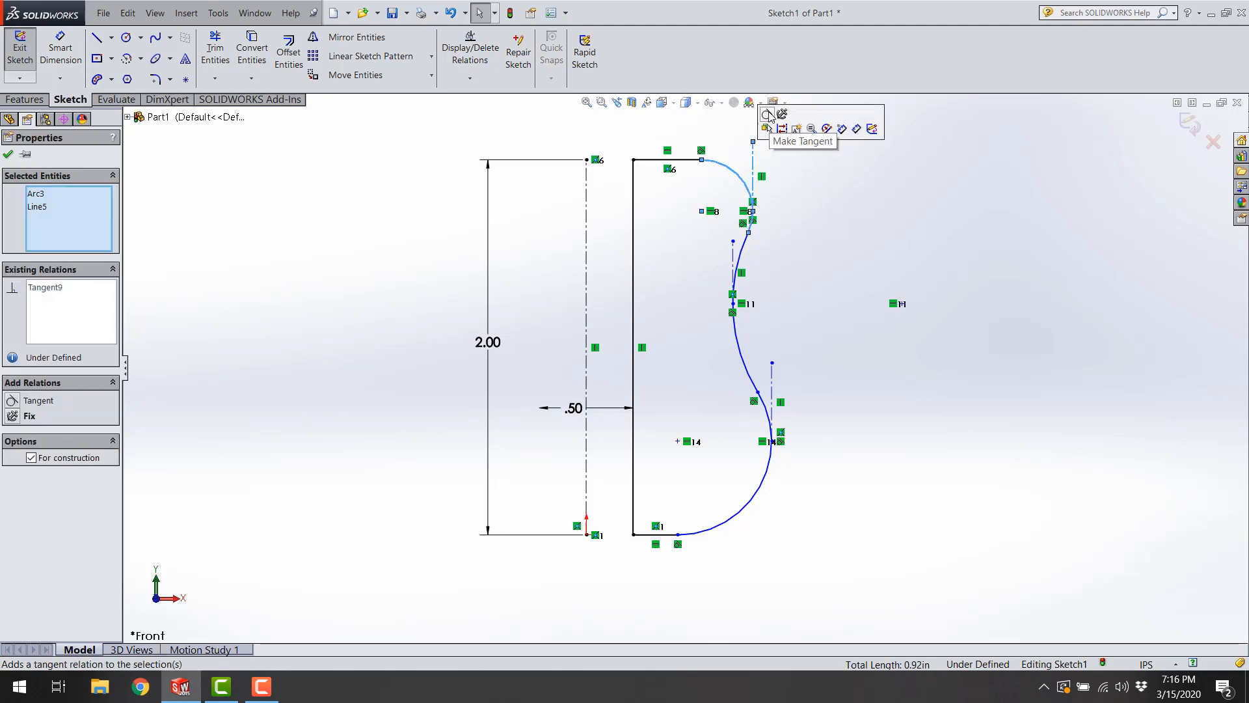
{"action": "left_click", "coordinate": [768, 116]}
{"action": "left_click", "coordinate": [800, 262]}
{"action": "left_click", "coordinate": [773, 412]}
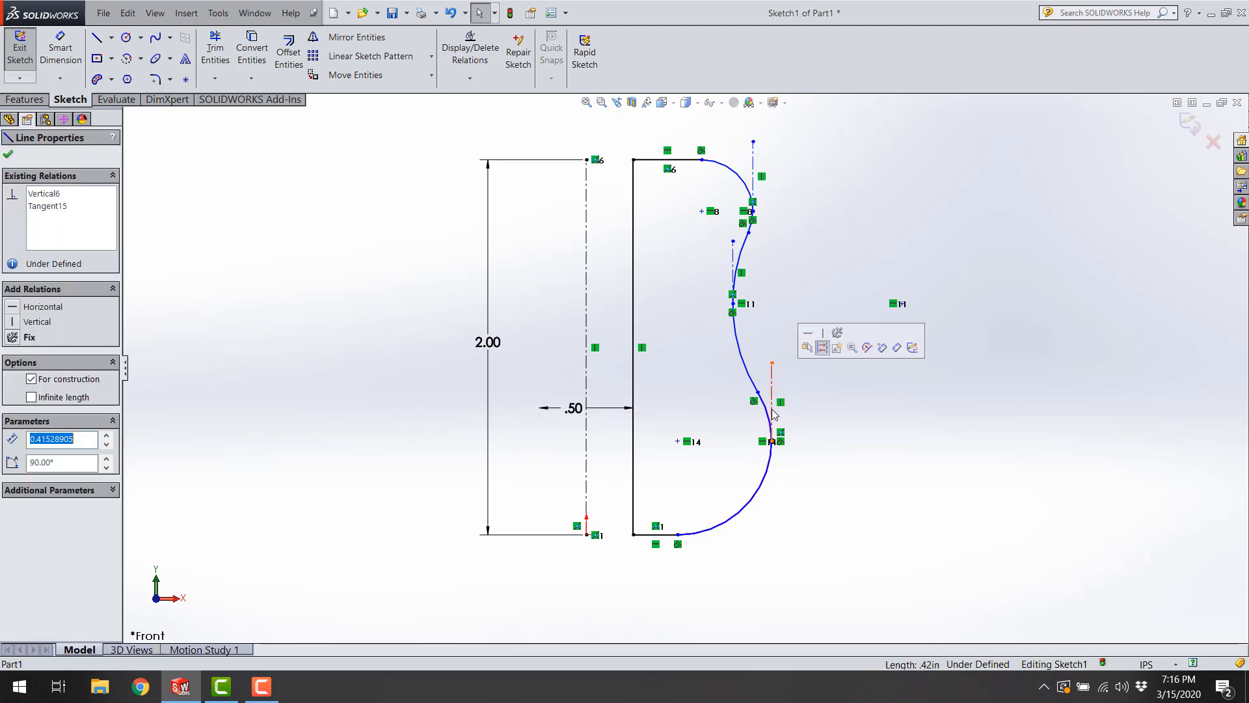
{"action": "left_click", "coordinate": [767, 475], "text": "ctrl"}
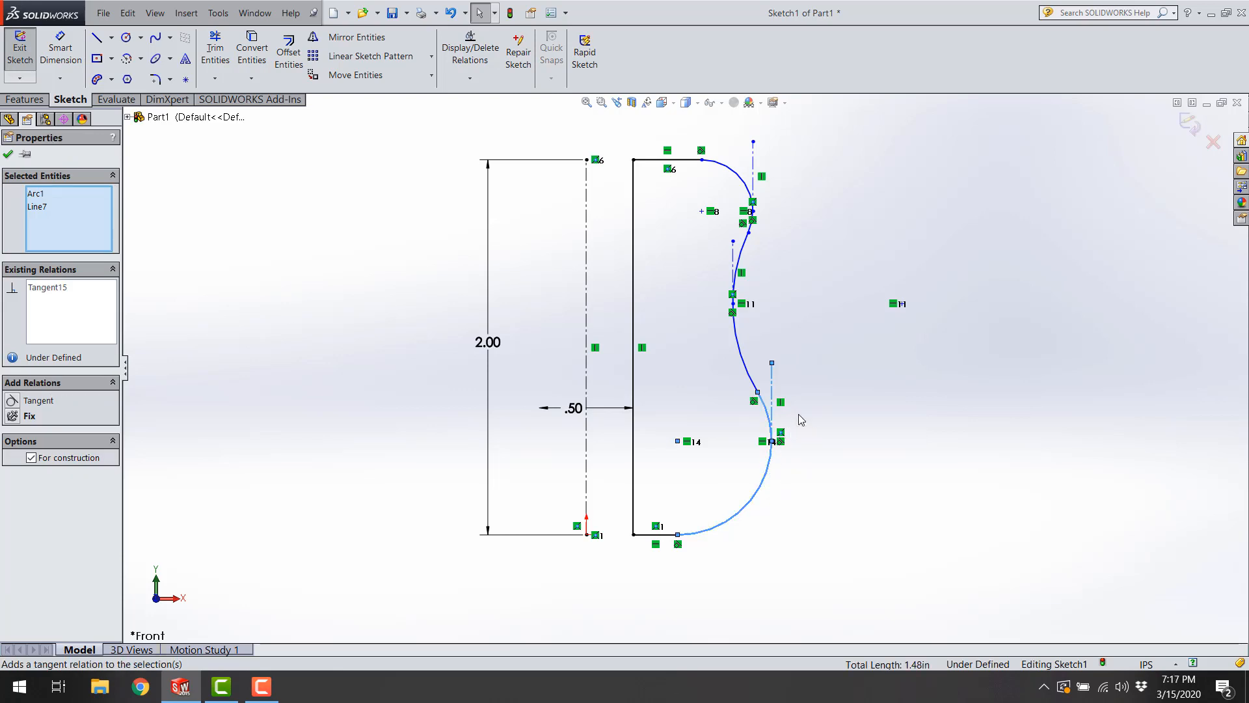
{"action": "left_click", "coordinate": [846, 476]}
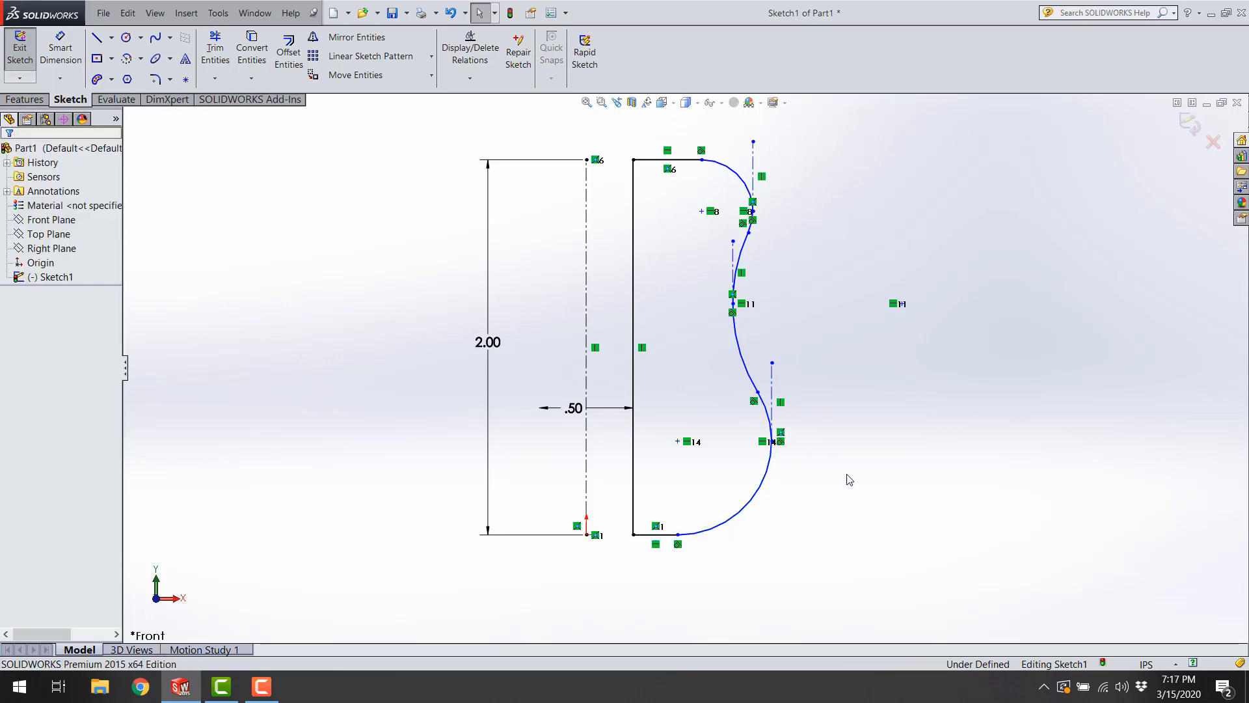
- Dimension the distance from the main centerline to the upper arc's short vertical centerline as 0.9 in
{"action": "left_click", "coordinate": [63, 57]}
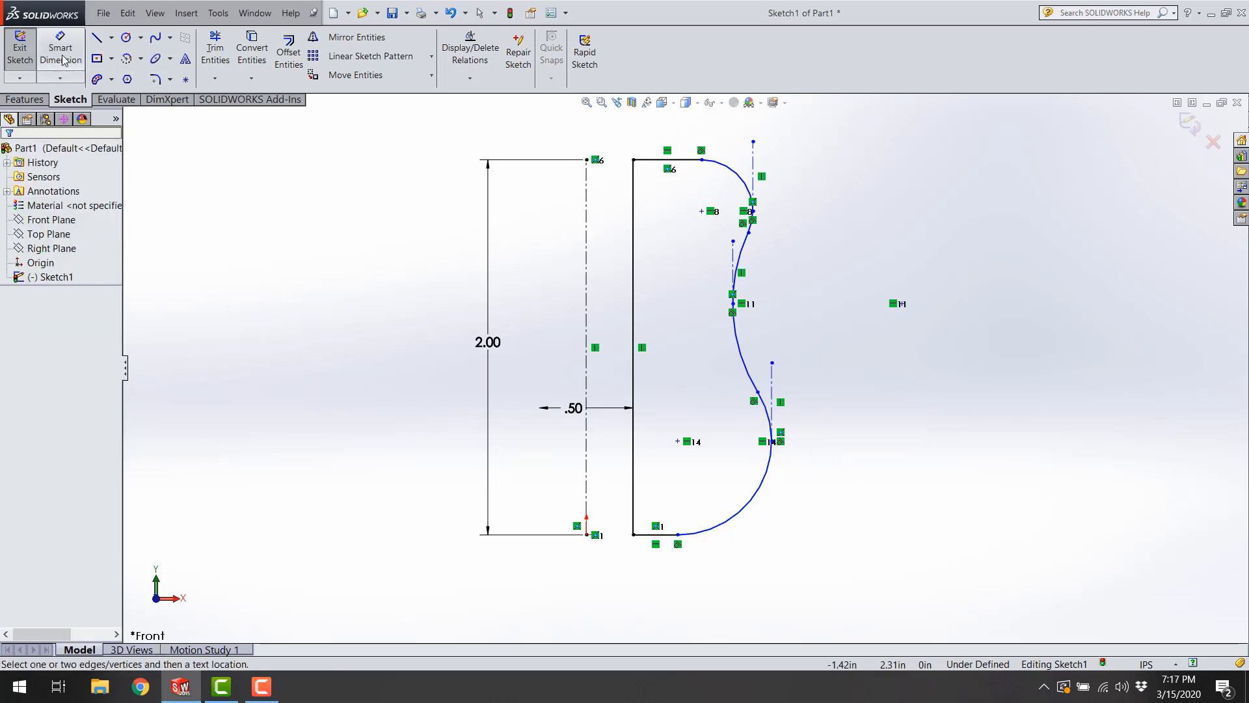
{"action": "left_click", "coordinate": [587, 201]}
{"action": "left_click", "coordinate": [752, 141]}
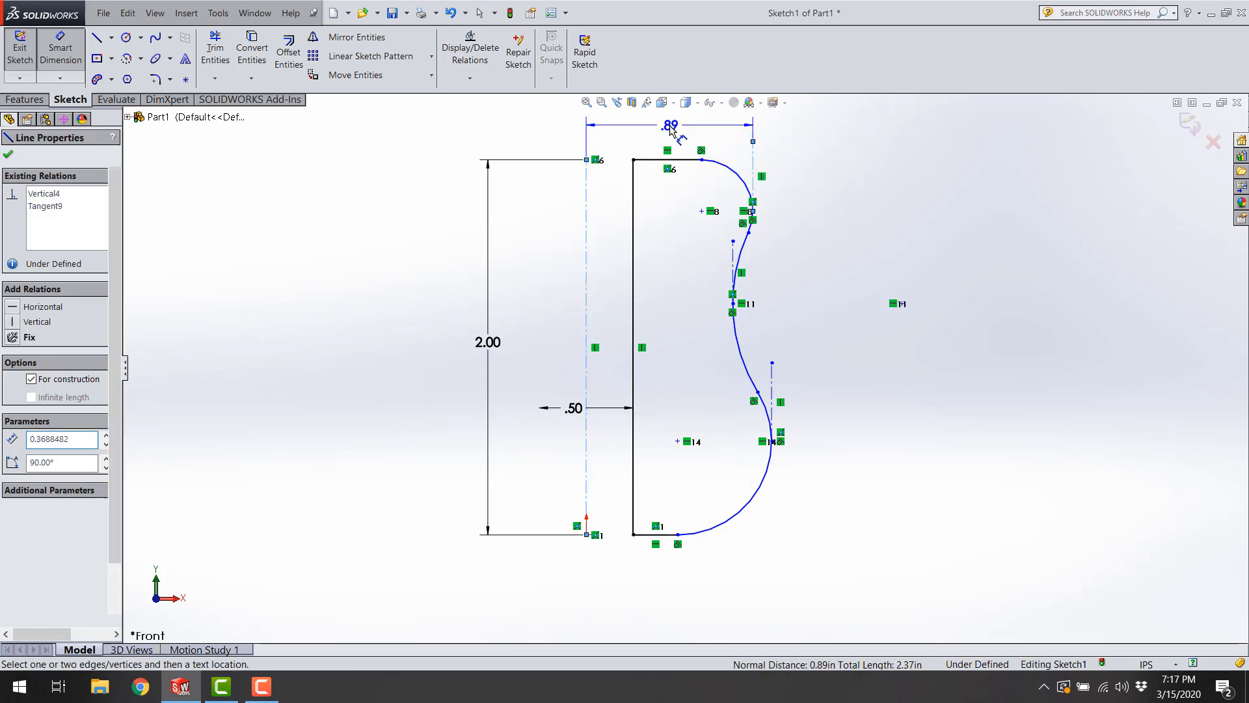
{"action": "left_click", "coordinate": [672, 130]}
{"action": "type", "text": ".9"}
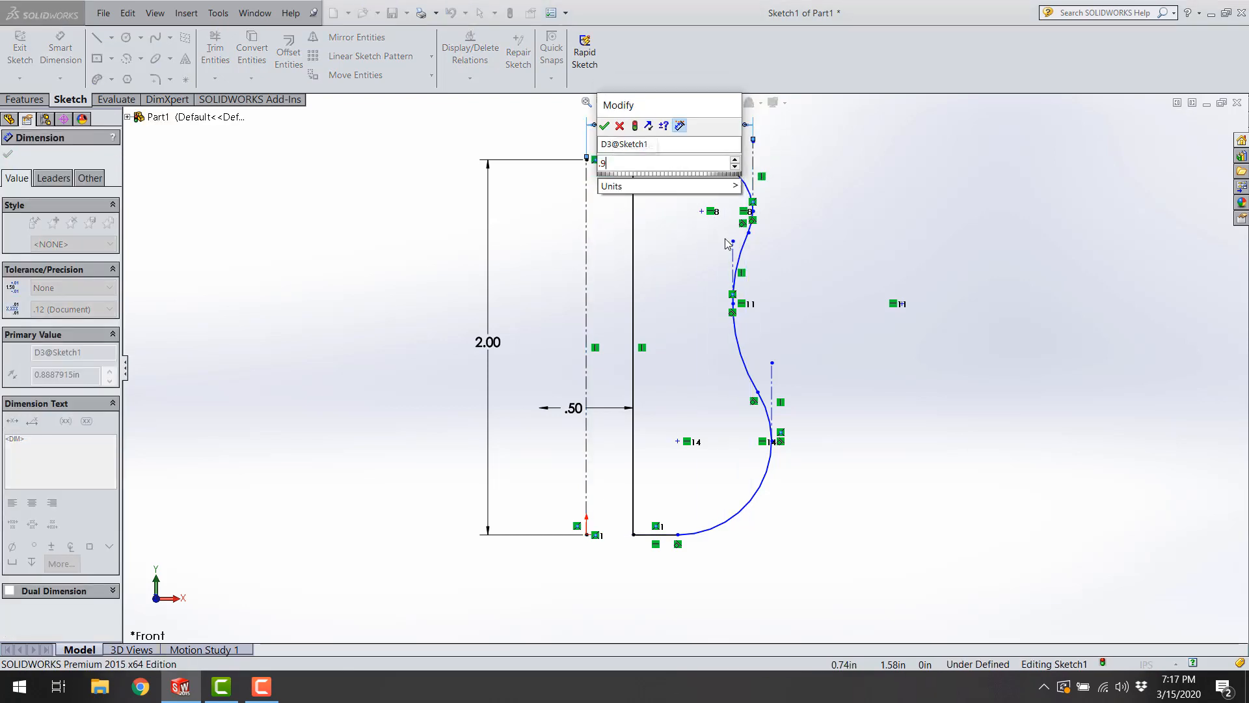
{"action": "key", "text": "Return"}
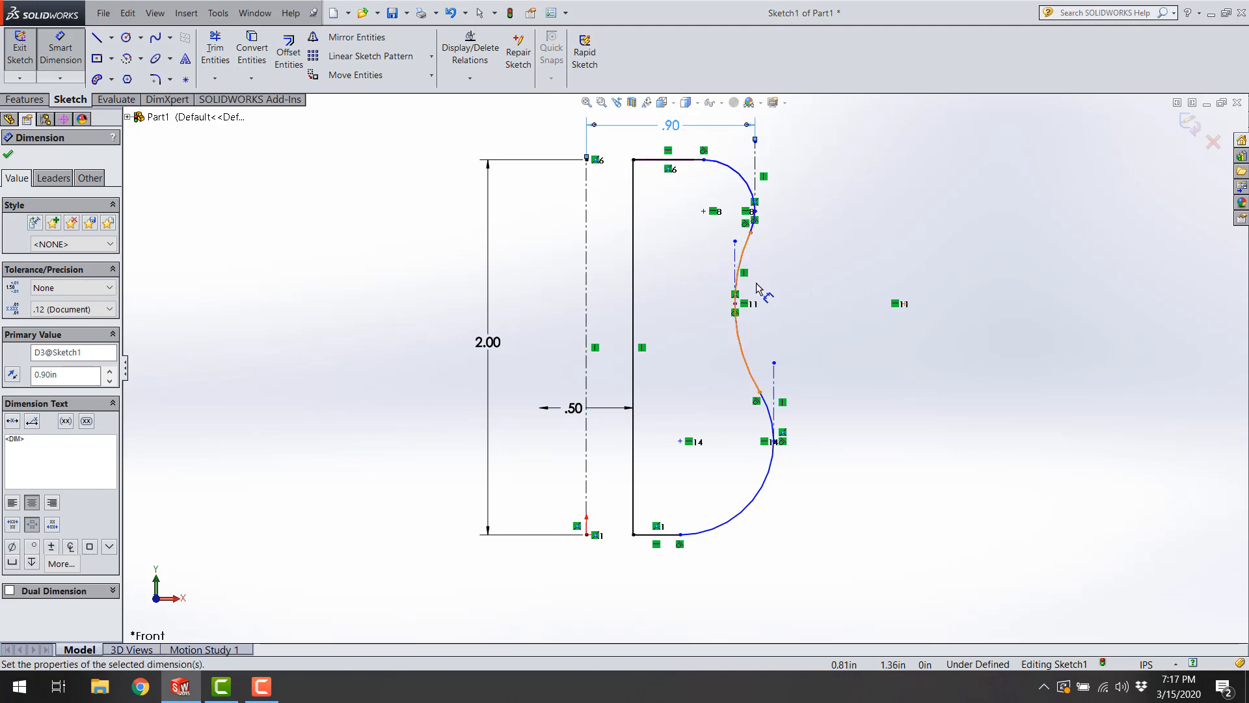
{"action": "left_click", "coordinate": [776, 257]}
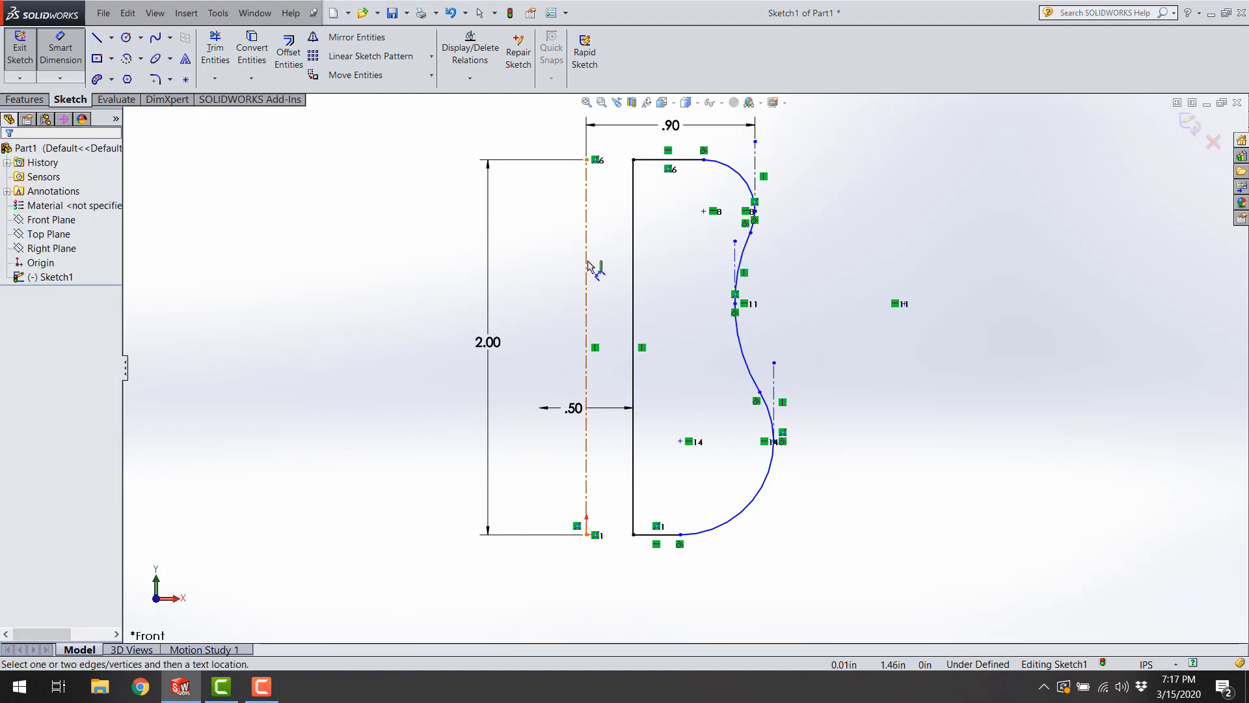
- Dimension the distance from the main centerline to the middle arc's short vertical centerline as 0.8 in
{"action": "left_click", "coordinate": [587, 265]}
{"action": "left_click", "coordinate": [681, 270]}
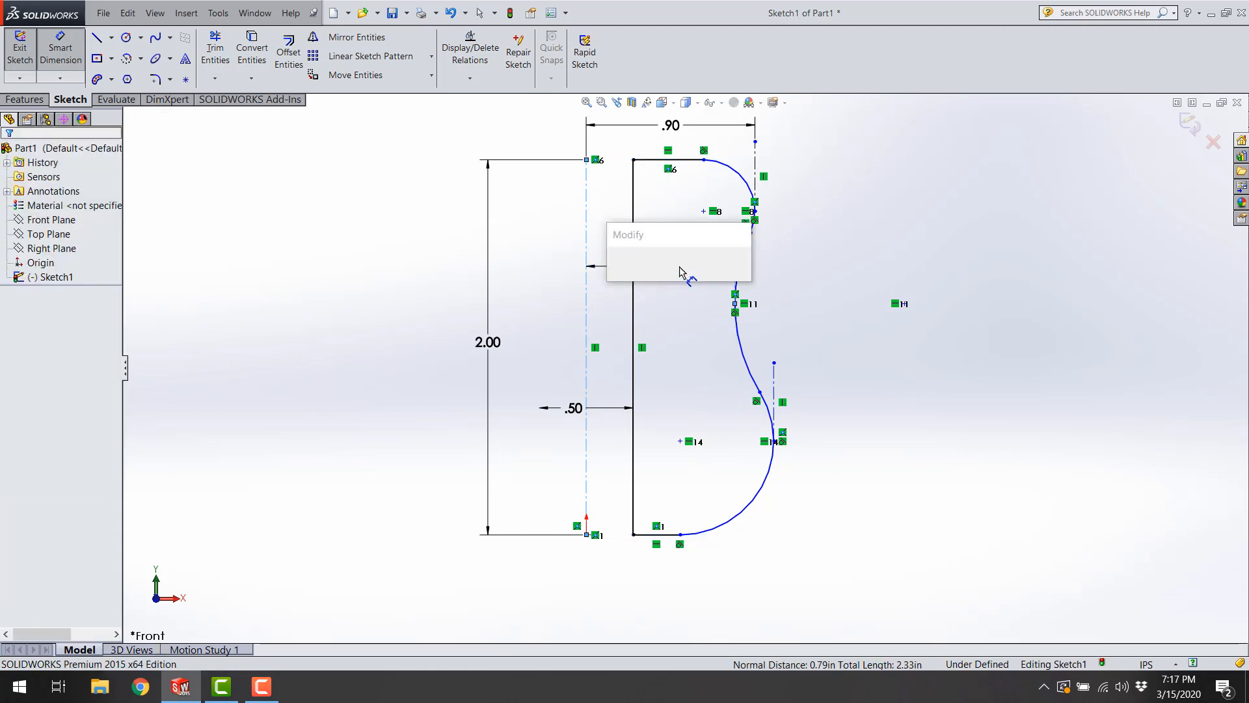
{"action": "type", "text": ".8"}
{"action": "key", "text": "Return"}
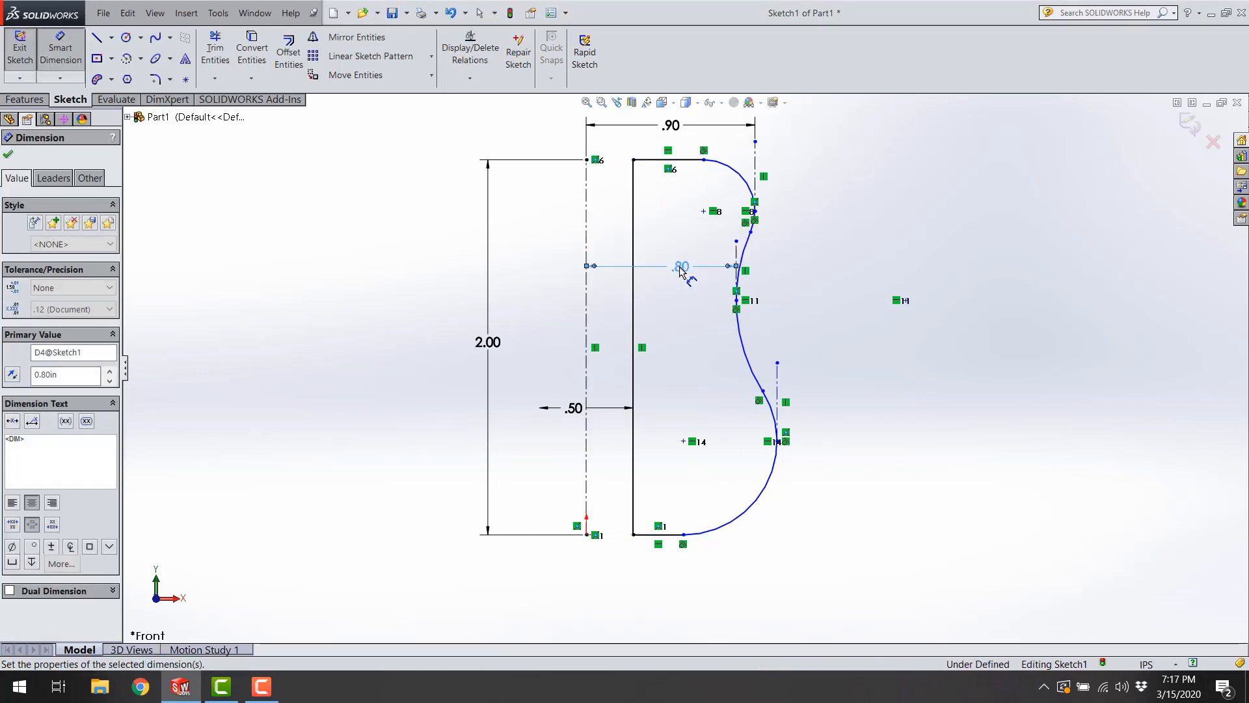
{"action": "left_click", "coordinate": [793, 390]}
- Dimension the distance from the main centerline to the lower arc's short vertical centerline as 1 in
{"action": "left_click", "coordinate": [778, 391]}
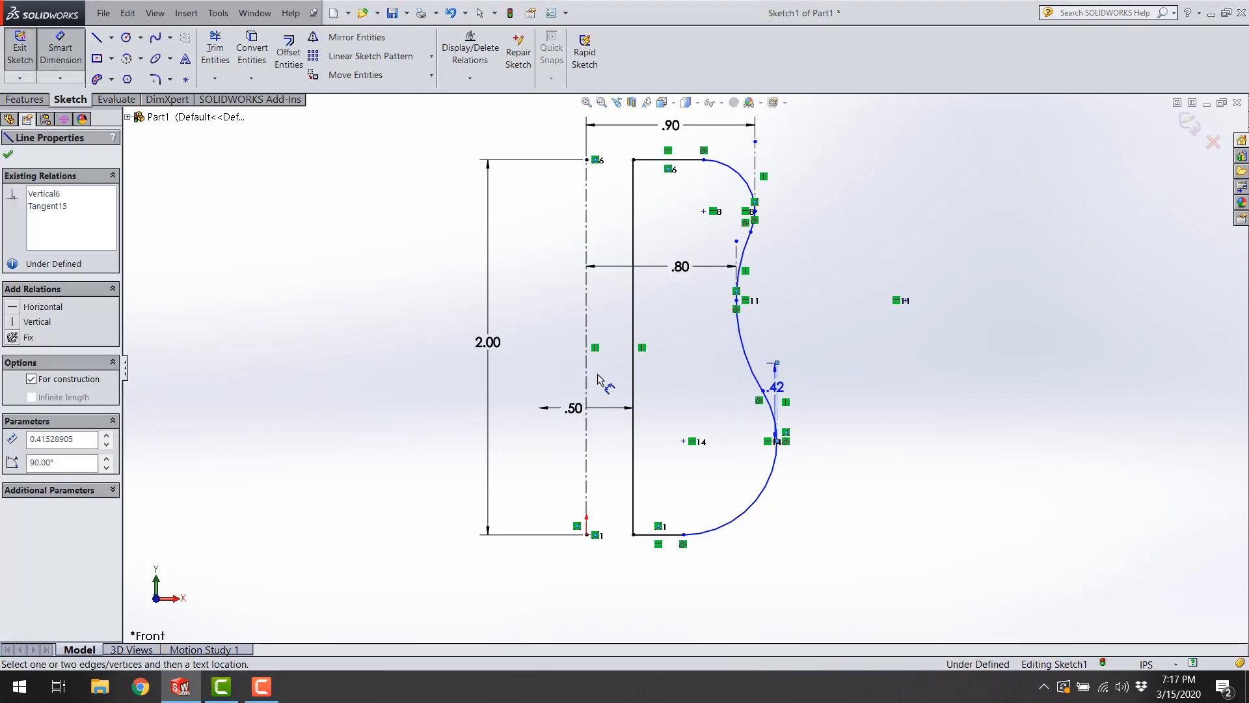
{"action": "left_click", "coordinate": [586, 368]}
{"action": "left_click", "coordinate": [697, 417]}
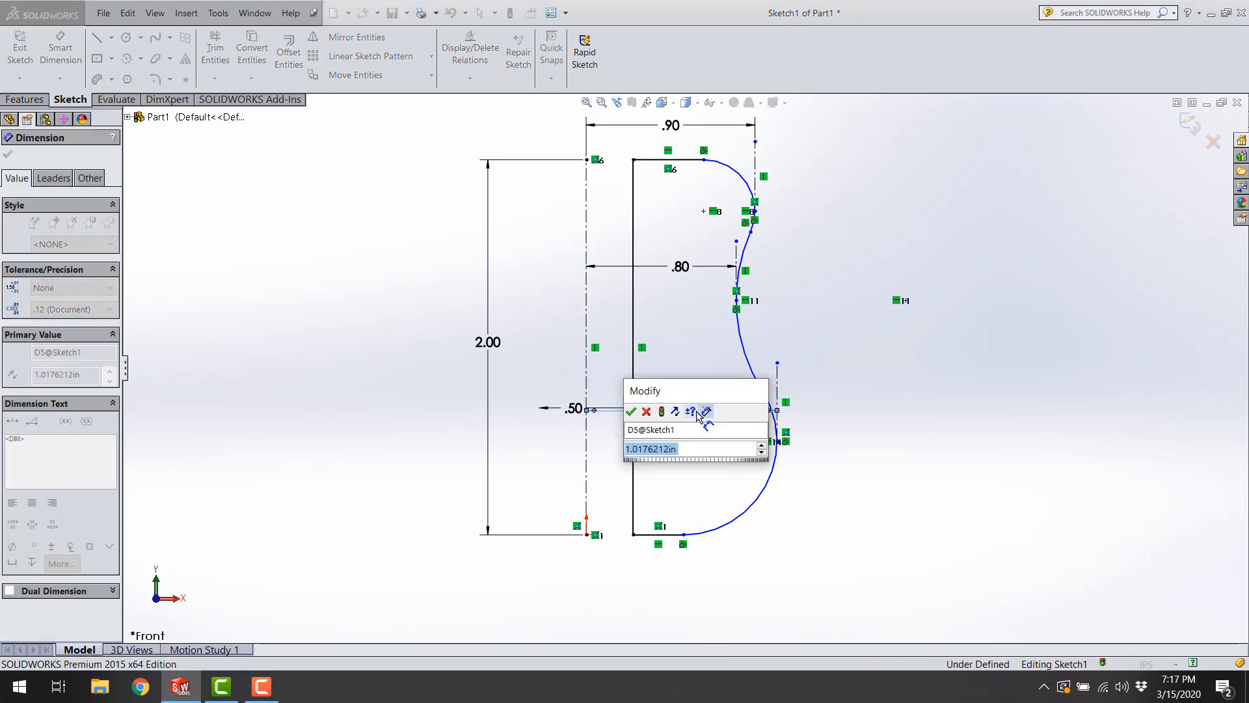
{"action": "type", "text": "1"}
{"action": "key", "text": "Return"}
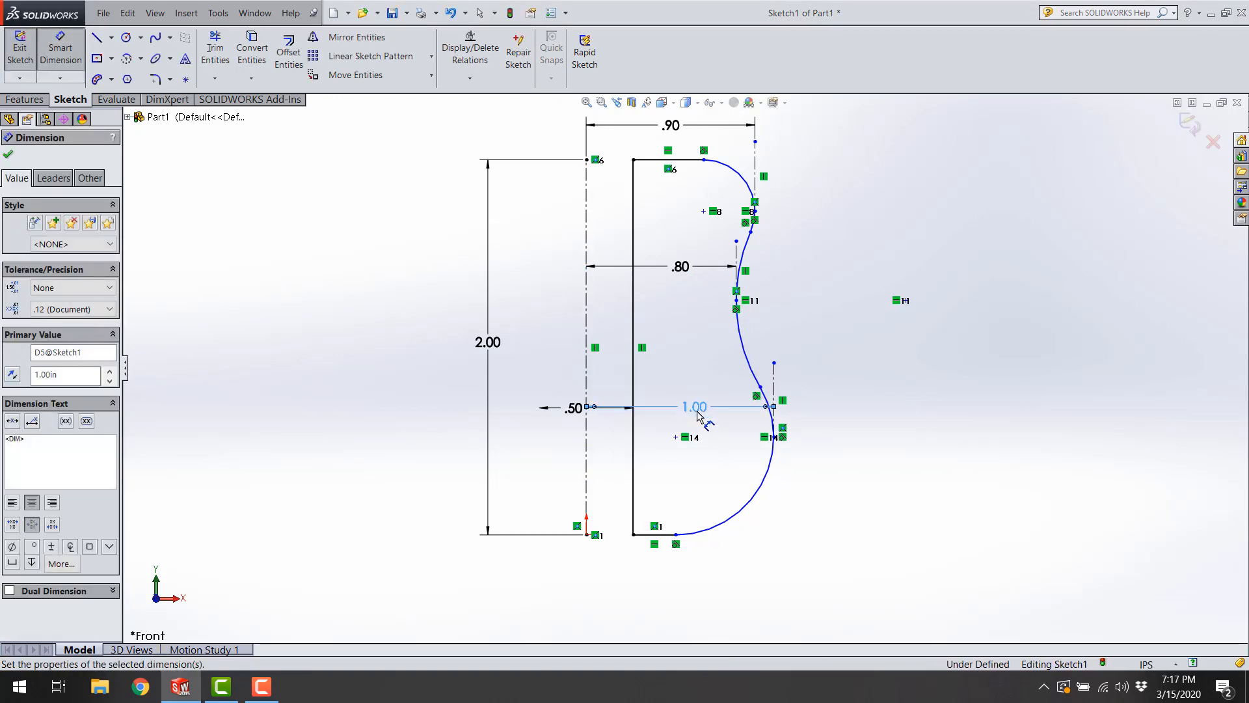
{"action": "left_click", "coordinate": [953, 510]}
{"action": "key", "text": "Escape"}
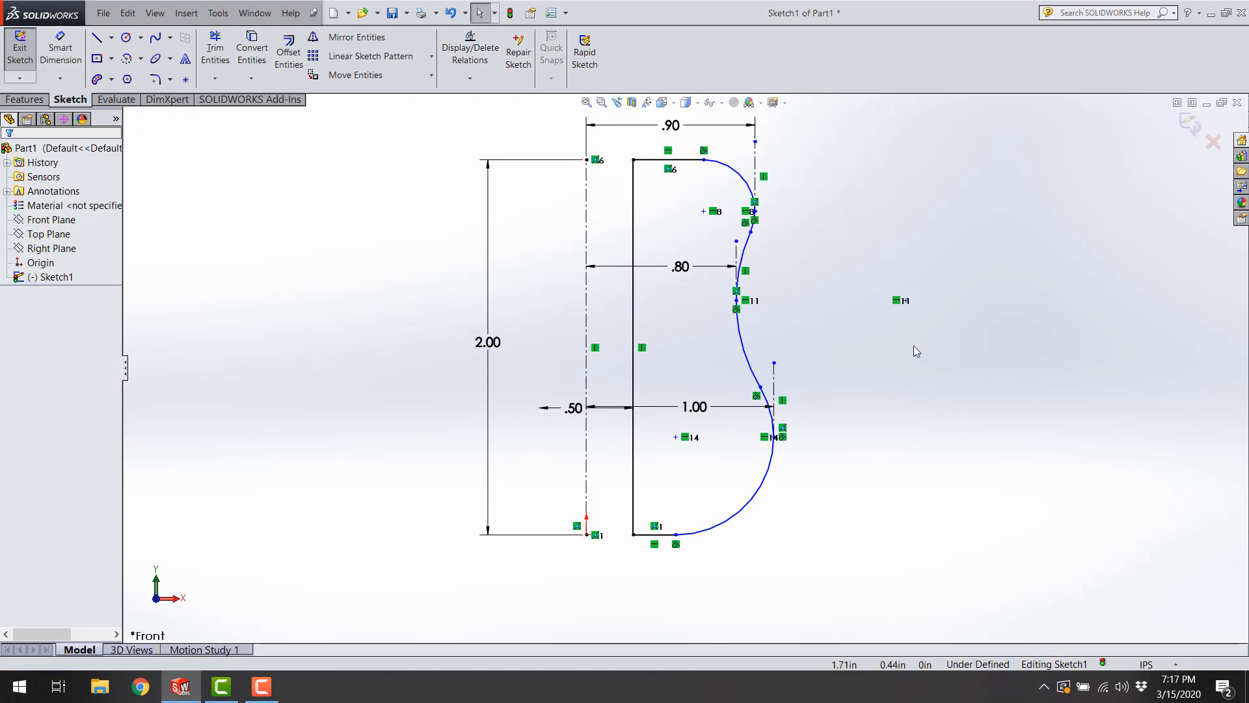
- Move the bottom line's arc endpoint outward to about 0.54 in from the centerline and the top line's inward to about 0.51 in
{"action": "left_click", "coordinate": [670, 534]}
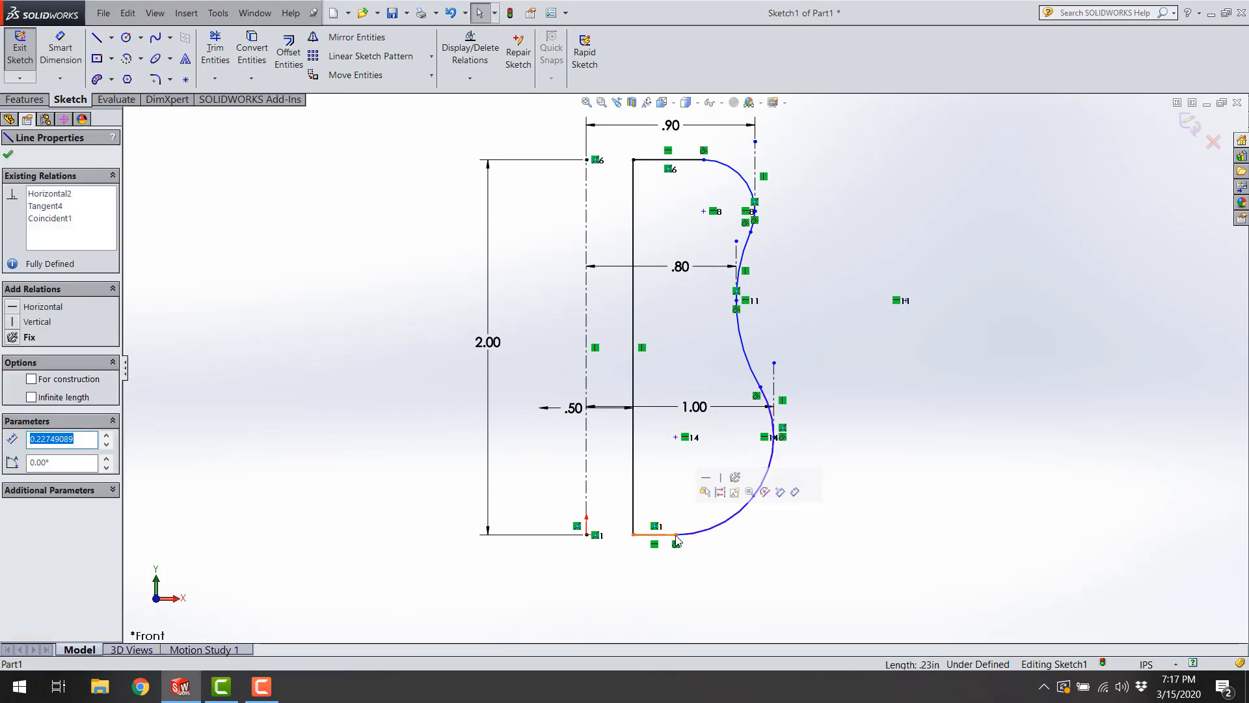
{"action": "left_click_drag", "start_coordinate": [675, 536], "coordinate": [689, 535]}
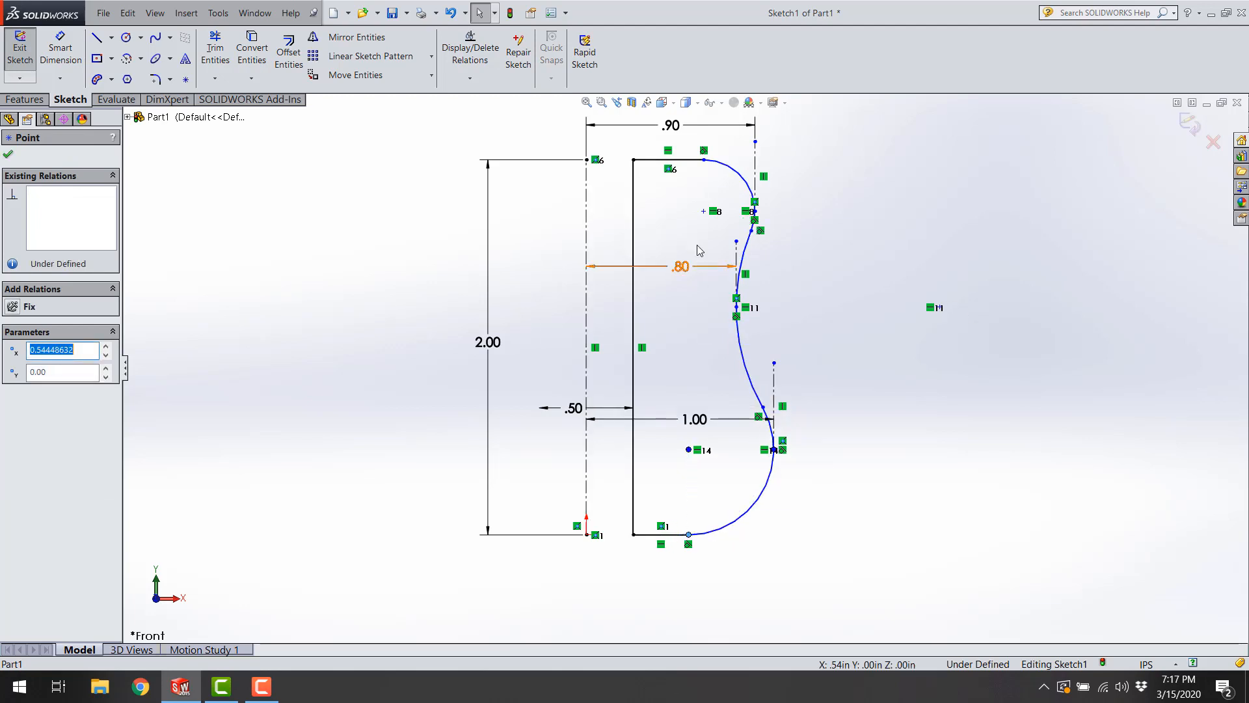
{"action": "left_click_drag", "start_coordinate": [704, 165], "coordinate": [683, 168]}
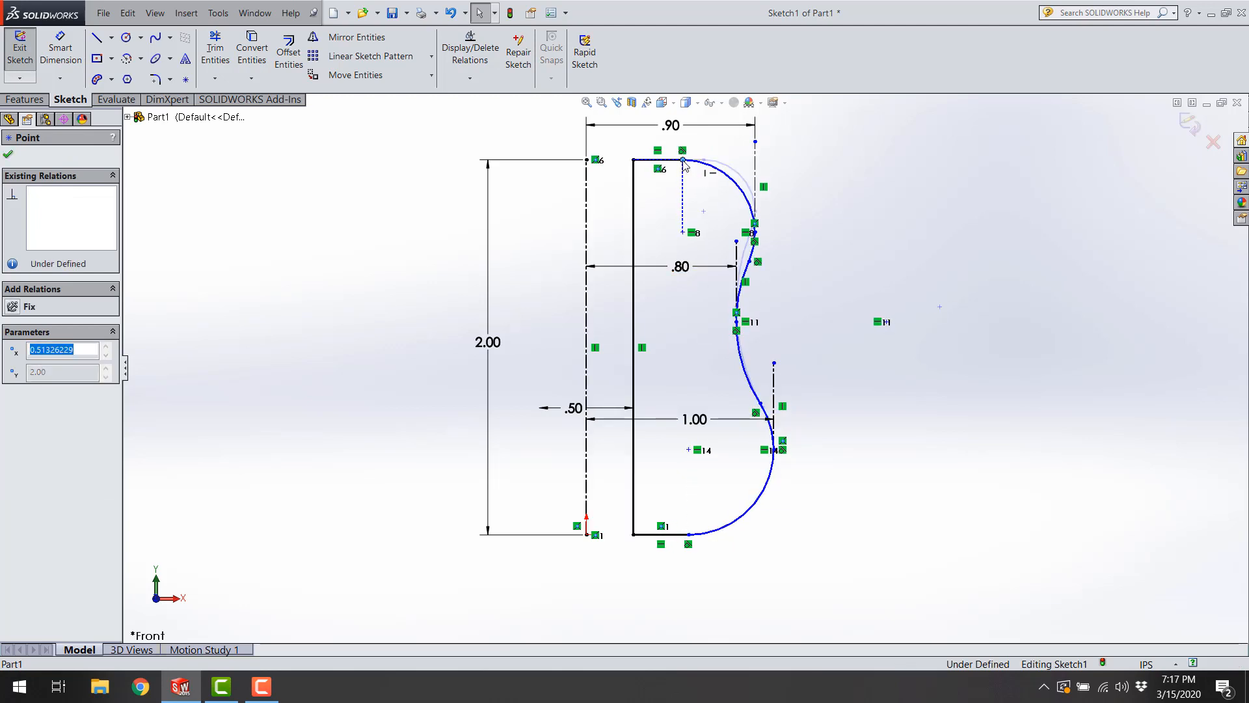
{"action": "left_click", "coordinate": [606, 205]}
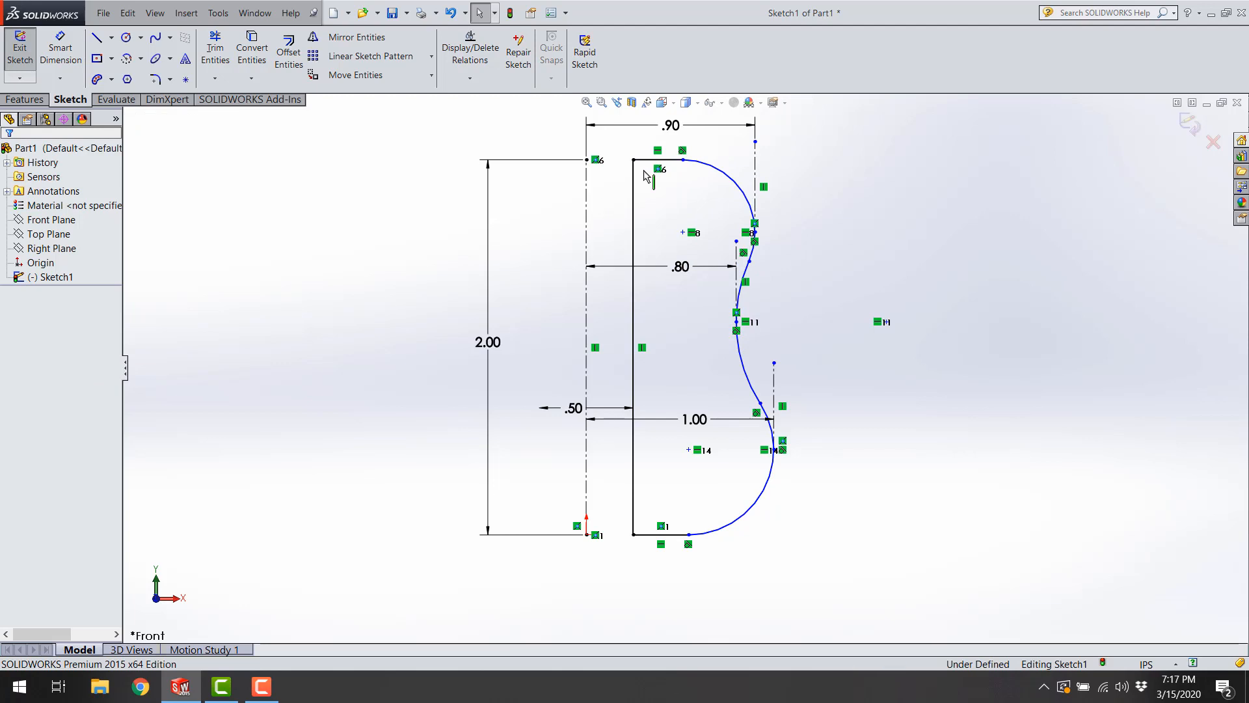
{"action": "left_click", "coordinate": [683, 161]}
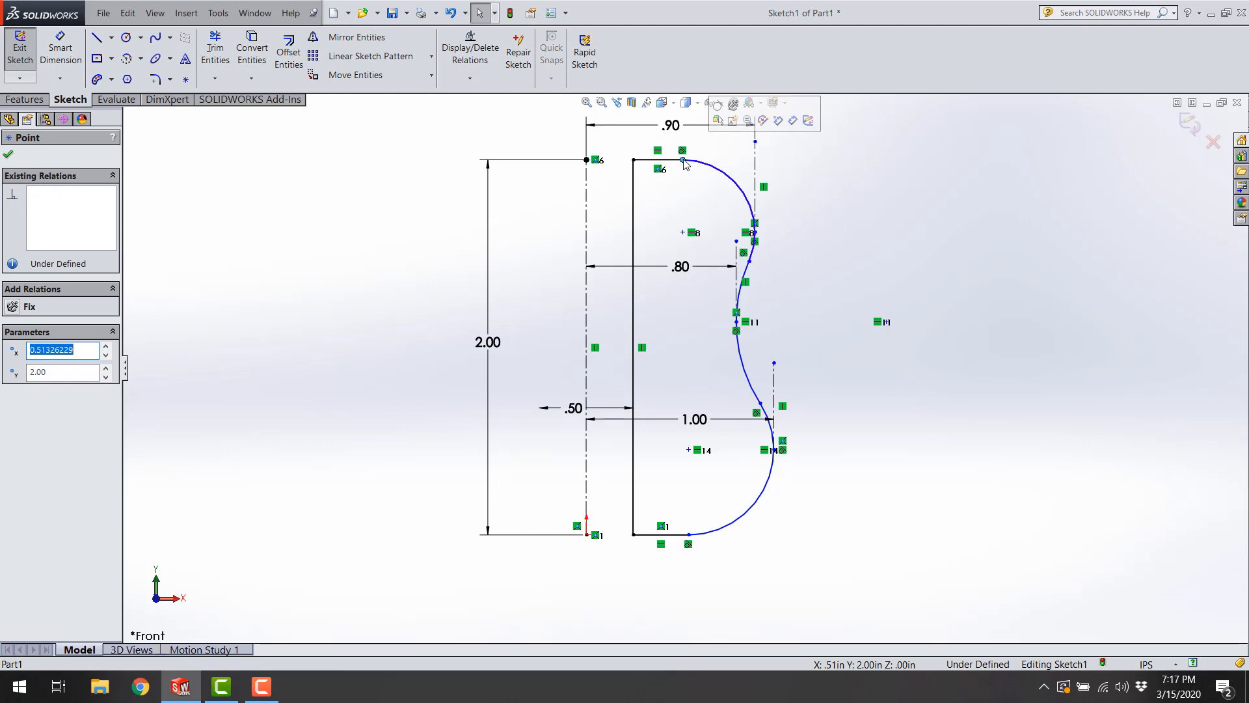
{"action": "left_click", "coordinate": [968, 167]}
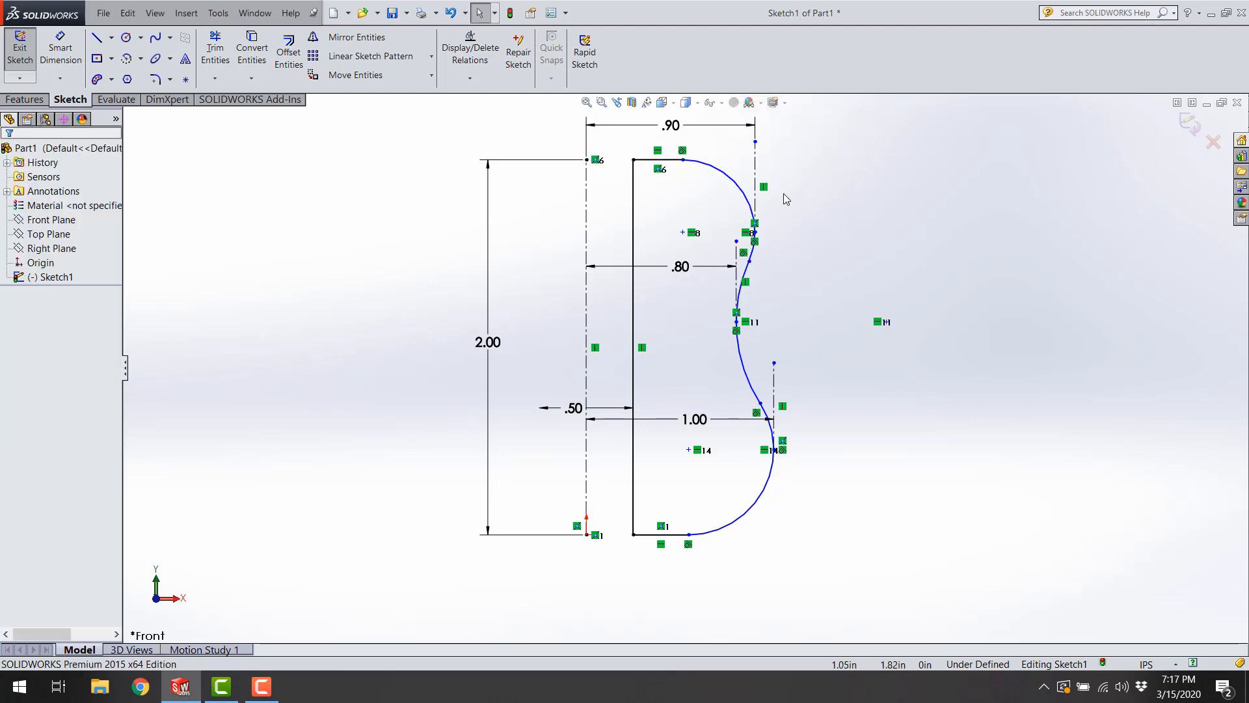
- Dimension the top line's outer endpoint about the main centerline as a 1 in diameter
{"action": "left_click", "coordinate": [49, 53]}
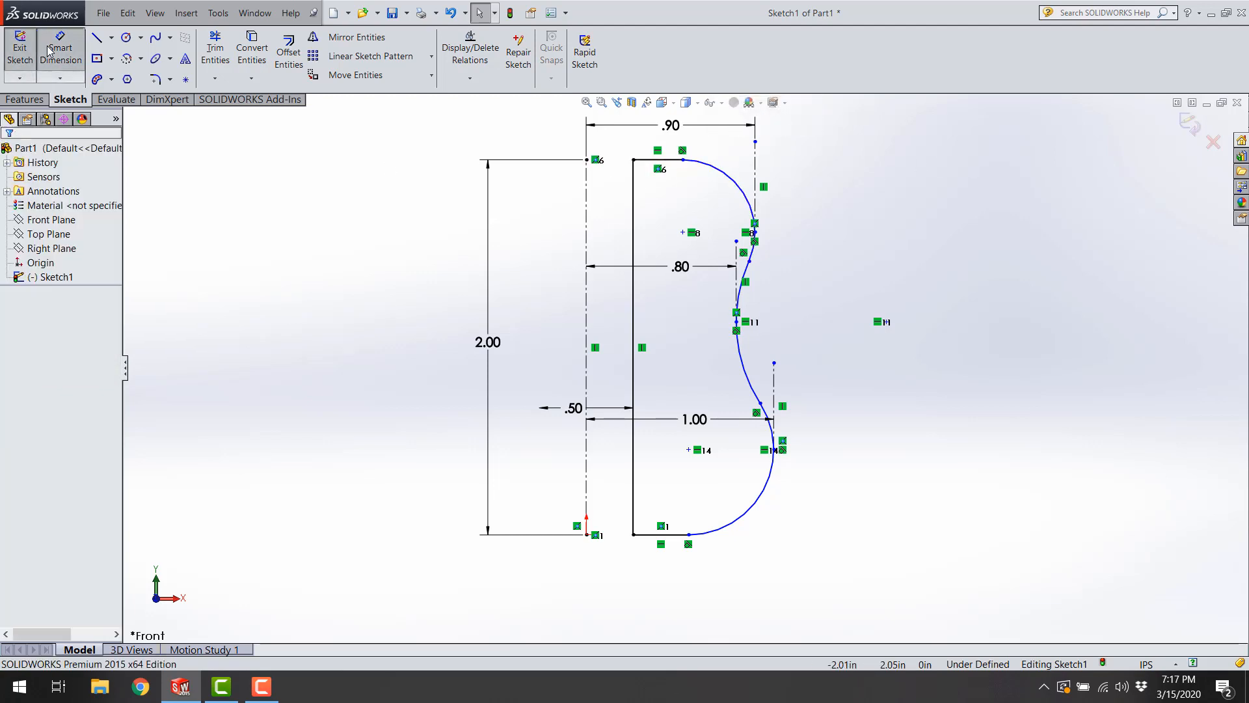
{"action": "left_click", "coordinate": [683, 160]}
{"action": "left_click", "coordinate": [587, 210]}
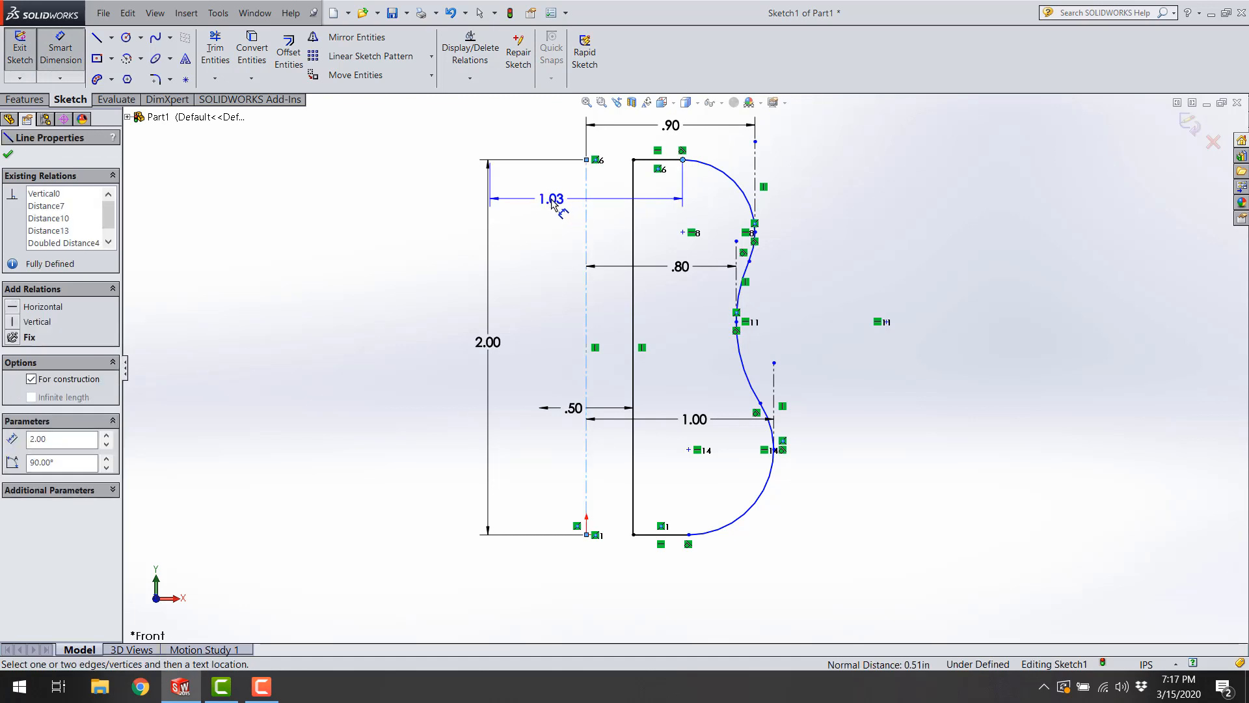
{"action": "left_click", "coordinate": [563, 200]}
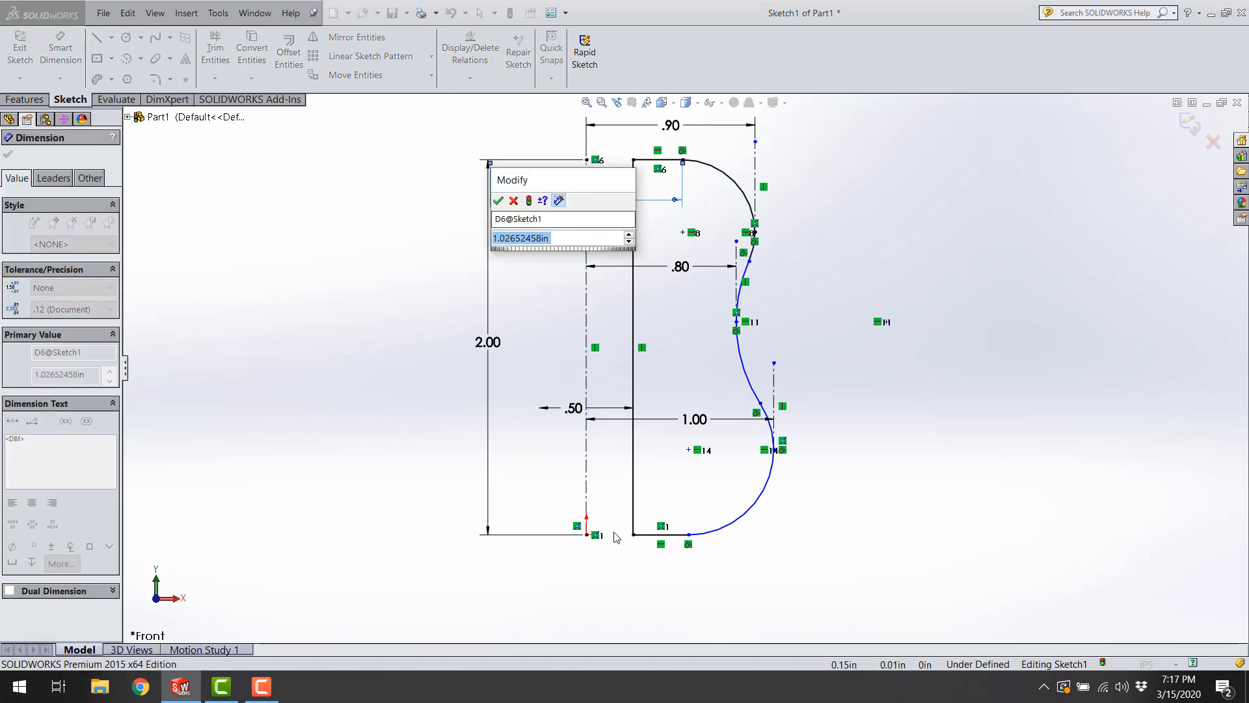
{"action": "type", "text": "1"}
{"action": "key", "text": "Return"}
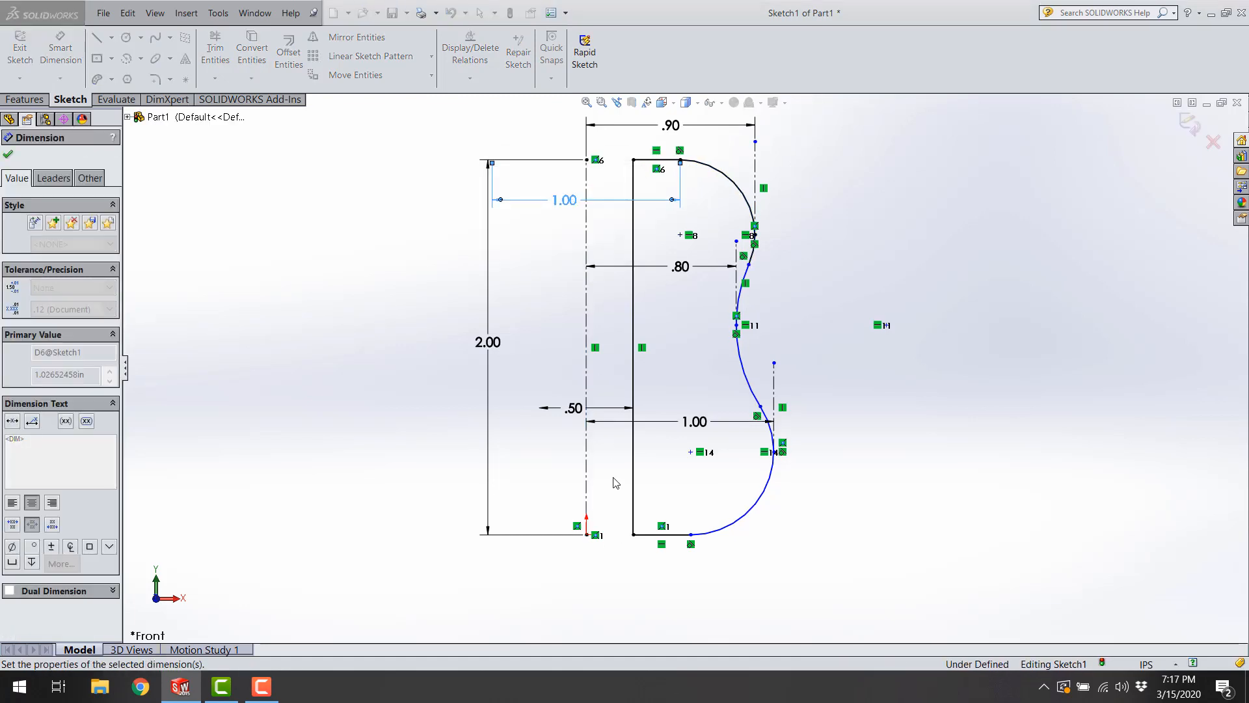
- Dimension the bottom line's outer endpoint about the main centerline as a 1.2 in diameter and exit the sketch
{"action": "left_click", "coordinate": [690, 534]}
{"action": "left_click", "coordinate": [586, 520]}
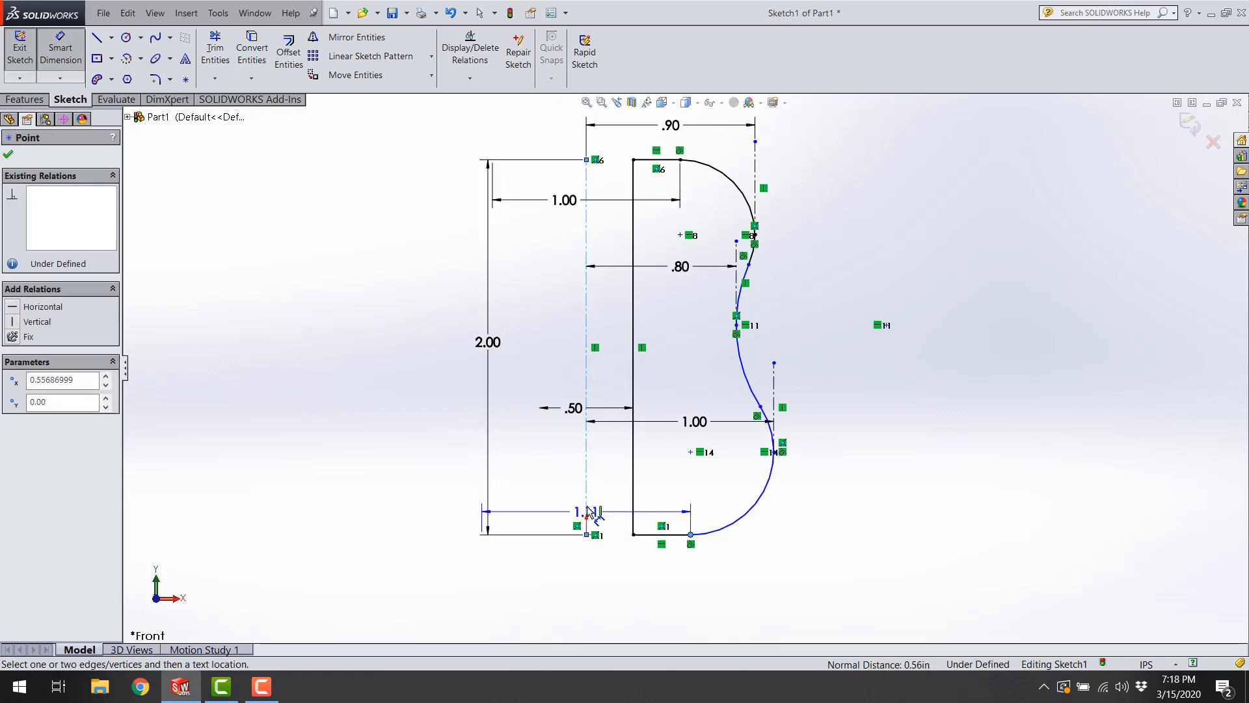
{"action": "left_click", "coordinate": [551, 506]}
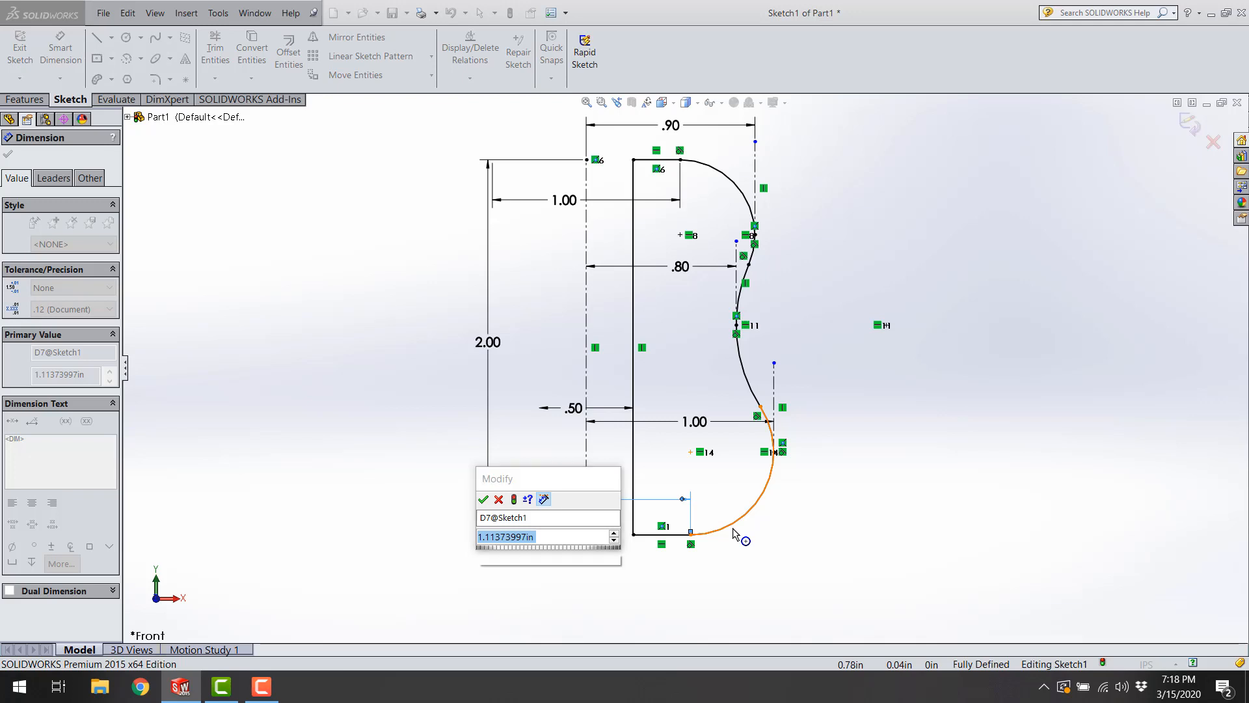
{"action": "type", "text": "1."}
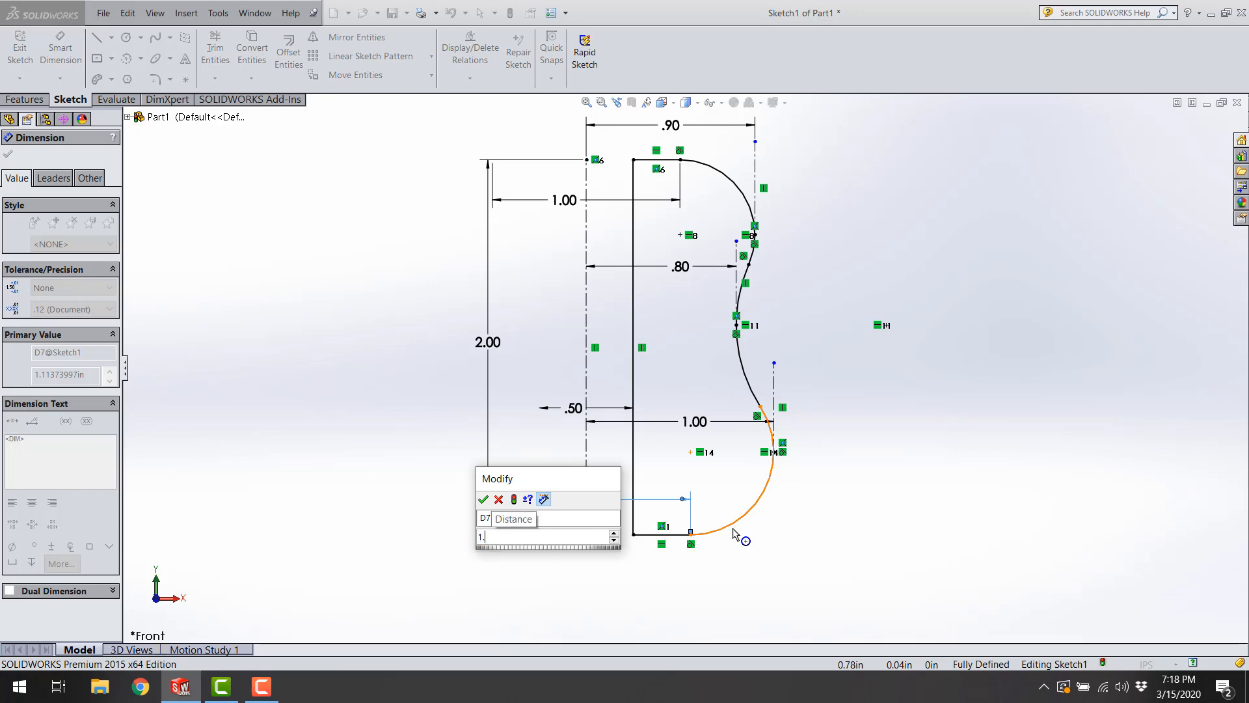
{"action": "type", "text": "2"}
{"action": "key", "text": "Return"}
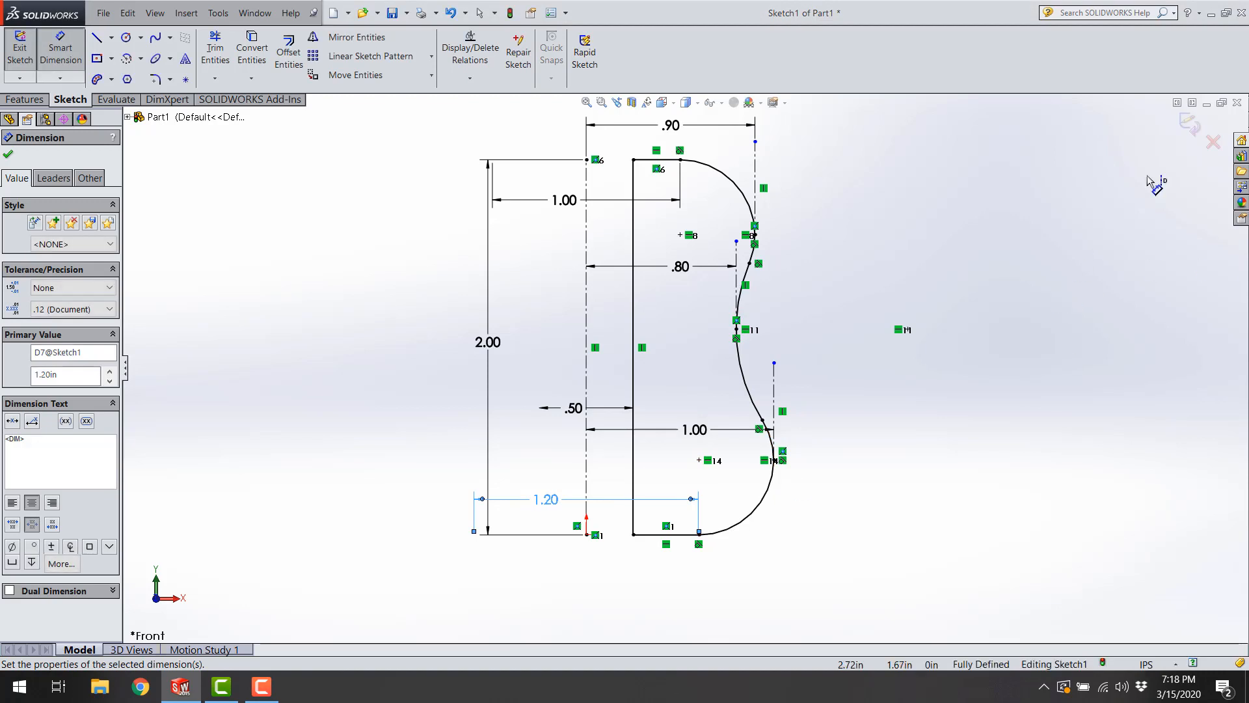
{"action": "left_click", "coordinate": [1099, 218]}
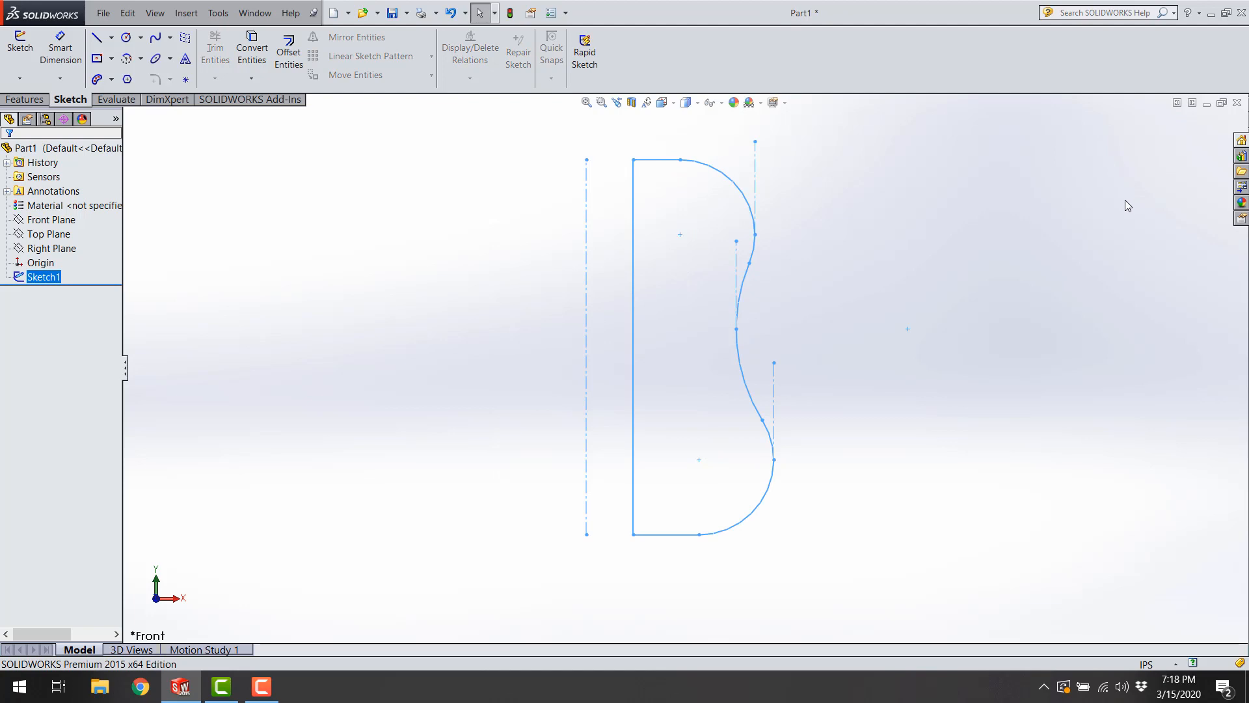
{"action": "left_click", "coordinate": [1022, 237]}
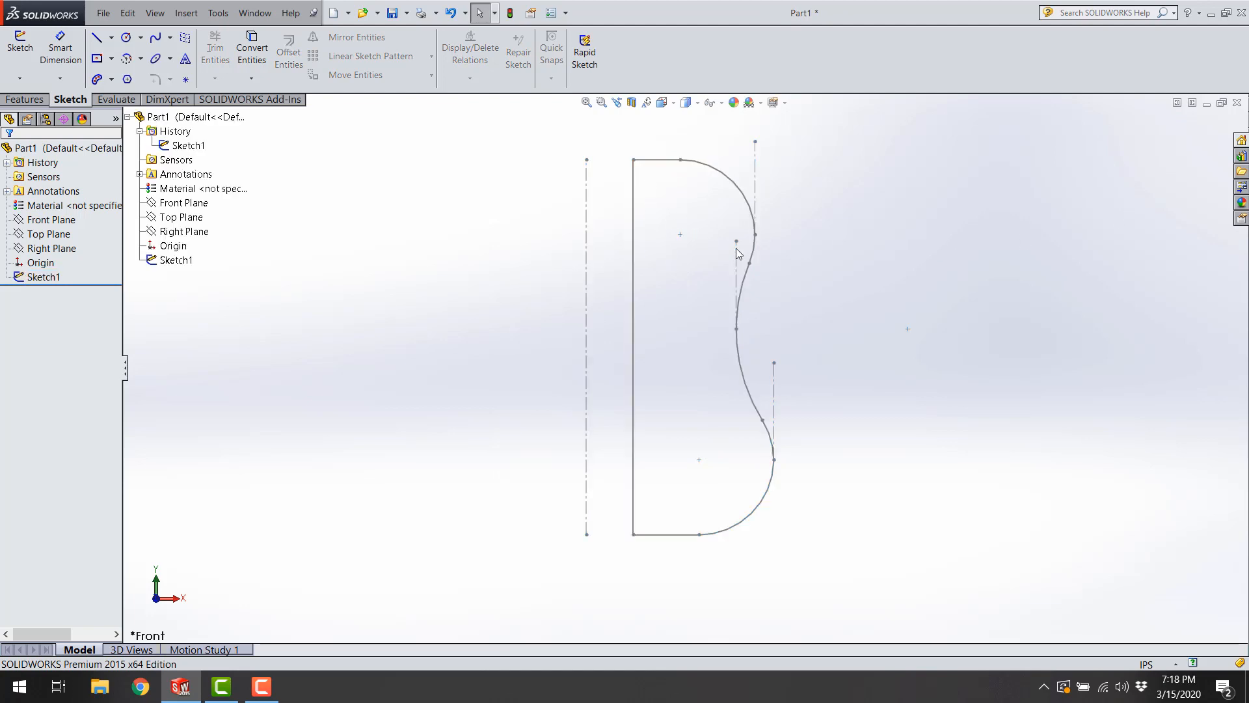
- Start a Revolved Boss/Base of the profile sketch with the 2 in vertical centerline as its axis
{"action": "left_click", "coordinate": [587, 189]}
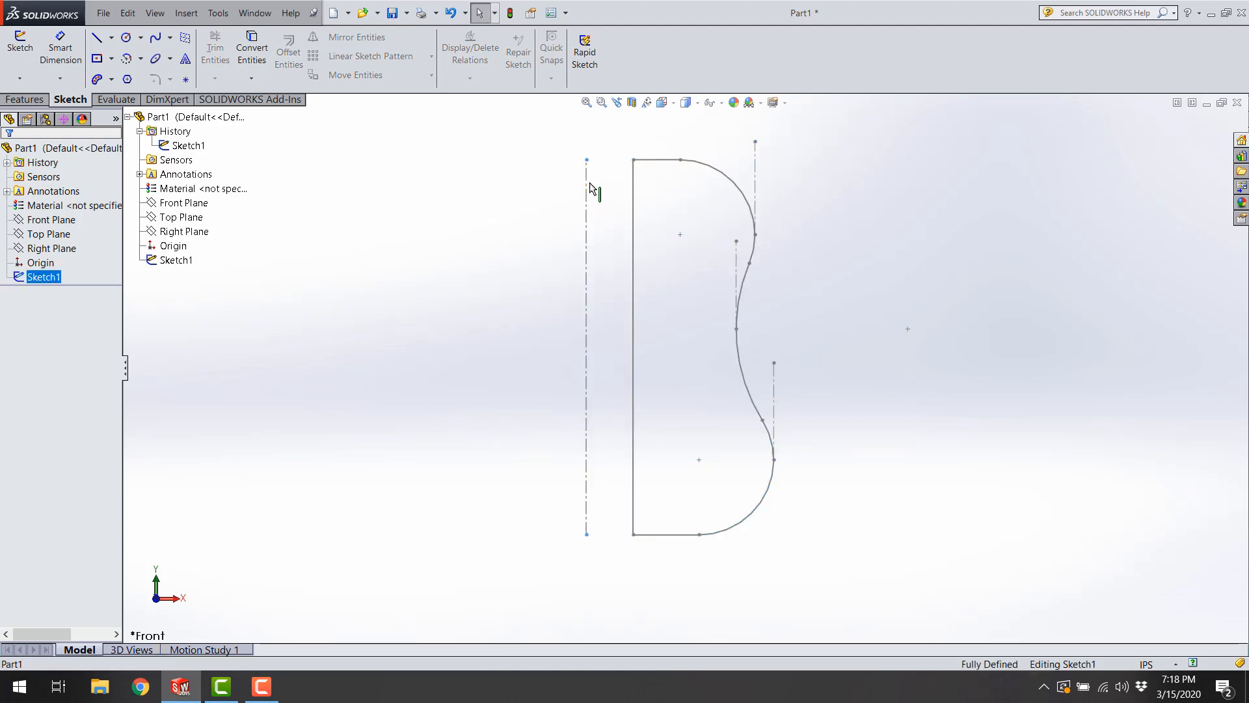
{"action": "left_click", "coordinate": [494, 236]}
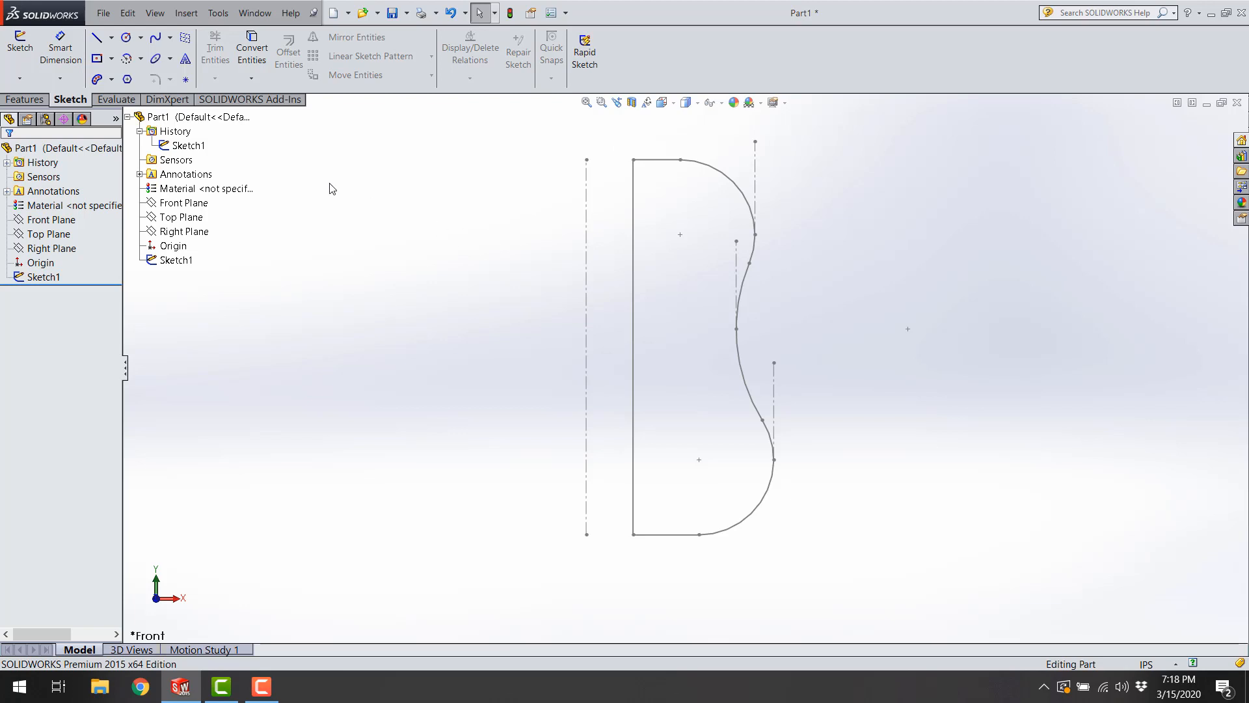
{"action": "left_click", "coordinate": [26, 99]}
{"action": "left_click", "coordinate": [73, 55]}
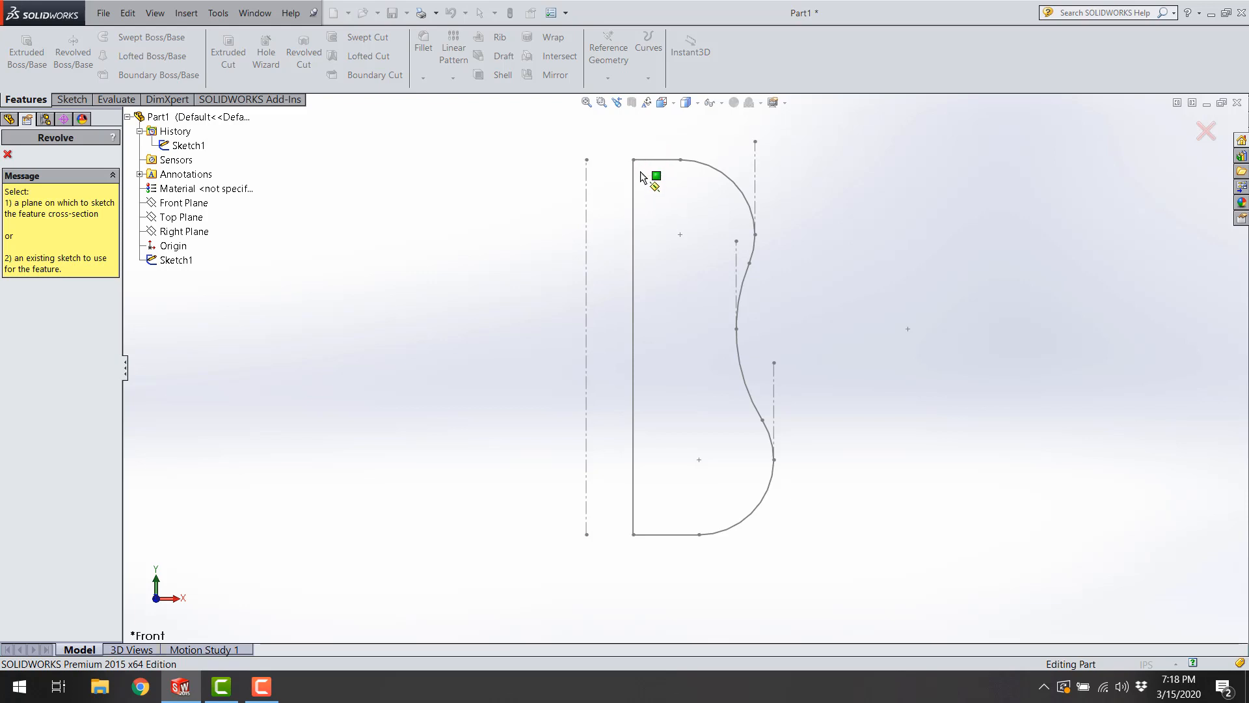
{"action": "left_click", "coordinate": [587, 246]}
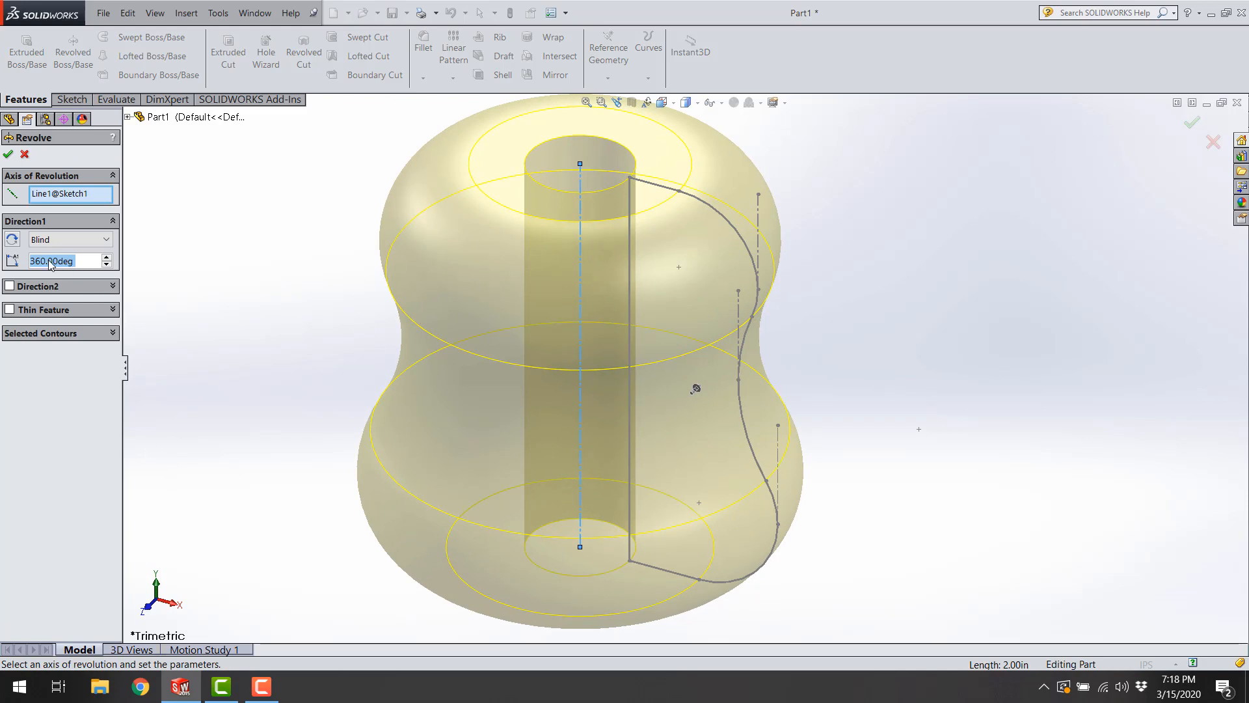
- Preview the revolve at progressively smaller angles down to 298 degrees, followed by 180 and 270 degrees
{"action": "left_click", "coordinate": [110, 267]}
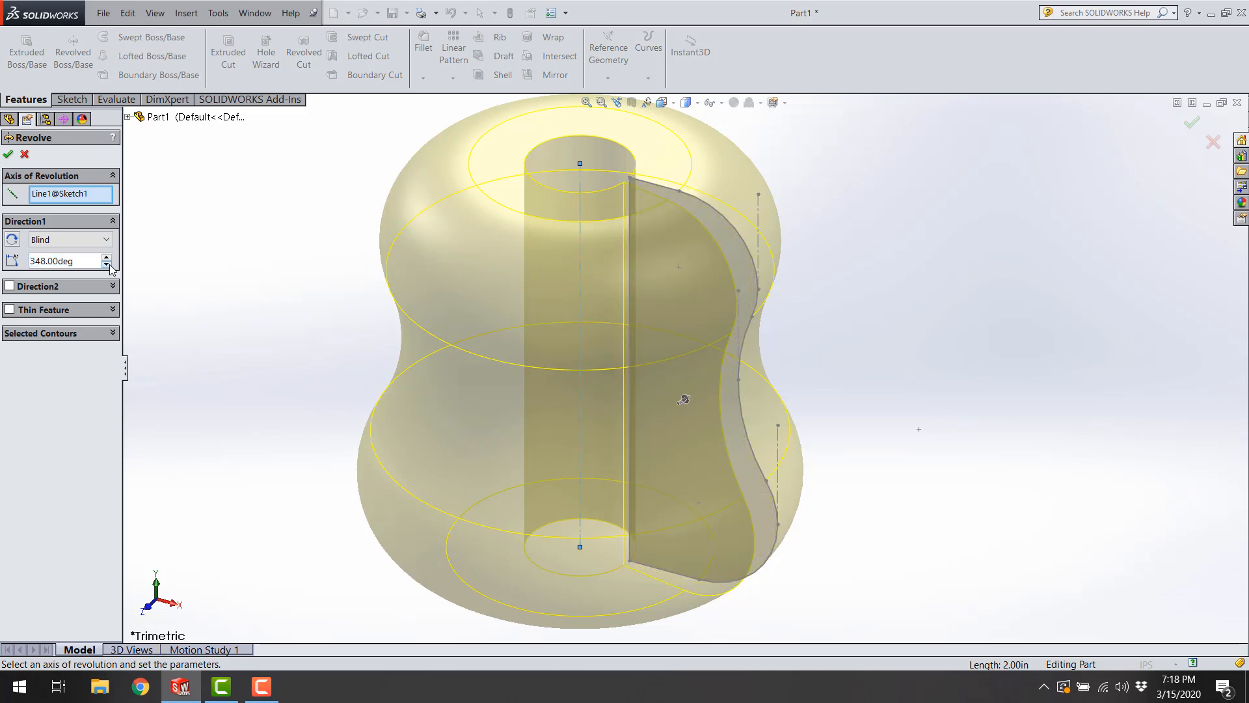
{"action": "left_click", "coordinate": [110, 268]}
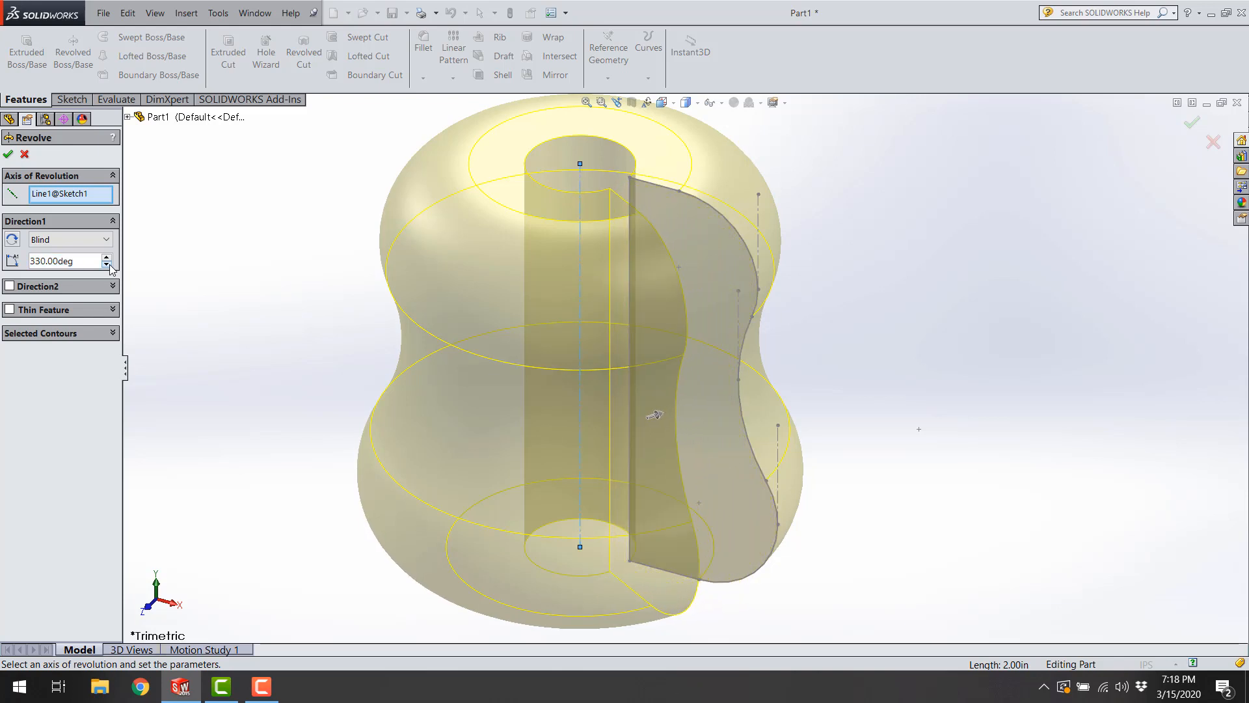
{"action": "left_click", "coordinate": [110, 267]}
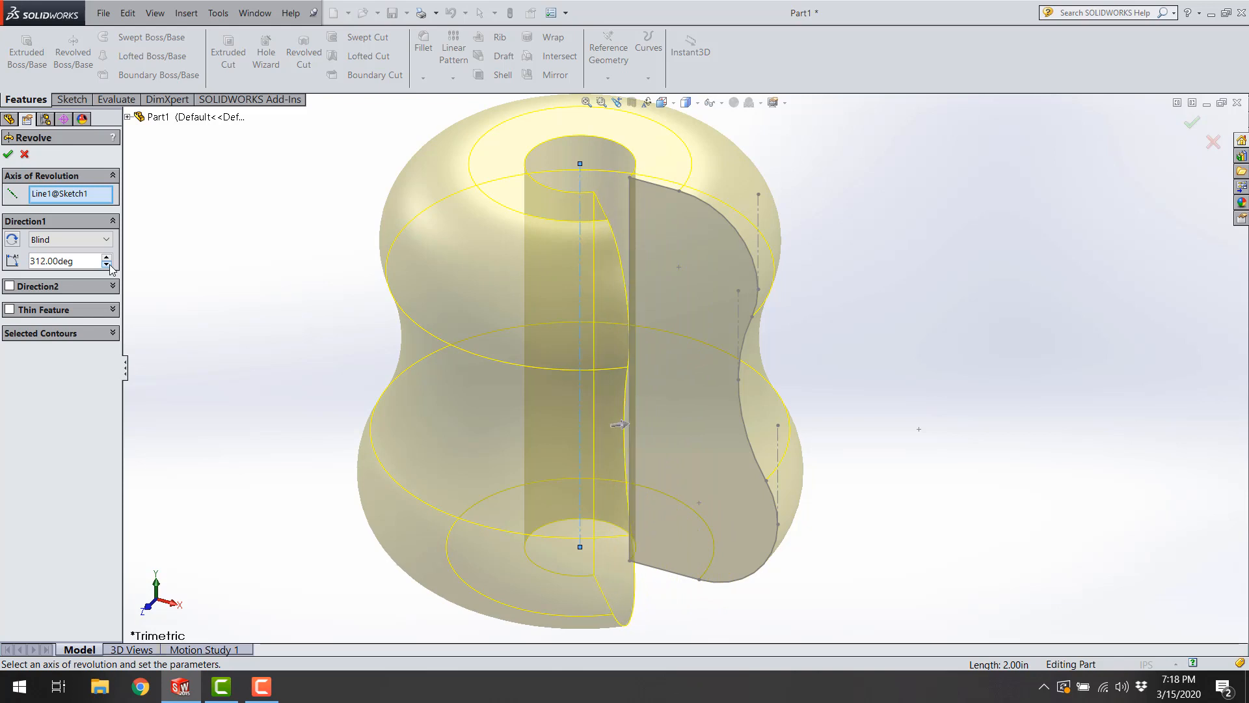
{"action": "left_click", "coordinate": [110, 268]}
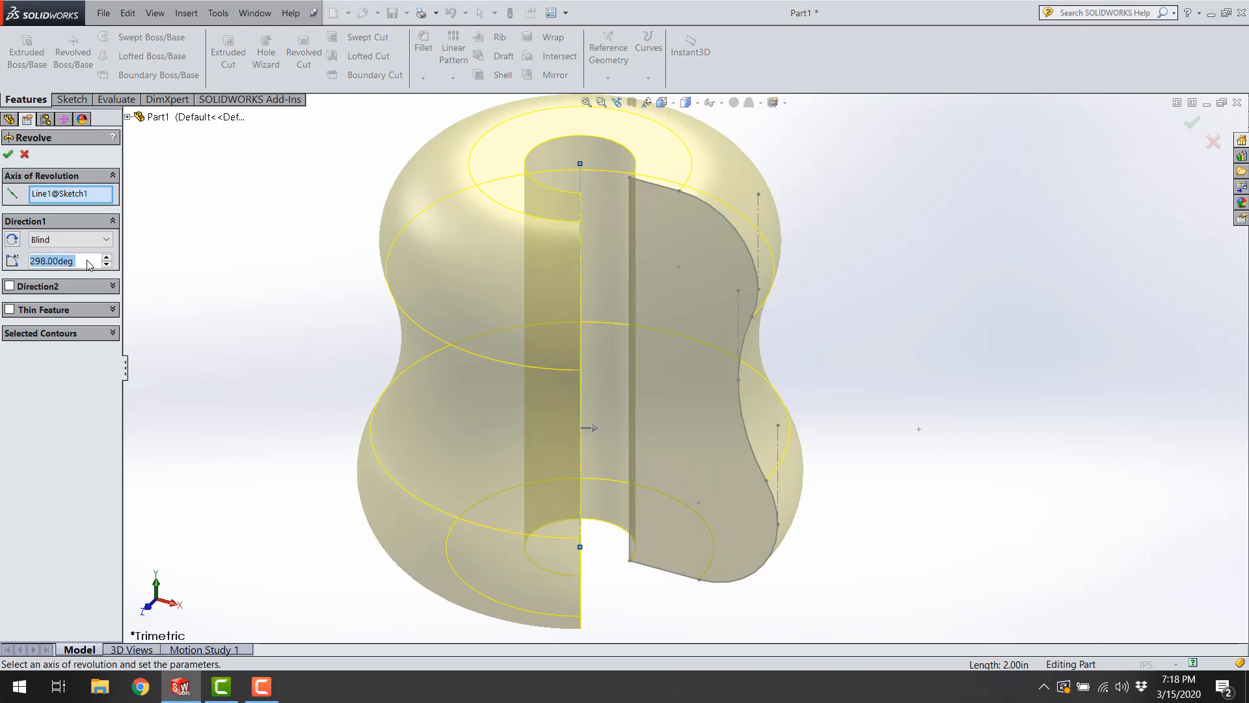
{"action": "type", "text": "180"}
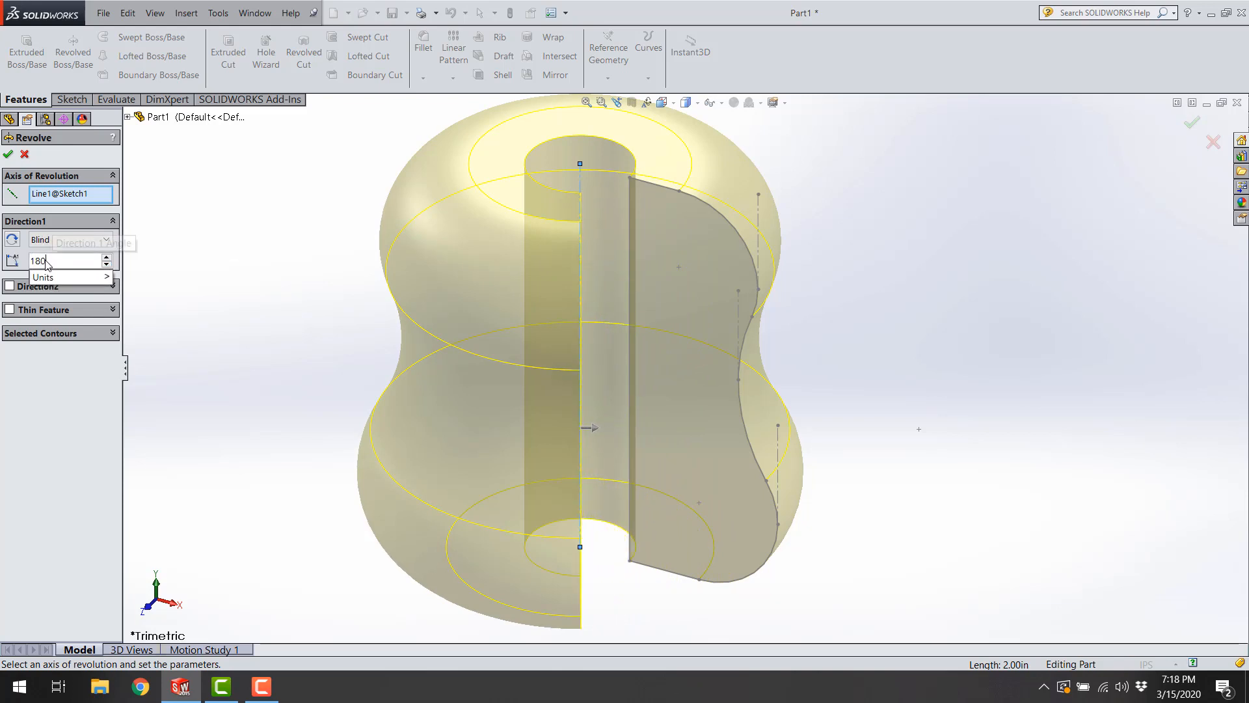
{"action": "key", "text": "Return"}
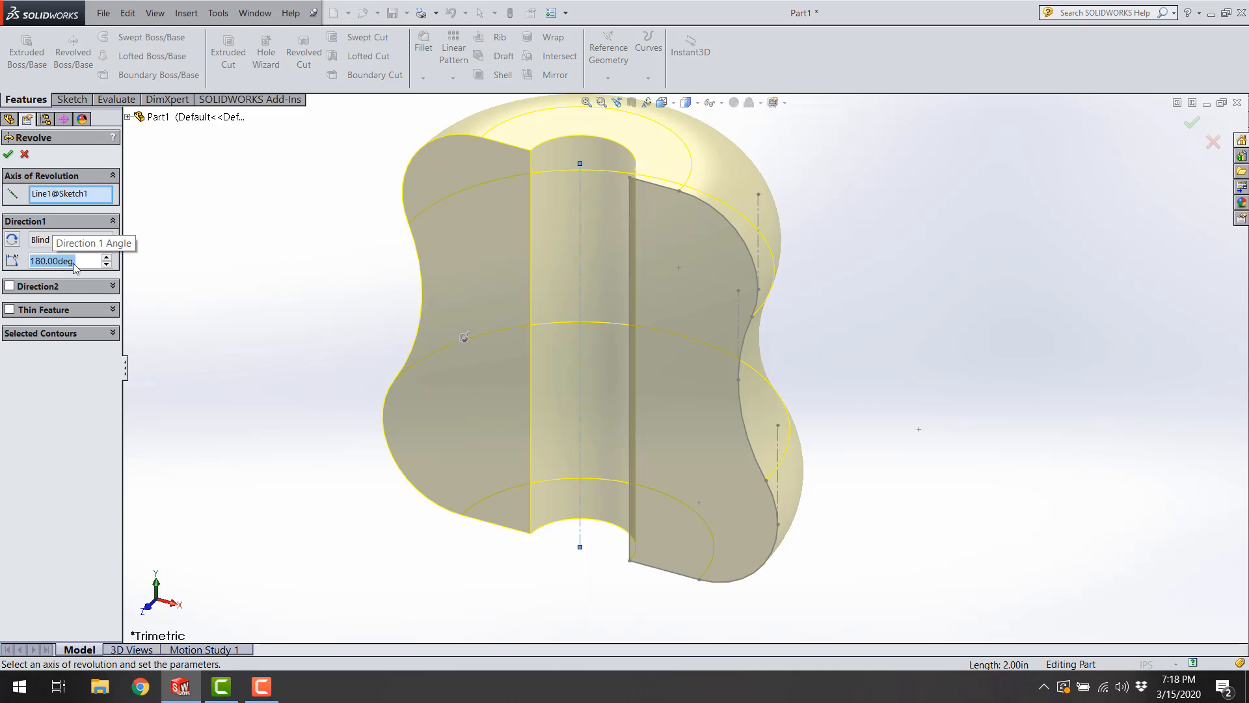
{"action": "type", "text": "270"}
{"action": "key", "text": "Return"}
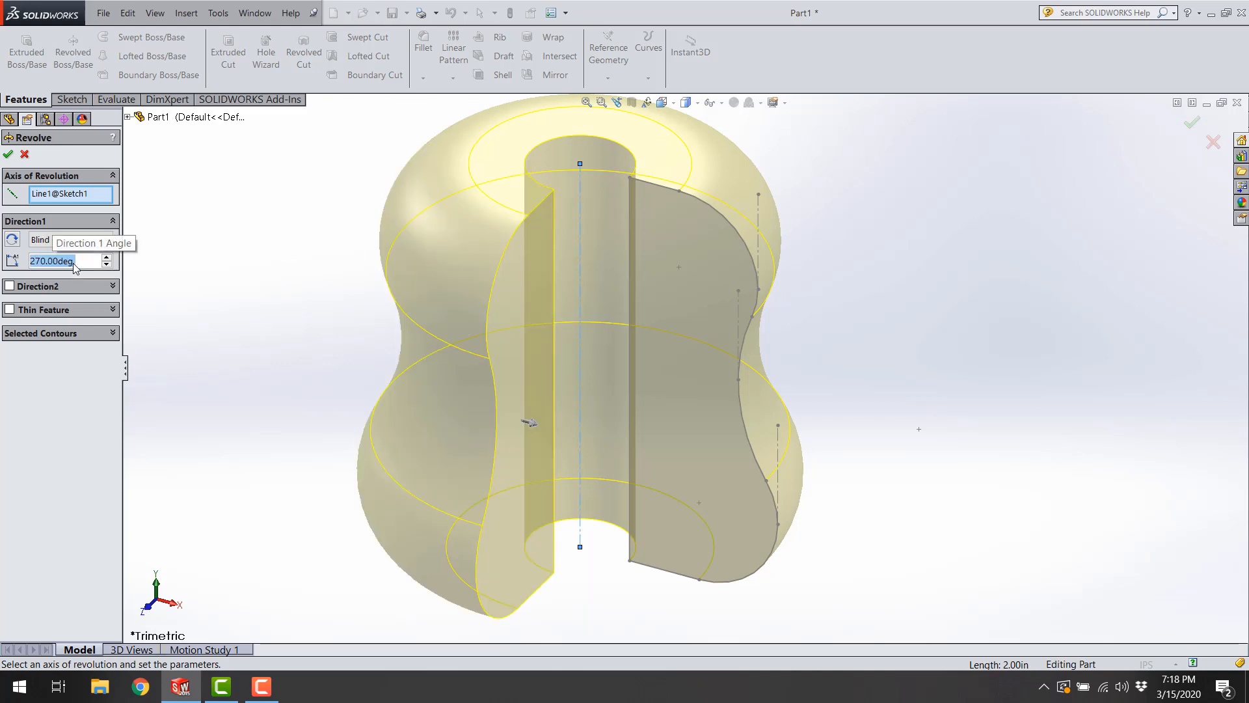
- Set the revolve angle to 360 degrees and create the solid
{"action": "type", "text": "360"}
{"action": "key", "text": "Return"}
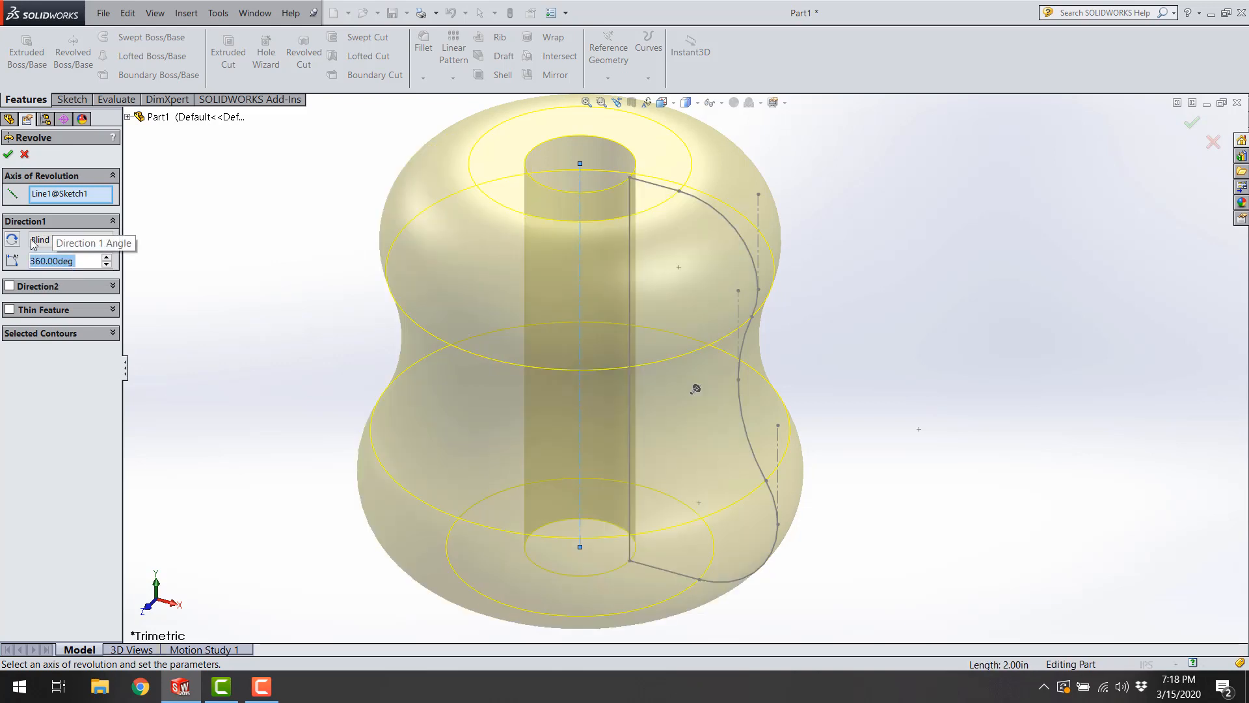
{"action": "left_click", "coordinate": [8, 154]}
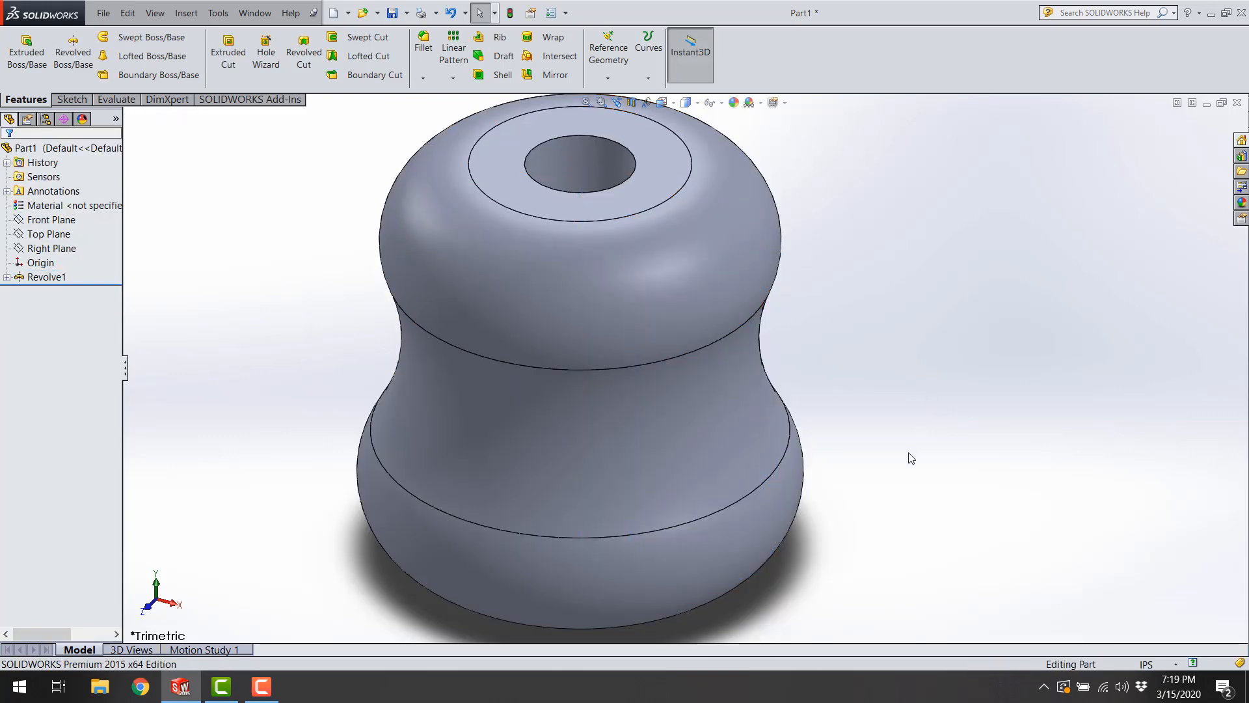
- Inspect the revolved part's outer surfaces and bore from above and below
{"action": "middle_click_drag", "start_coordinate": [909, 455], "coordinate": [951, 502]}
{"action": "scroll", "coordinate": [610, 351], "scroll_direction": "up", "scroll_amount": 3}
{"action": "middle_click_drag", "start_coordinate": [584, 428], "coordinate": [654, 457]}
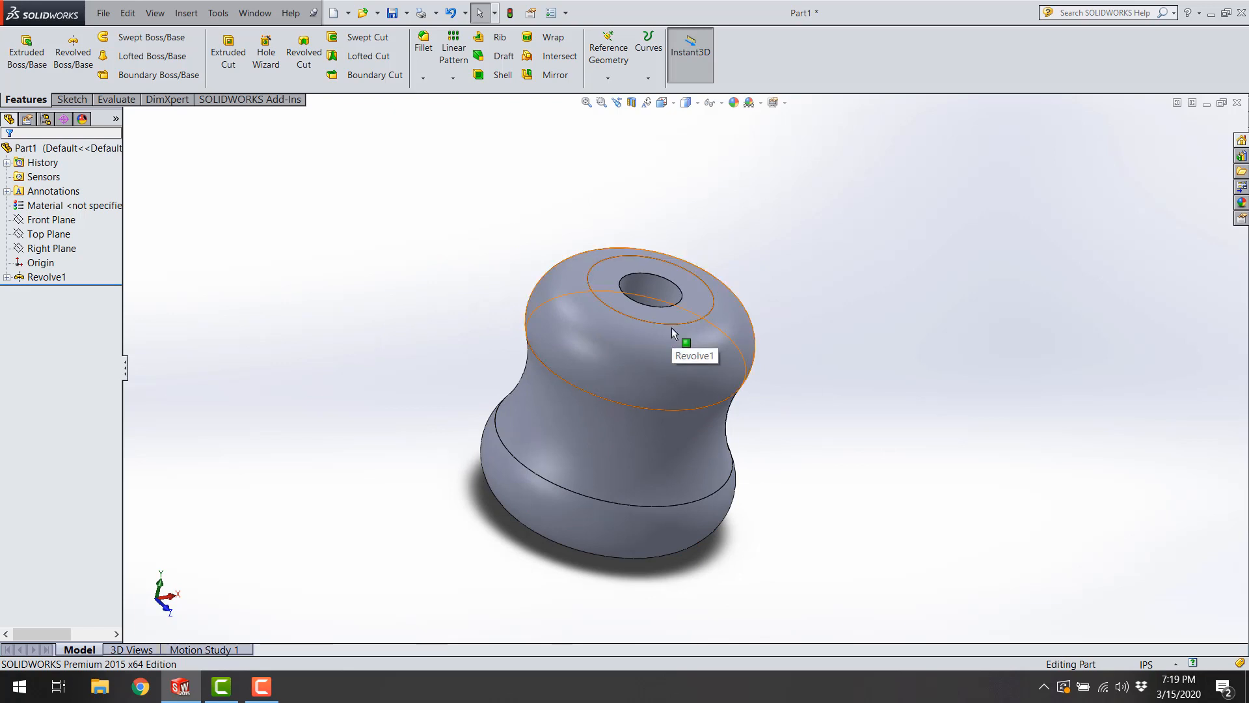
{"action": "left_click", "coordinate": [697, 370]}
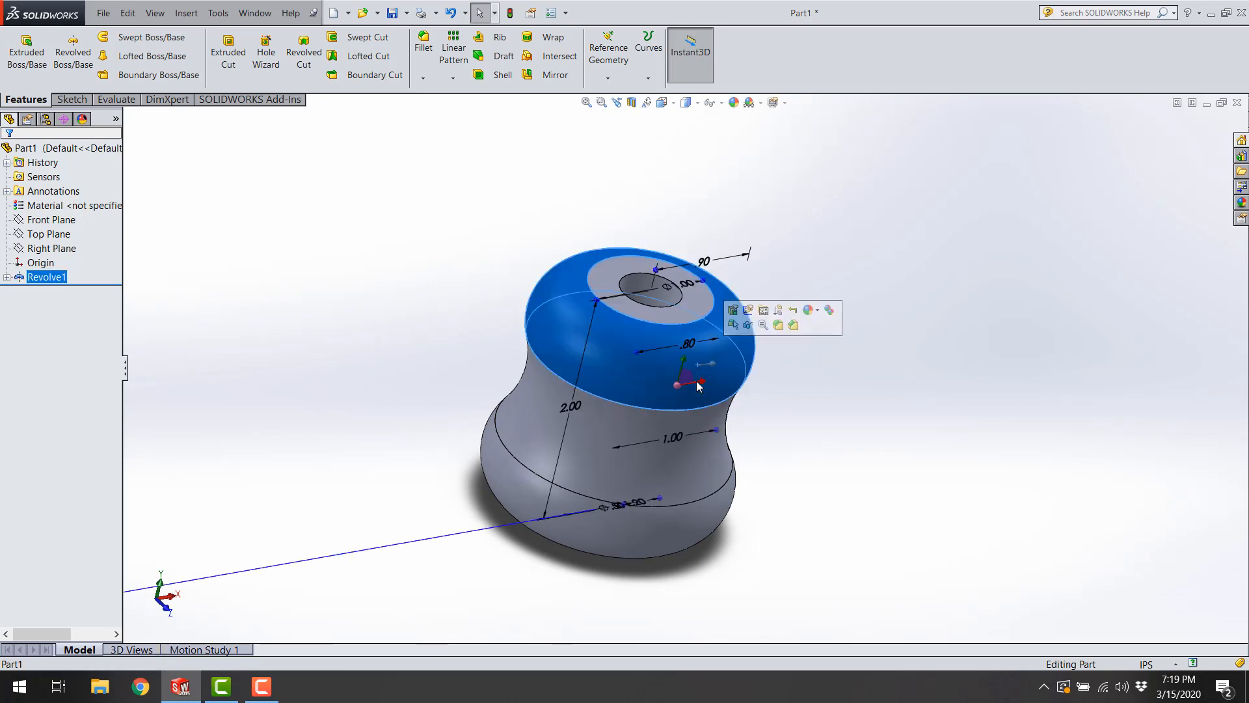
{"action": "left_click", "coordinate": [842, 480]}
{"action": "middle_click_drag", "start_coordinate": [686, 451], "coordinate": [687, 322]}
{"action": "scroll", "coordinate": [704, 491], "scroll_direction": "down", "scroll_amount": 1}
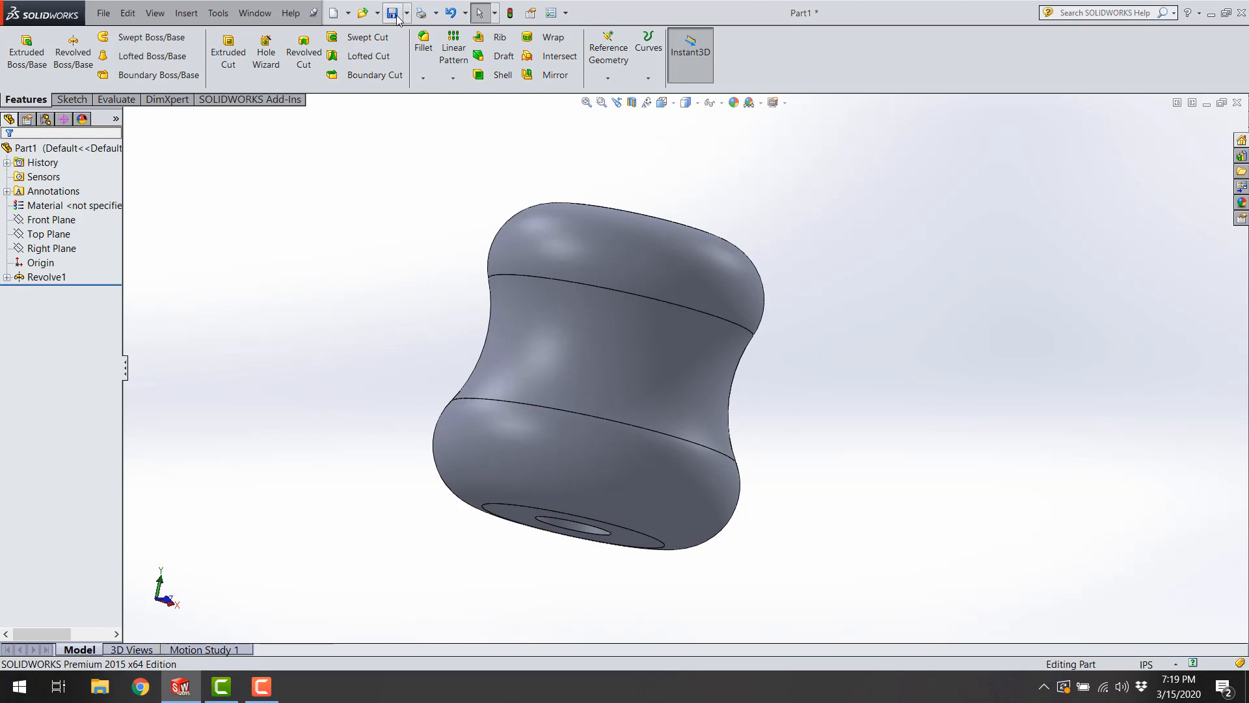
- Begin saving the part under a new name and create and open an "SW Parts" folder in Documents
{"action": "left_click", "coordinate": [106, 15]}
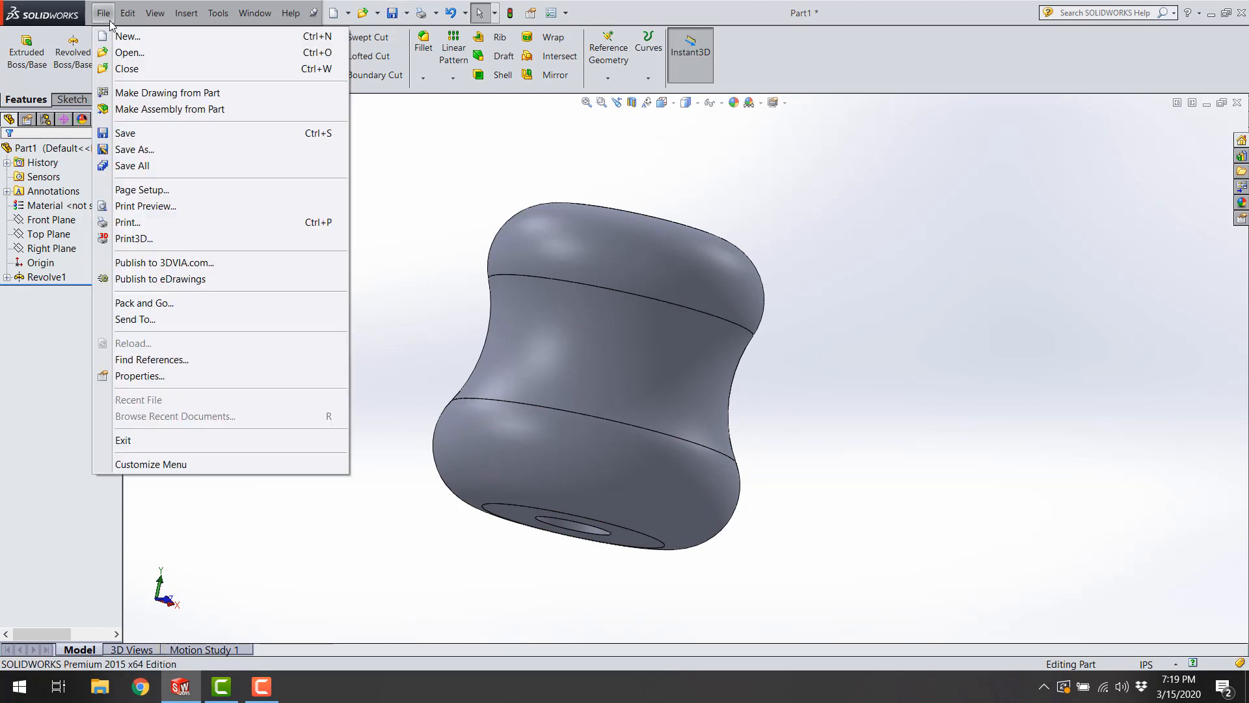
{"action": "left_click", "coordinate": [138, 149]}
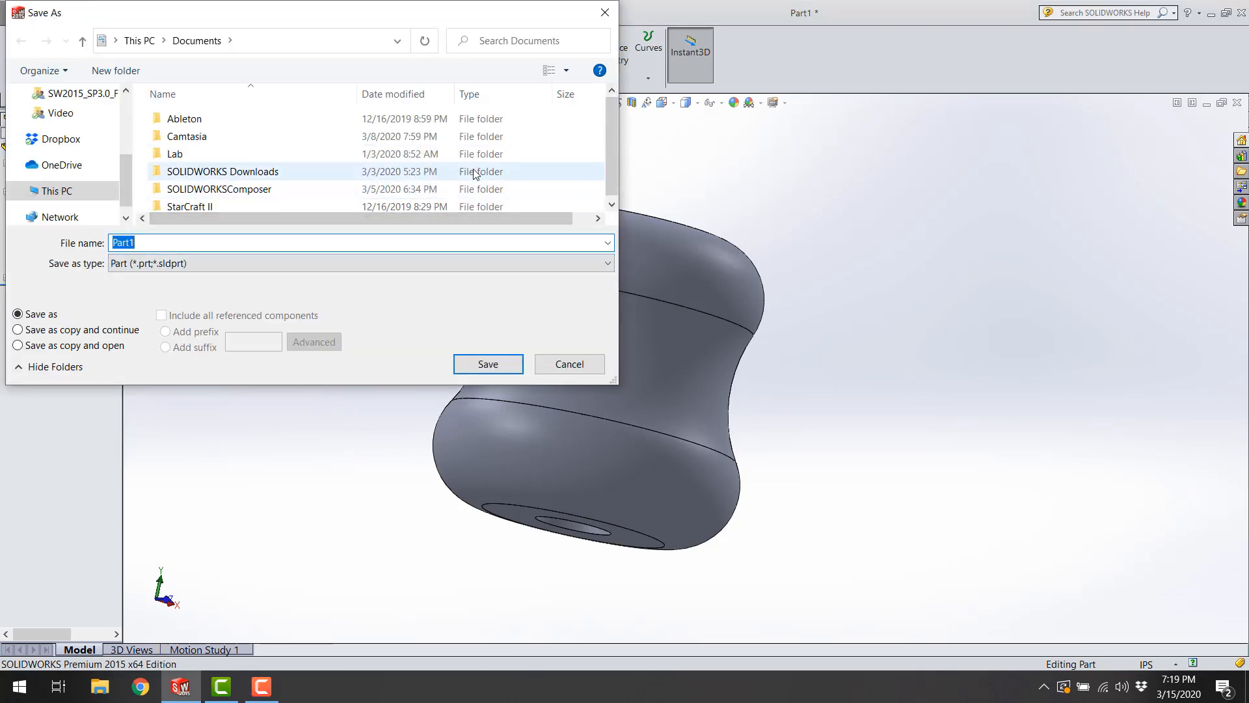
{"action": "left_click", "coordinate": [611, 205]}
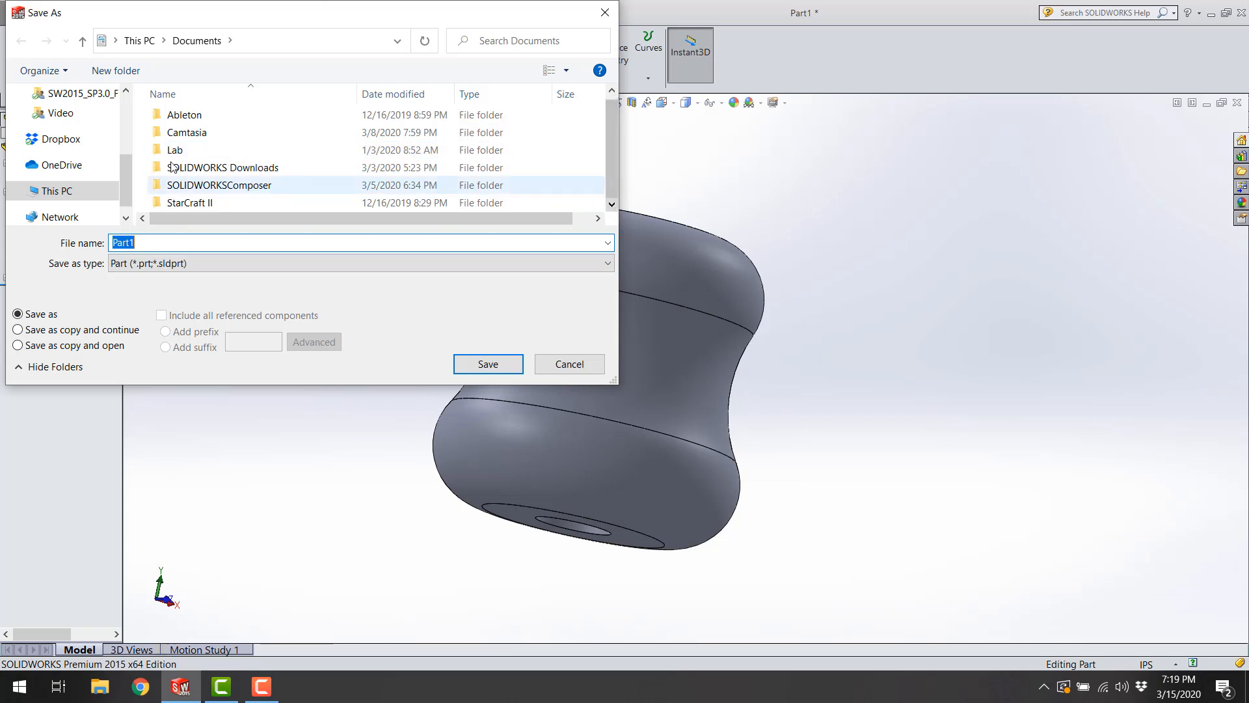
{"action": "scroll", "coordinate": [128, 139], "scroll_direction": "up", "scroll_amount": 5}
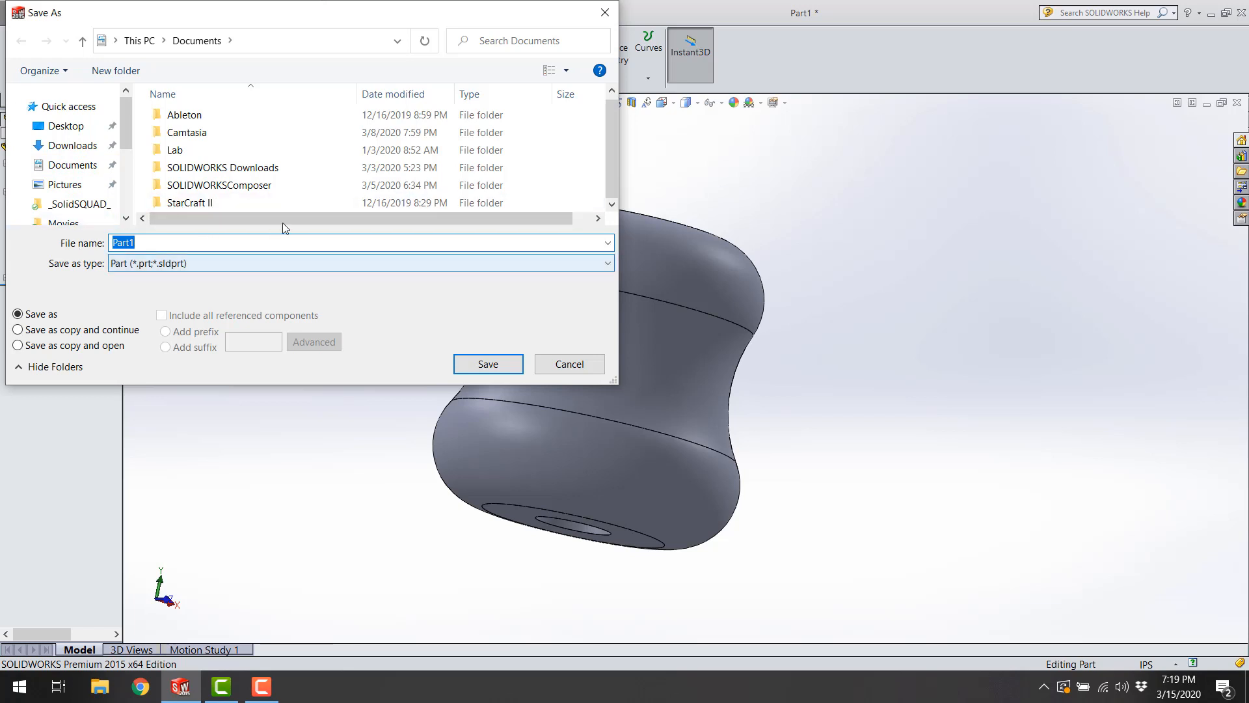
{"action": "left_click", "coordinate": [130, 71]}
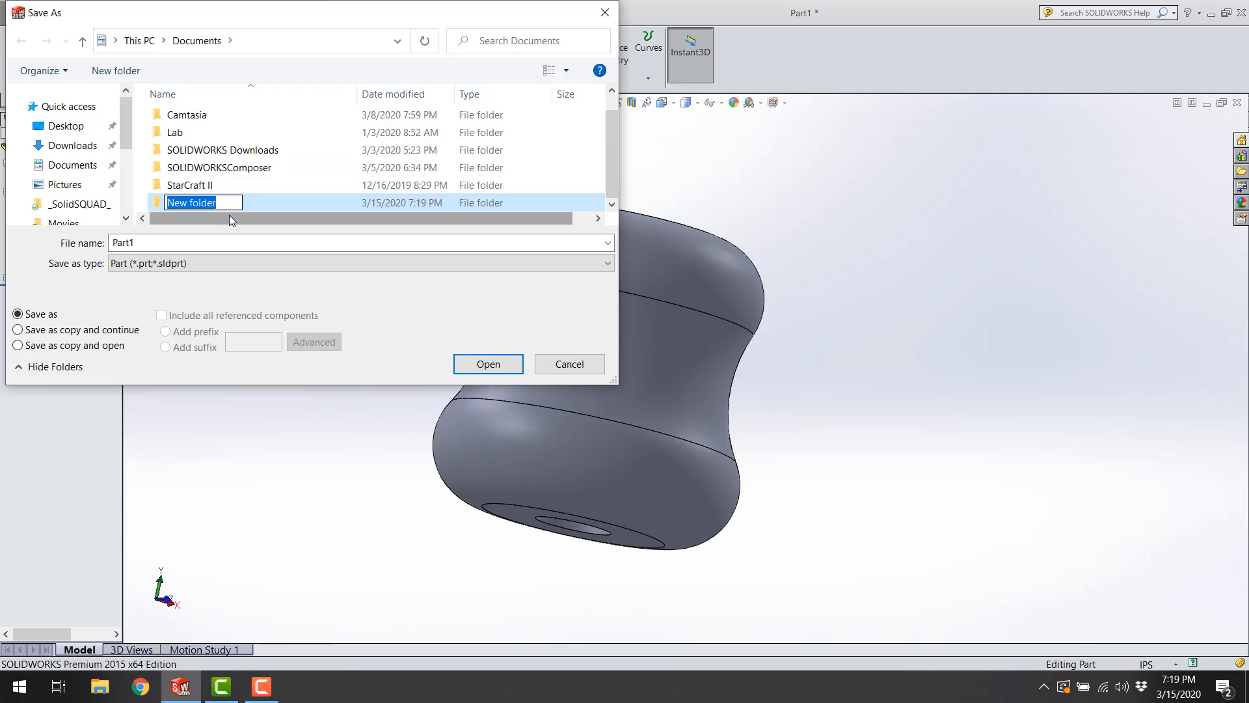
{"action": "type", "text": "S"}
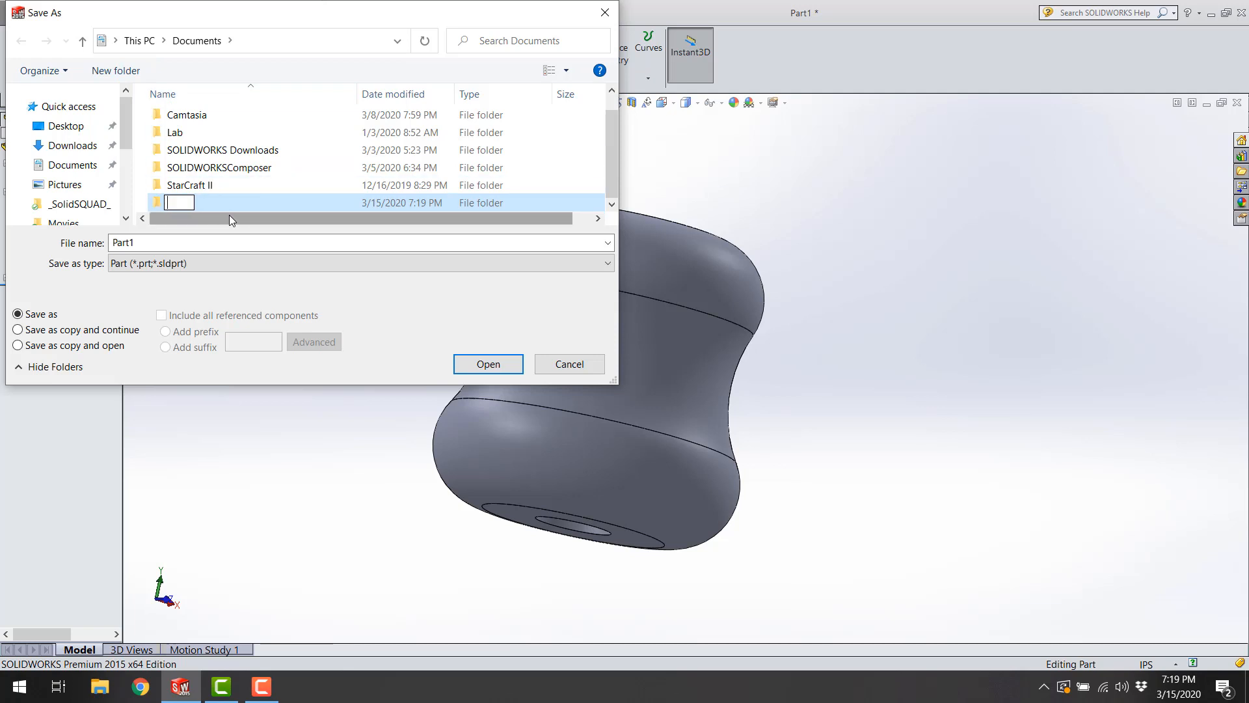
{"action": "type", "text": "W Parts"}
{"action": "key", "text": "Return"}
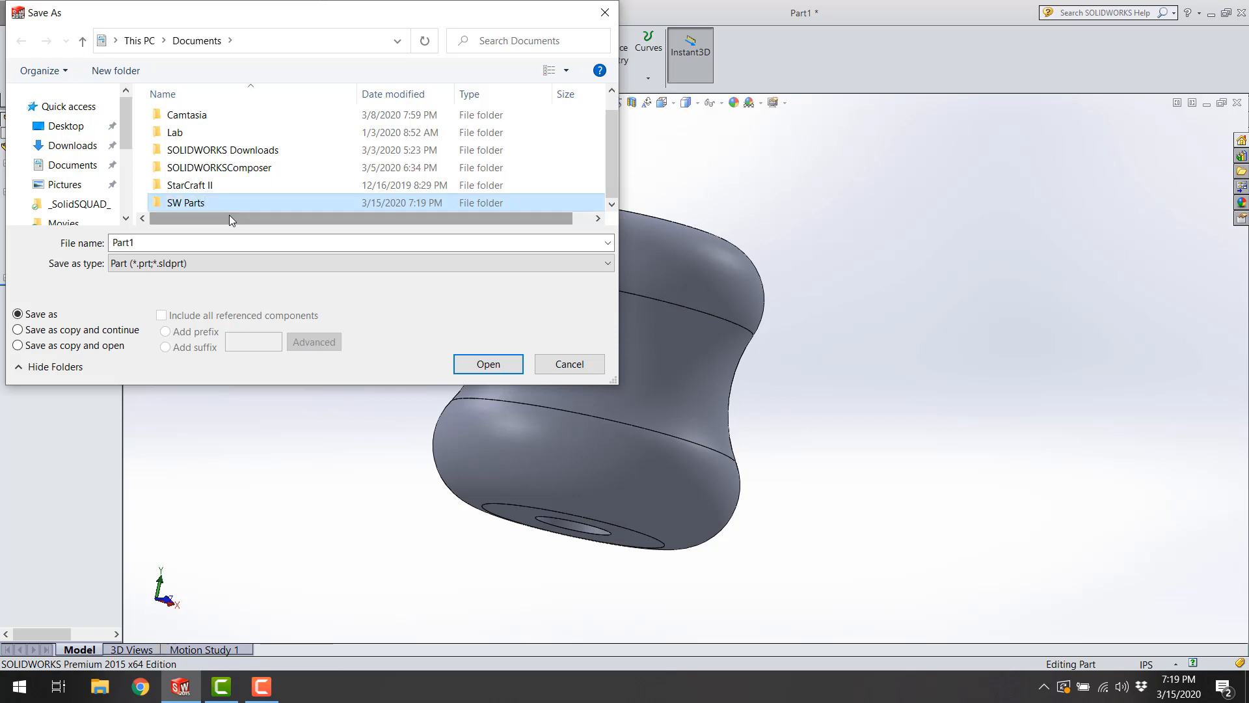
{"action": "key", "text": "Return"}
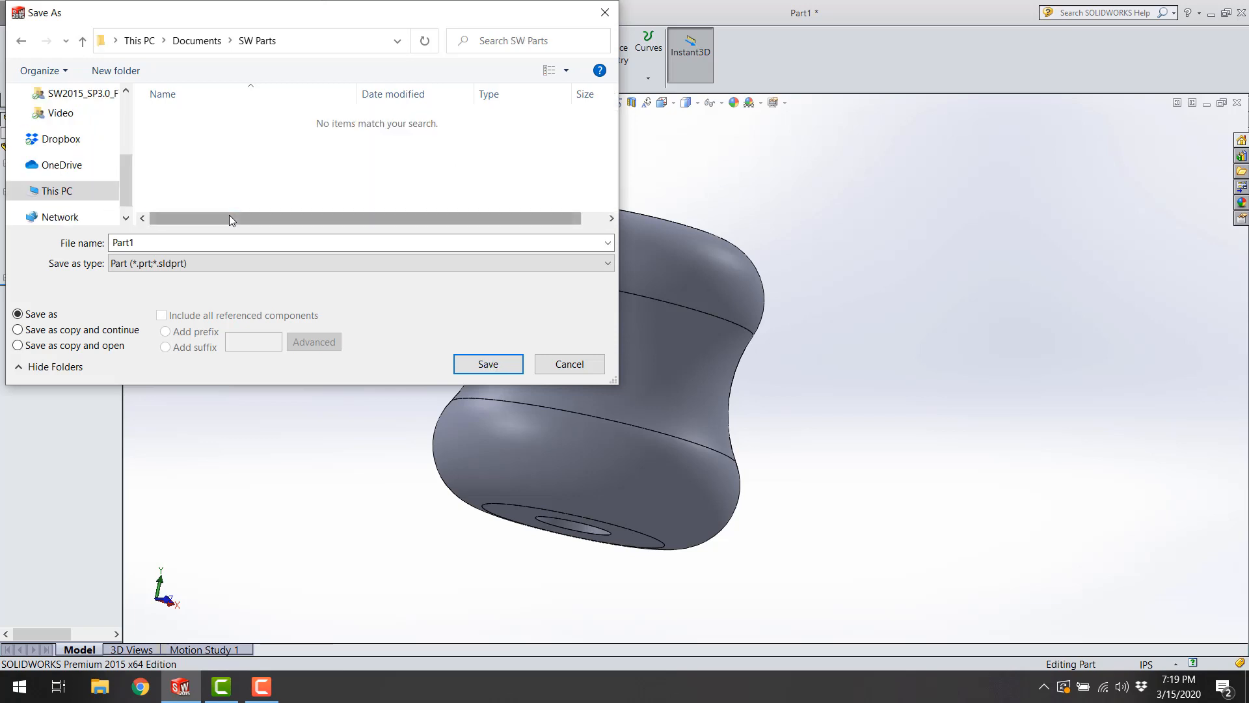
- Save the part in the SW Parts folder with the file name "Blind Pull"
{"action": "left_click", "coordinate": [192, 245]}
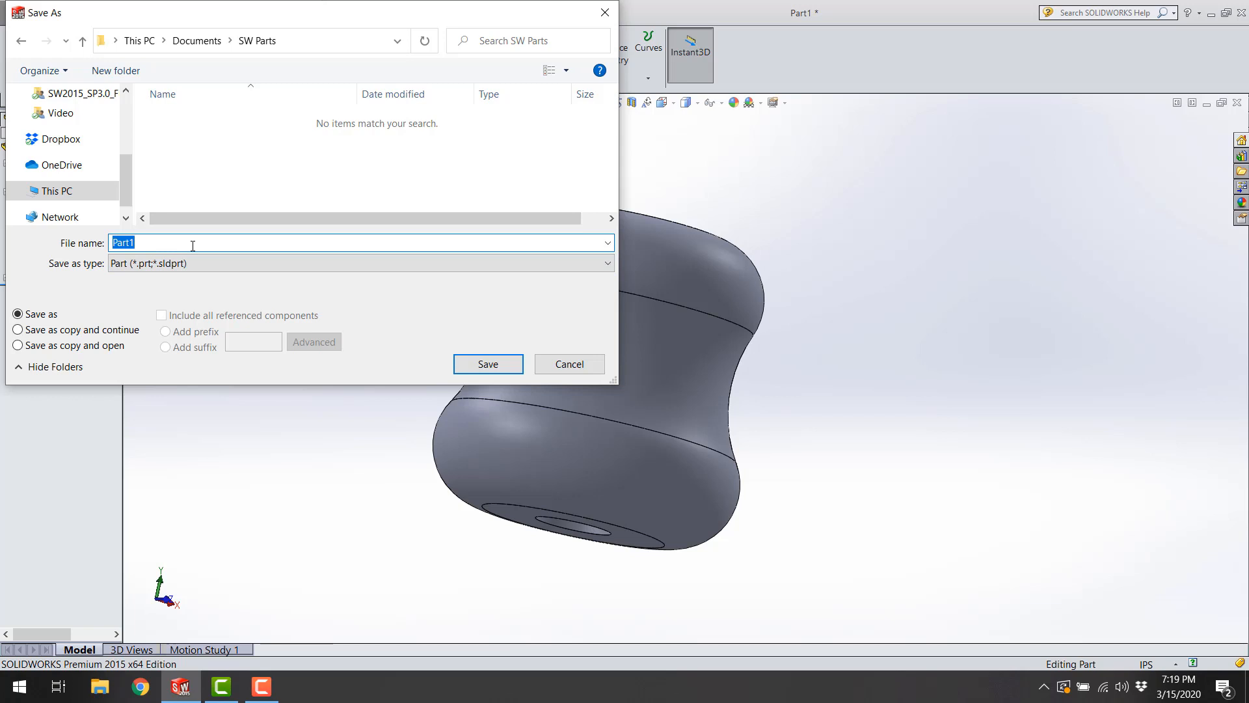
{"action": "key", "text": "BackSpace"}
{"action": "left_click", "coordinate": [513, 375]}
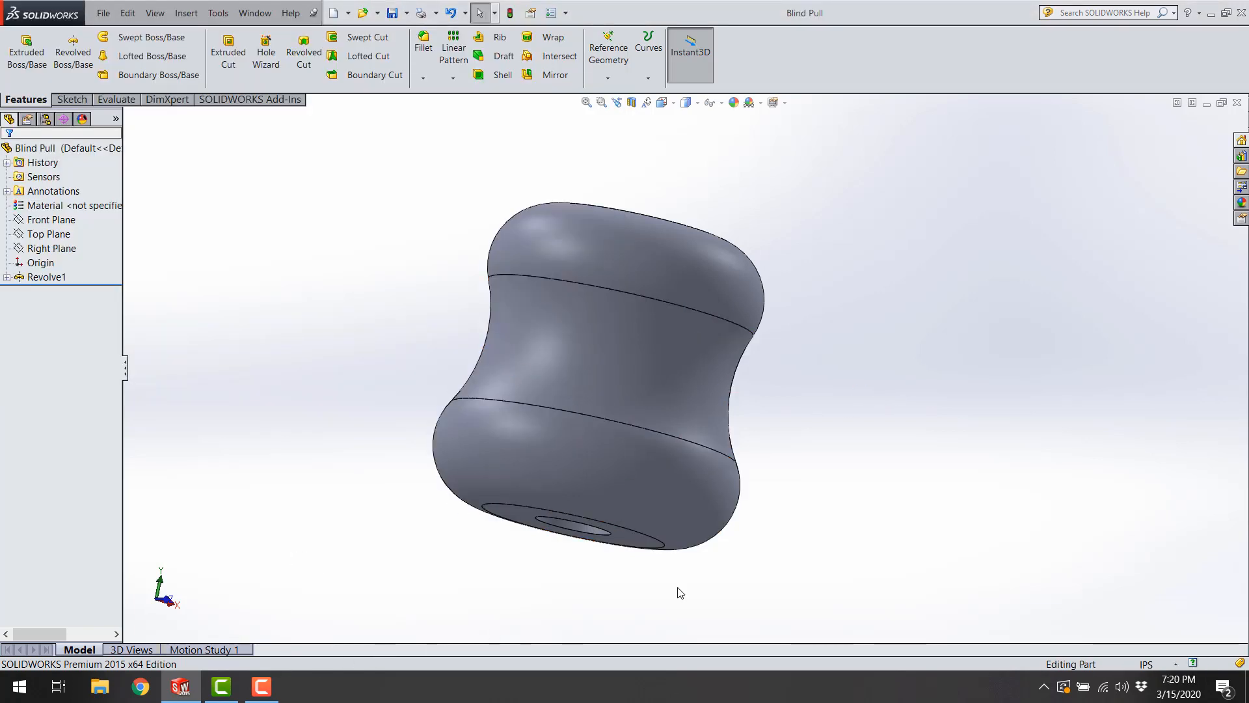
{"action": "left_click", "coordinate": [752, 310]}
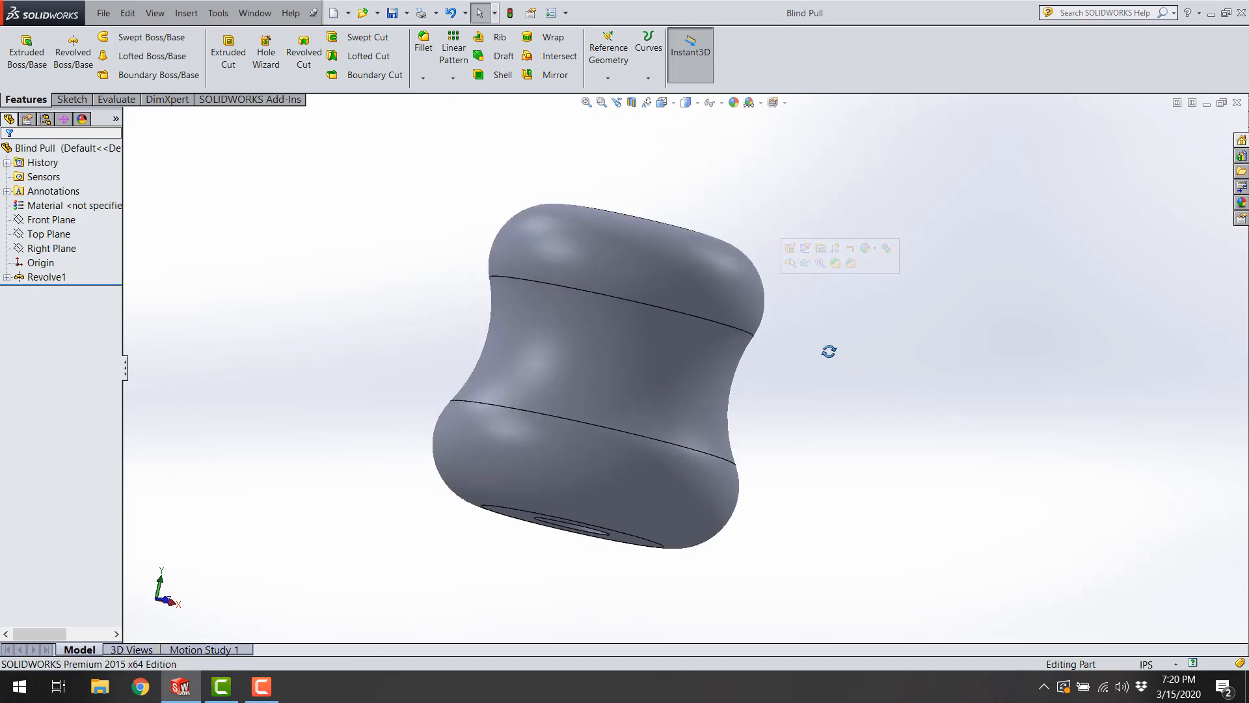